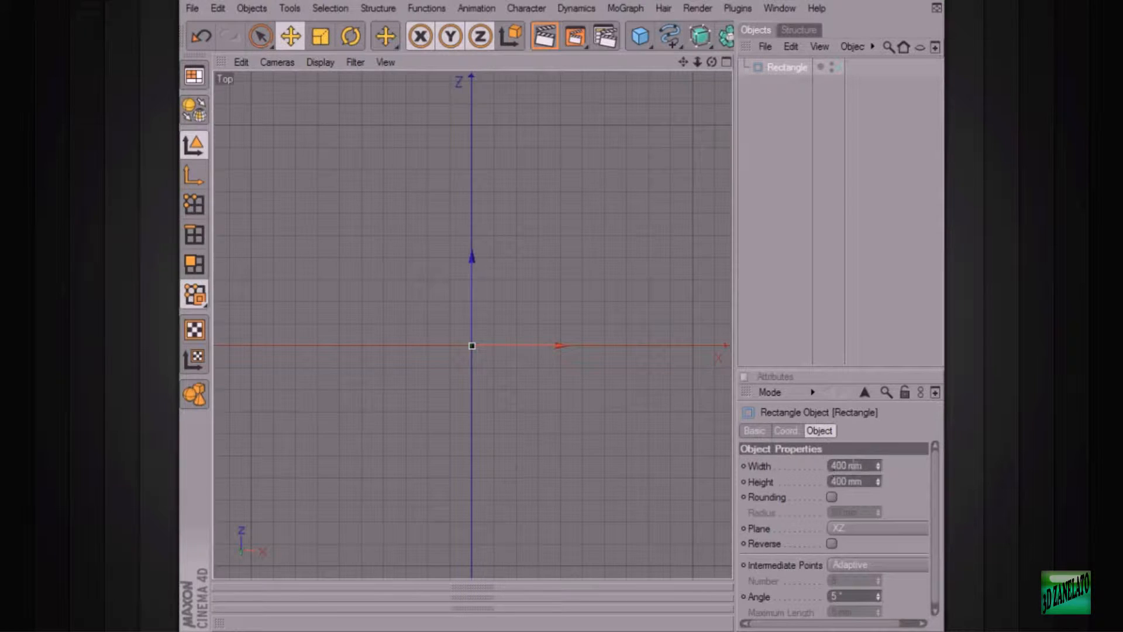
# Set the rectangle's width to 50 mm and its height to 100 mm.
pyautogui.scroll(-7, 647, 401)
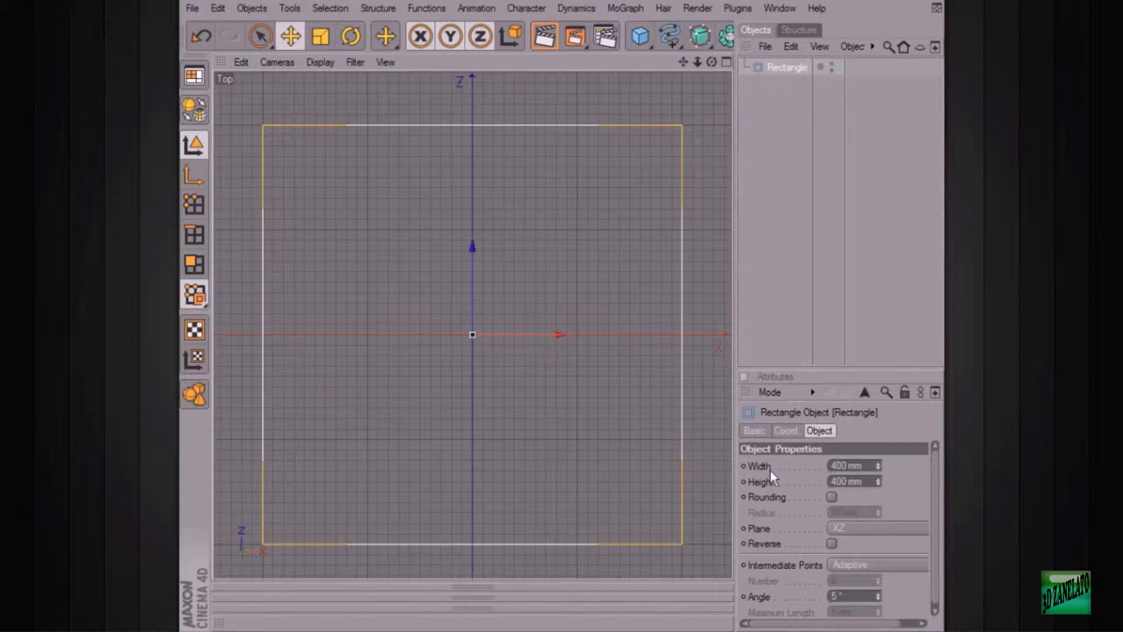
pyautogui.moveTo(879, 465); pyautogui.dragTo(821, 465)
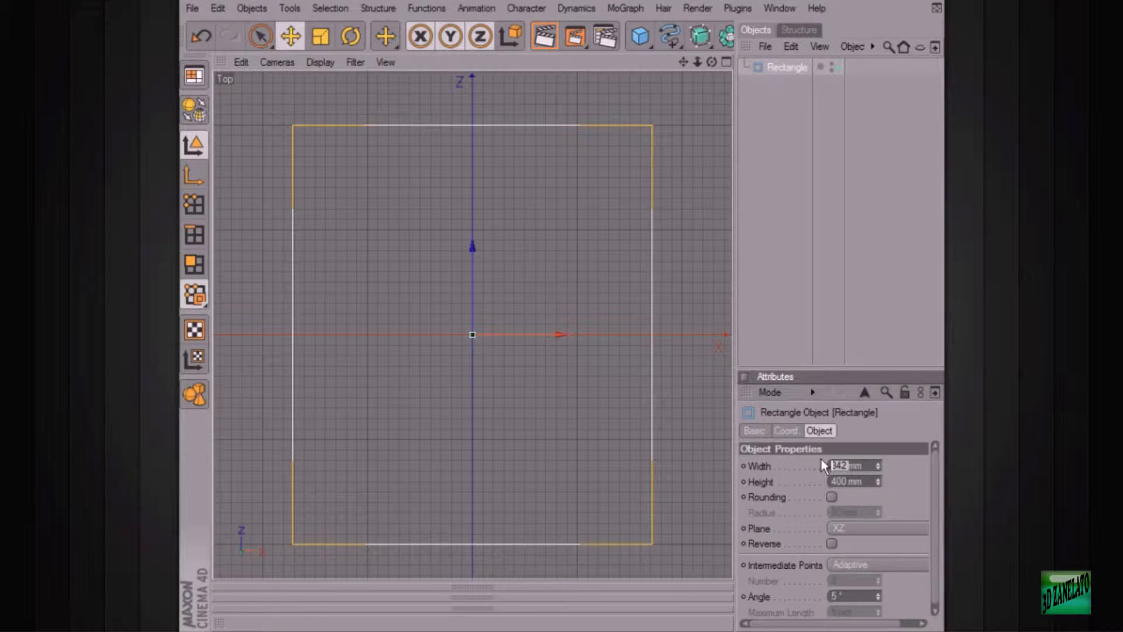
pyautogui.write('50')
pyautogui.press('Return')
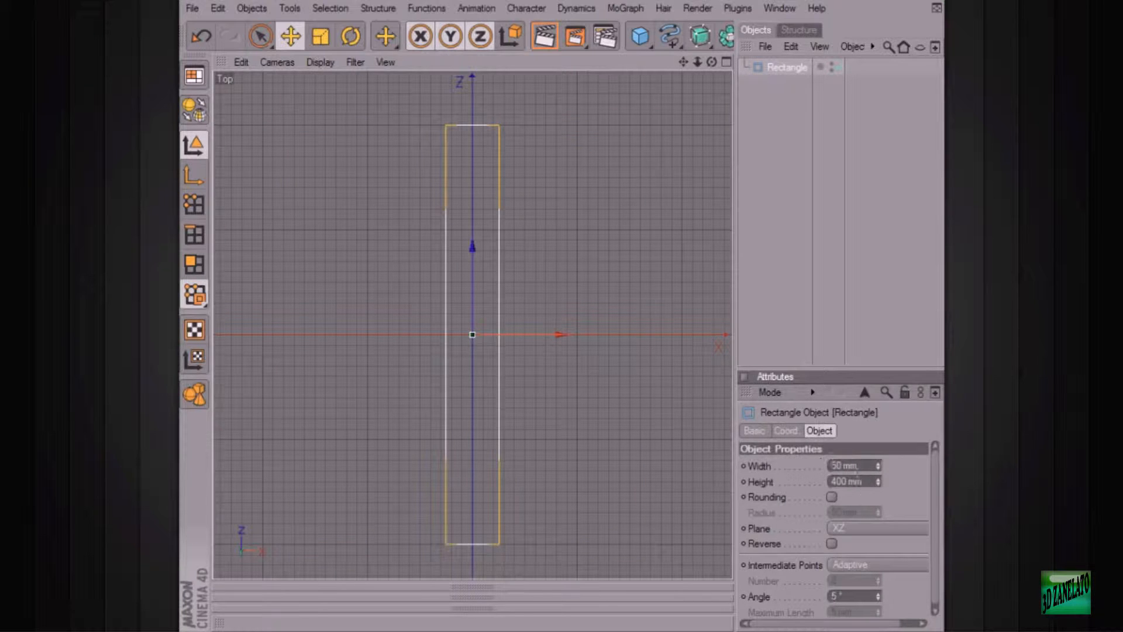
pyautogui.doubleClick(843, 481)
pyautogui.write('100')
pyautogui.press('Return')
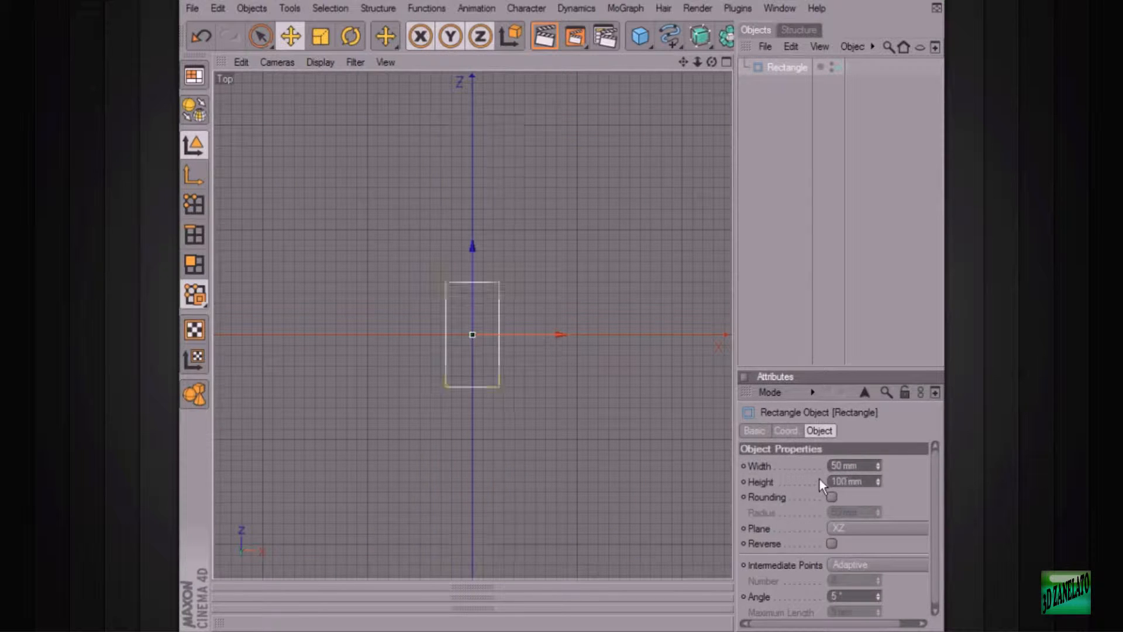
# Enable rounding on the rectangle with a 3 mm corner radius.
pyautogui.scroll(5, 639, 328)
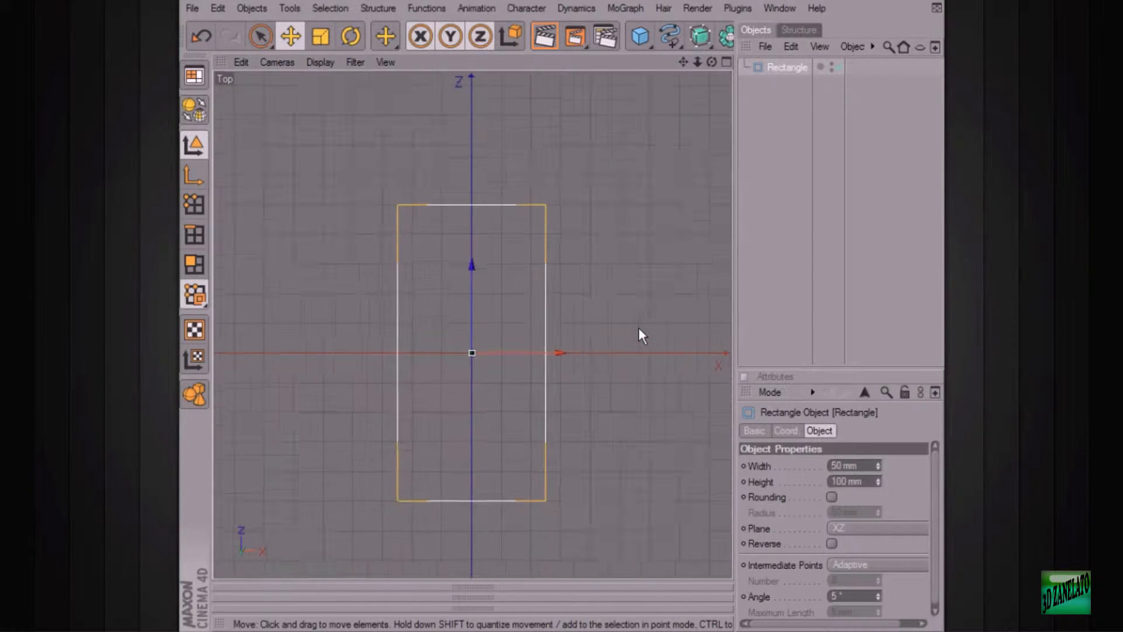
pyautogui.keyDown('alt'); pyautogui.moveTo(630, 363); pyautogui.dragTo(608, 315, button='middle'); pyautogui.keyUp('alt')
pyautogui.keyDown('alt'); pyautogui.moveTo(639, 253); pyautogui.dragTo(640, 273, button='middle'); pyautogui.keyUp('alt')
pyautogui.click(539, 178)
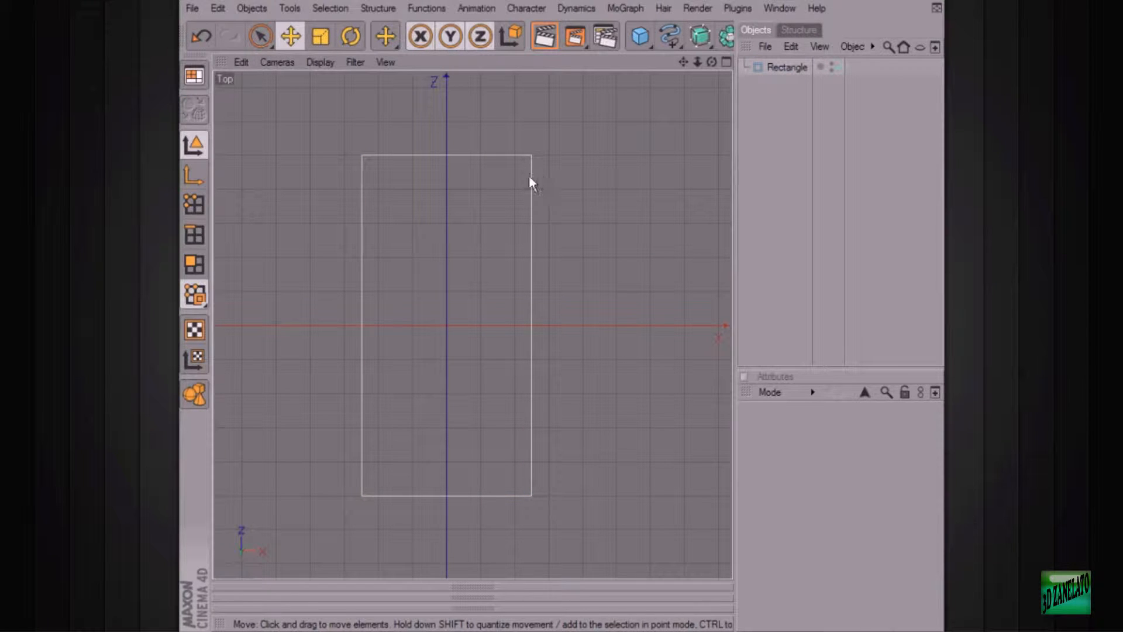
pyautogui.click(787, 67)
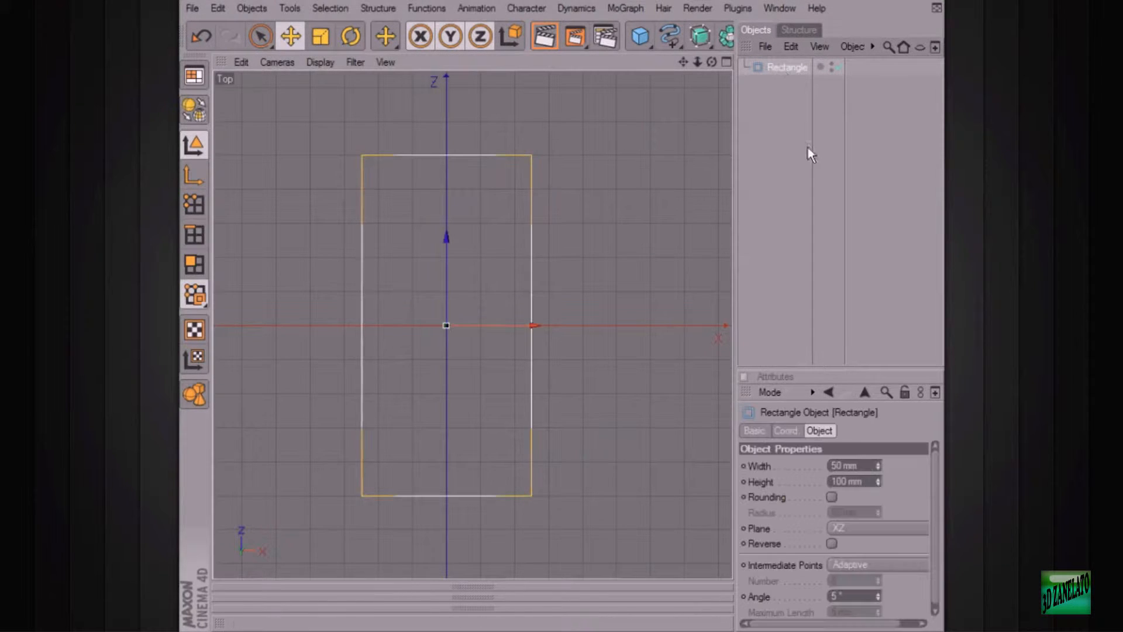
pyautogui.click(831, 497)
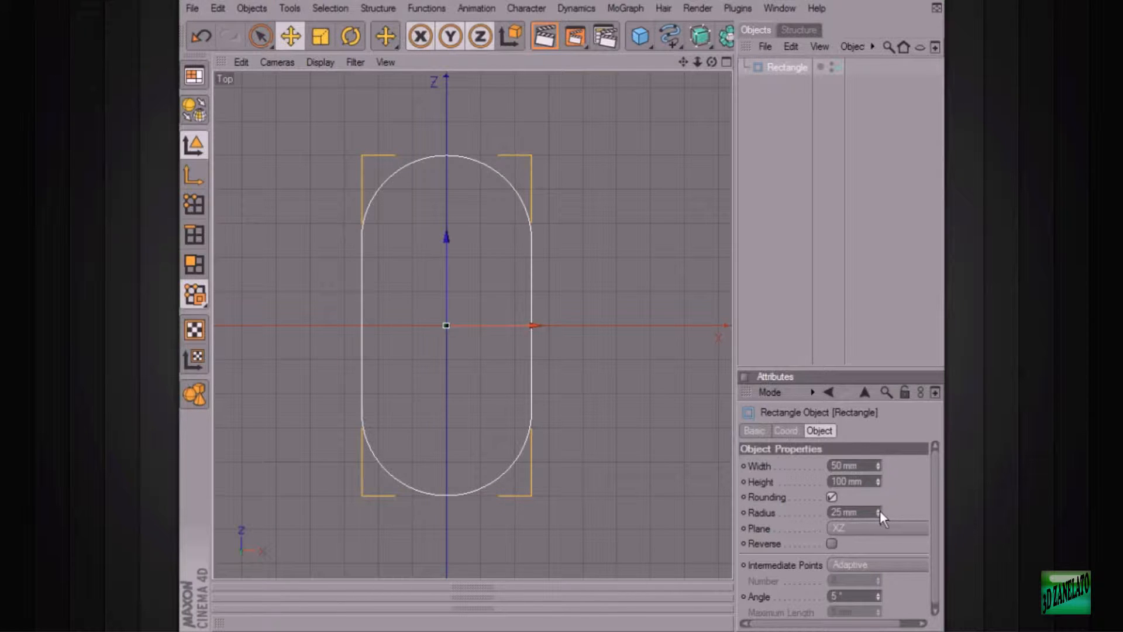
pyautogui.moveTo(878, 512); pyautogui.dragTo(878, 533)
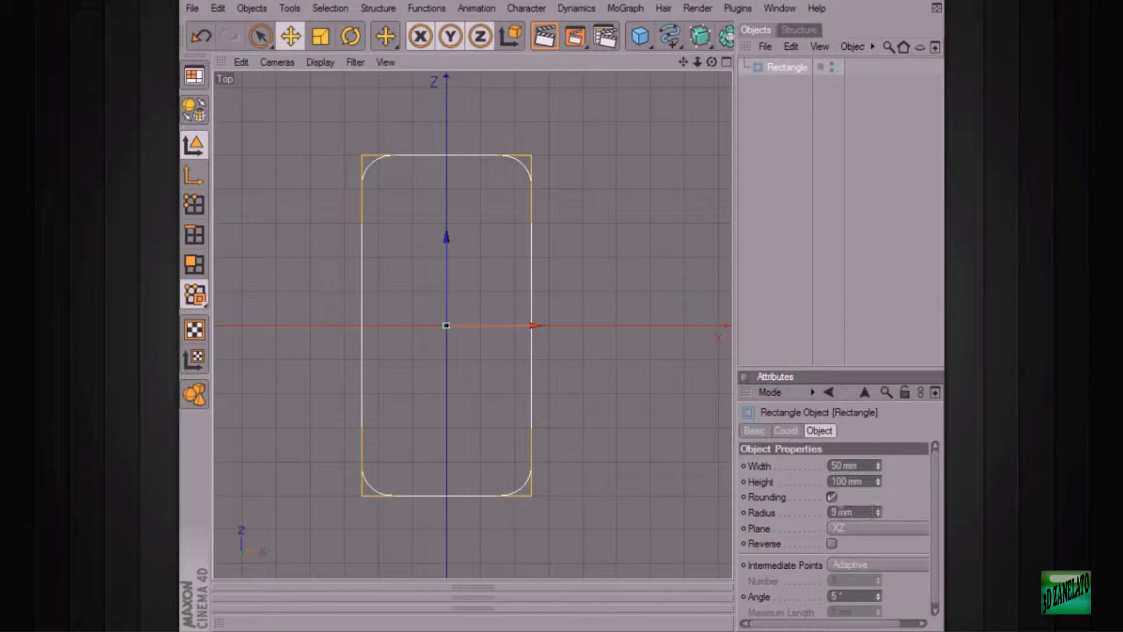
pyautogui.click(517, 176)
pyautogui.click(527, 159)
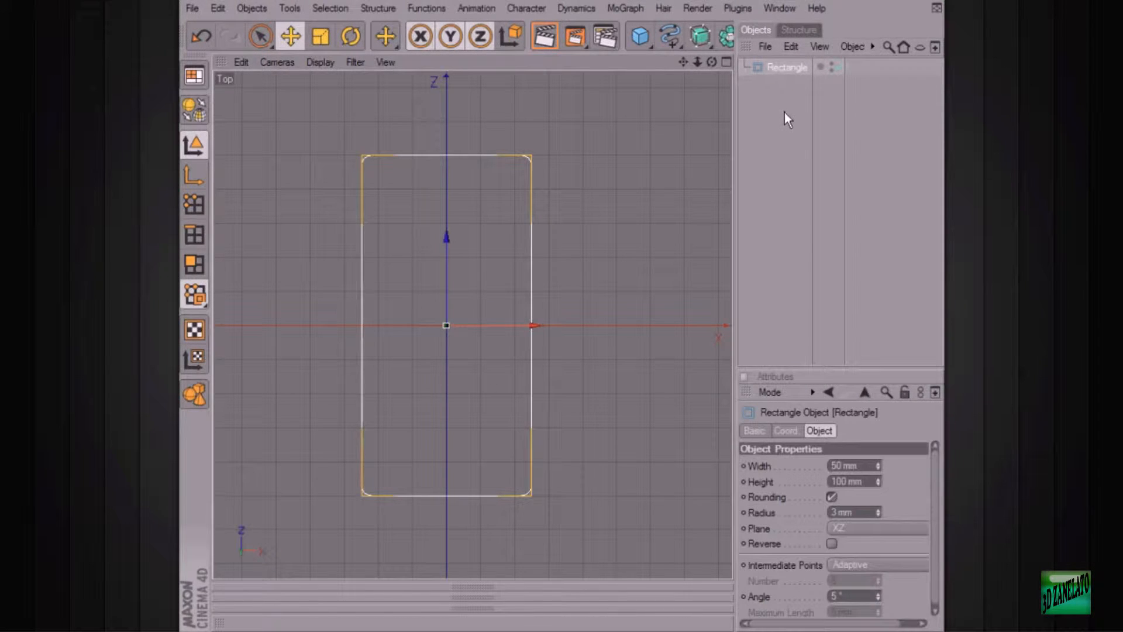
# Rename the rectangle object as topRim.
pyautogui.doubleClick(784, 67)
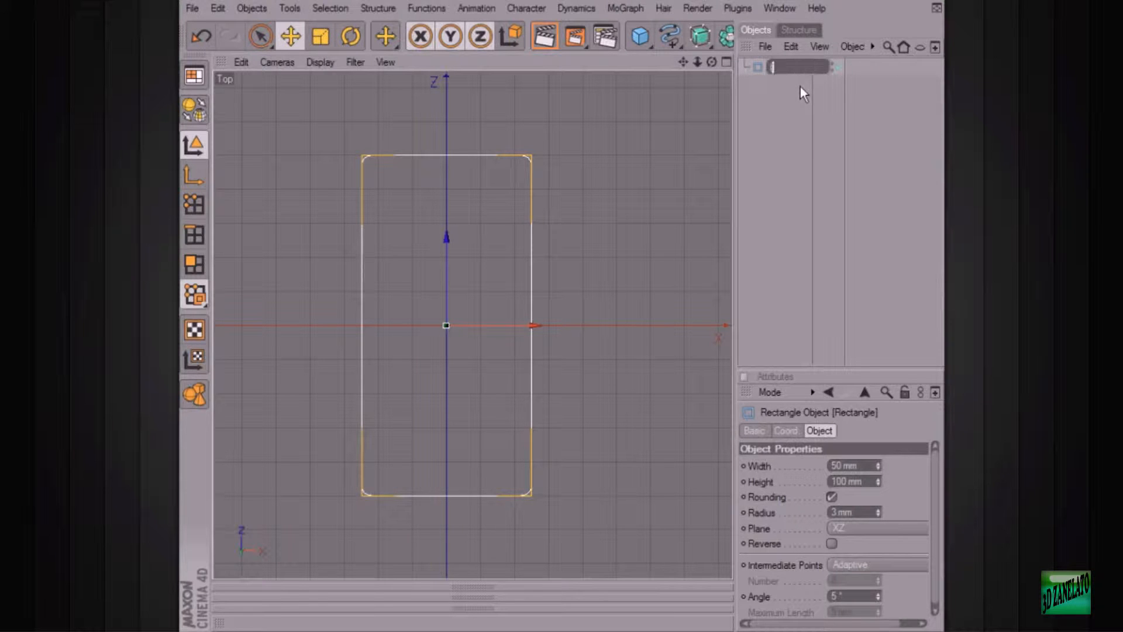
pyautogui.write('topRim')
pyautogui.press('Return')
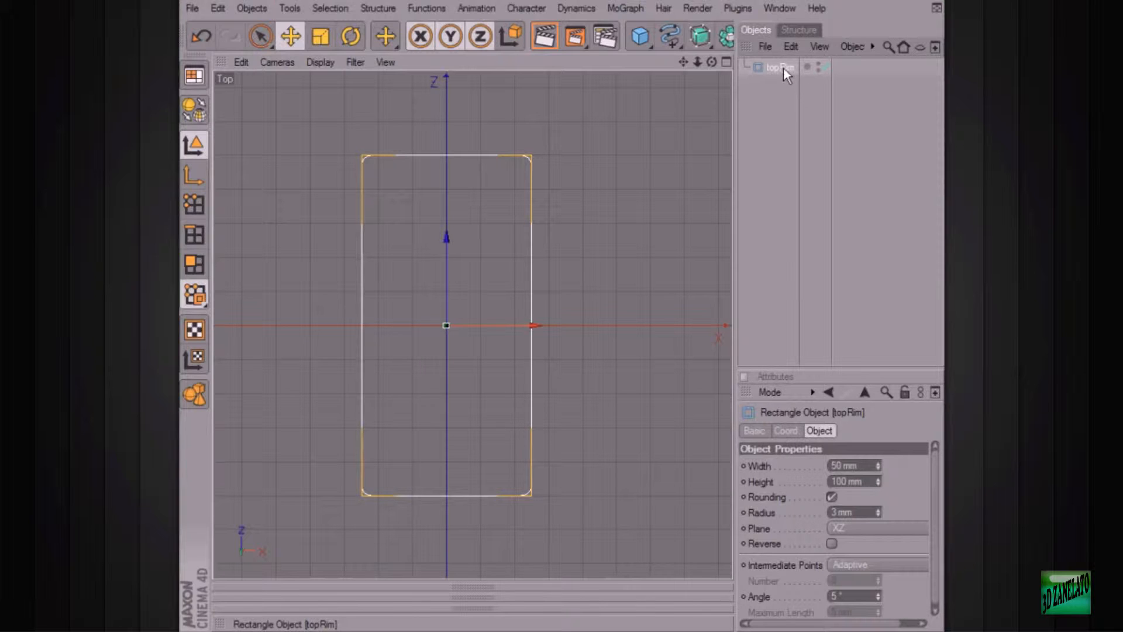
# Duplicate topRim as a 40 by 60 mm rectangle and move it along Z into the upper part of the outline.
pyautogui.keyDown('ctrl'); pyautogui.moveTo(781, 78); pyautogui.dragTo(783, 80); pyautogui.keyUp('ctrl')
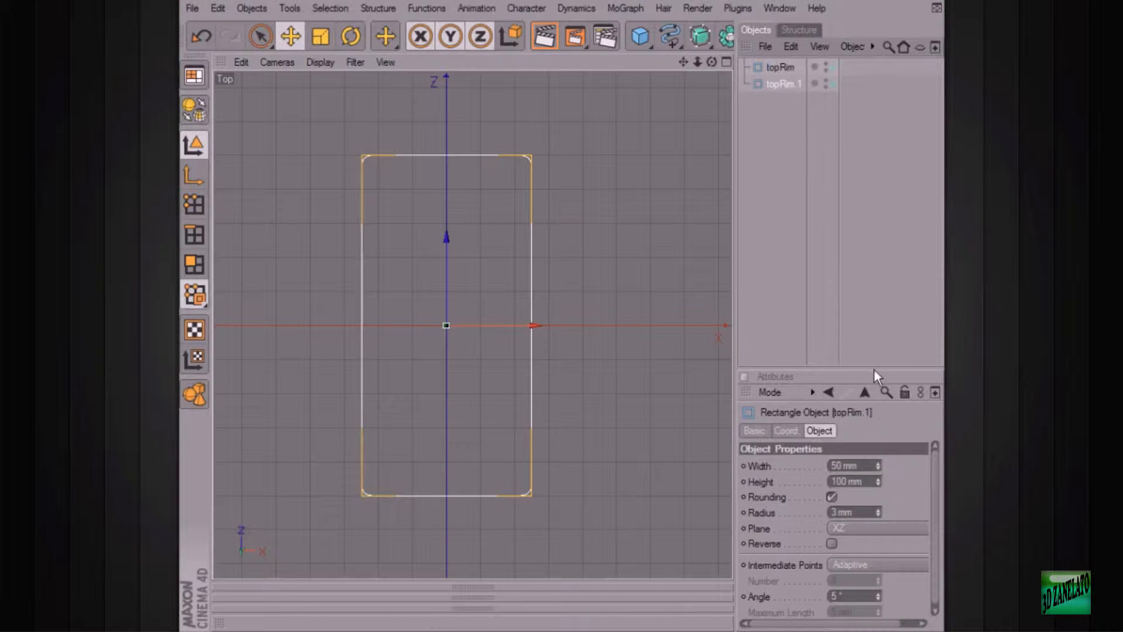
pyautogui.moveTo(879, 465); pyautogui.dragTo(855, 479)
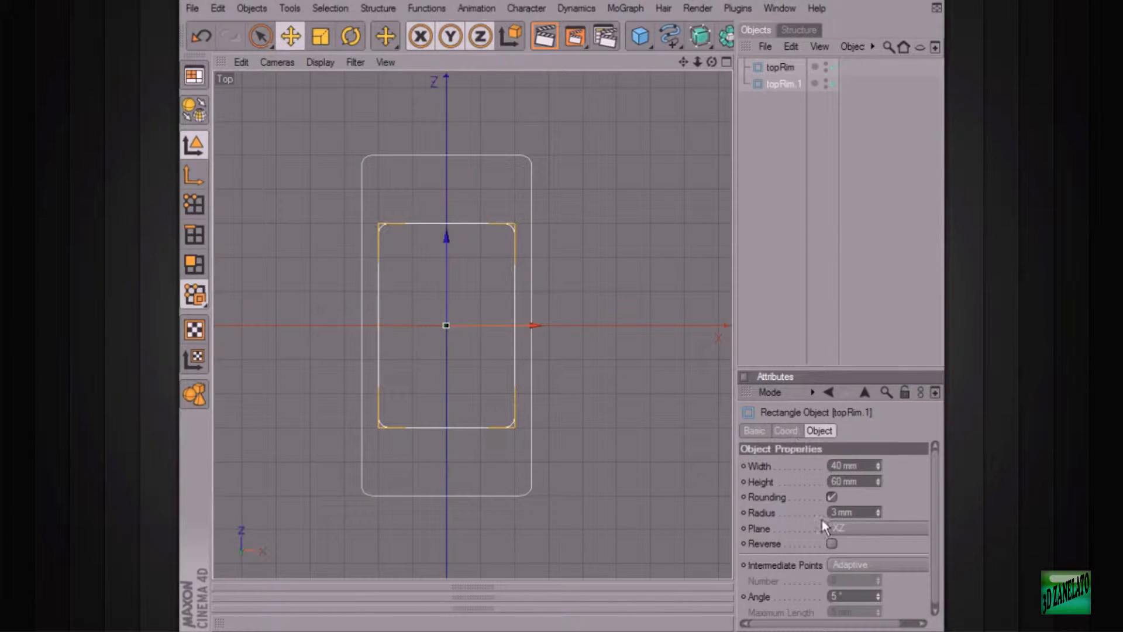
pyautogui.moveTo(447, 321); pyautogui.dragTo(446, 275)
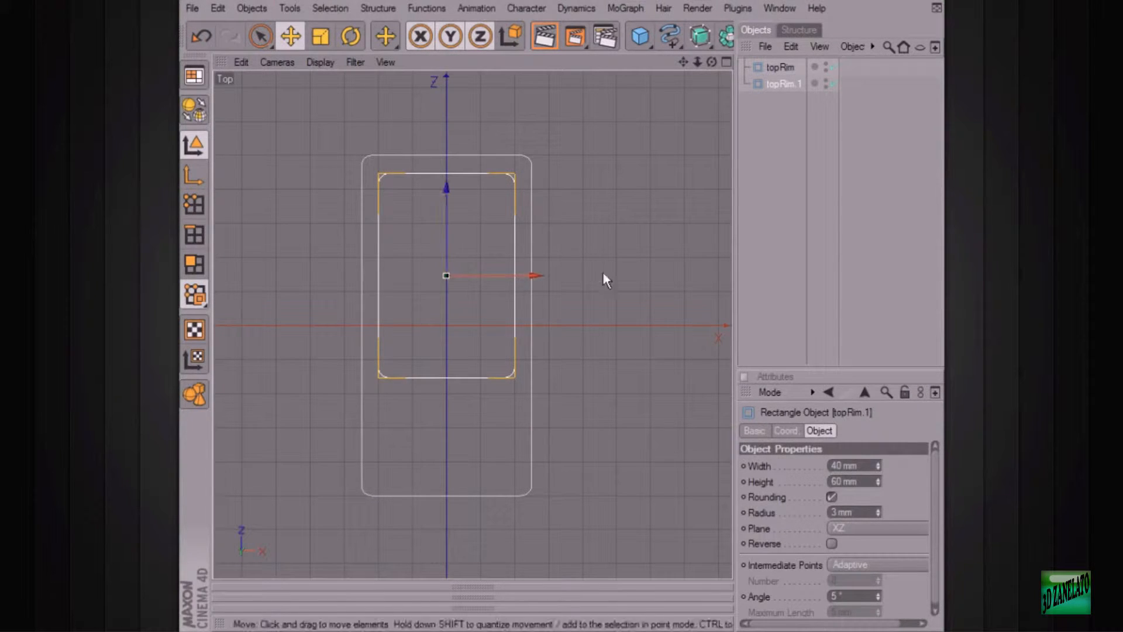
pyautogui.click(553, 280)
# Rename the duplicated inner rectangle as screen.
pyautogui.keyDown('alt'); pyautogui.moveTo(602, 327); pyautogui.dragTo(601, 301, button='middle'); pyautogui.keyUp('alt')
pyautogui.click(781, 84)
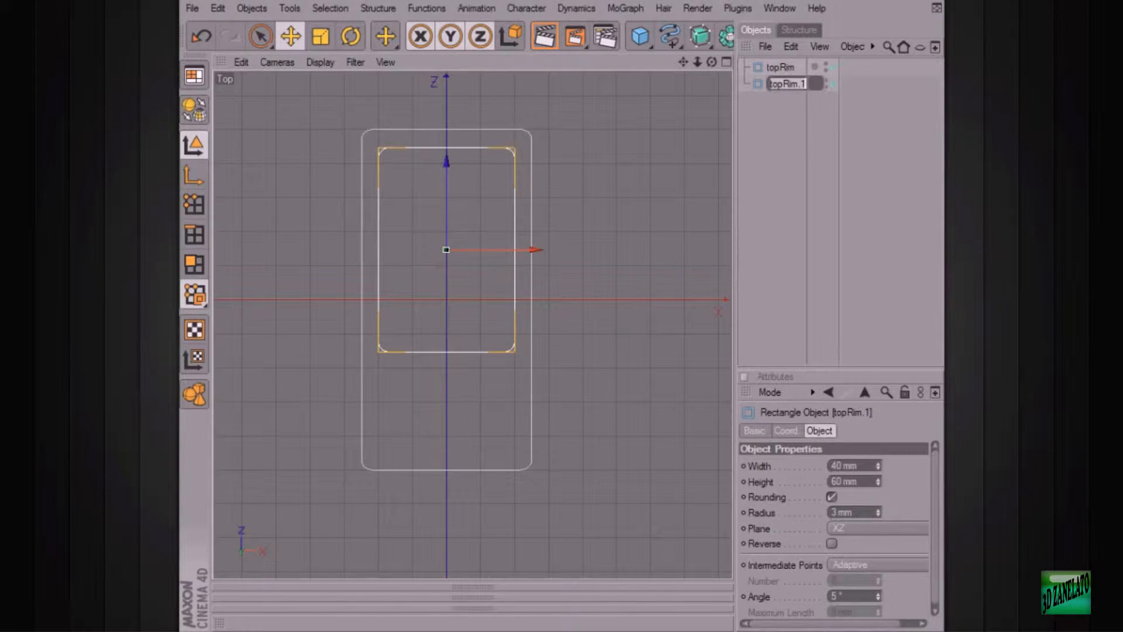
pyautogui.doubleClick(780, 83)
pyautogui.write('screen')
pyautogui.press('Return')
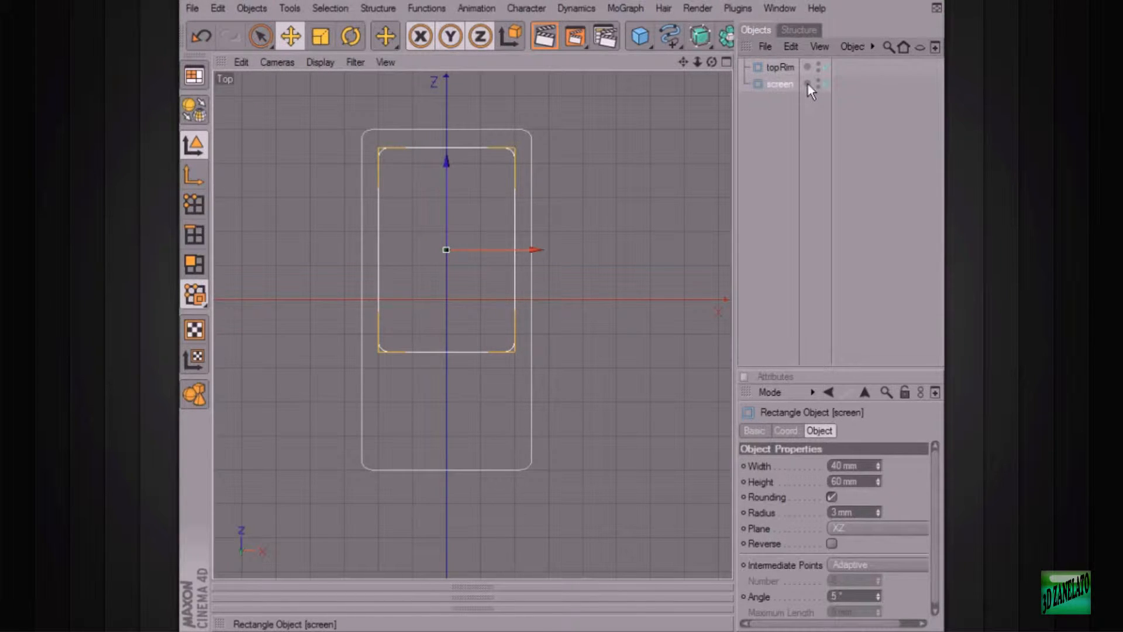
# Add a circle spline with a 10 mm radius, placed along Z between the screen outline and topRim's lower edge.
pyautogui.keyDown('alt'); pyautogui.moveTo(634, 188); pyautogui.dragTo(634, 177, button='middle'); pyautogui.keyUp('alt')
pyautogui.keyDown('alt'); pyautogui.moveTo(540, 346); pyautogui.dragTo(577, 313, button='middle'); pyautogui.keyUp('alt')
pyautogui.scroll(3, 577, 313)
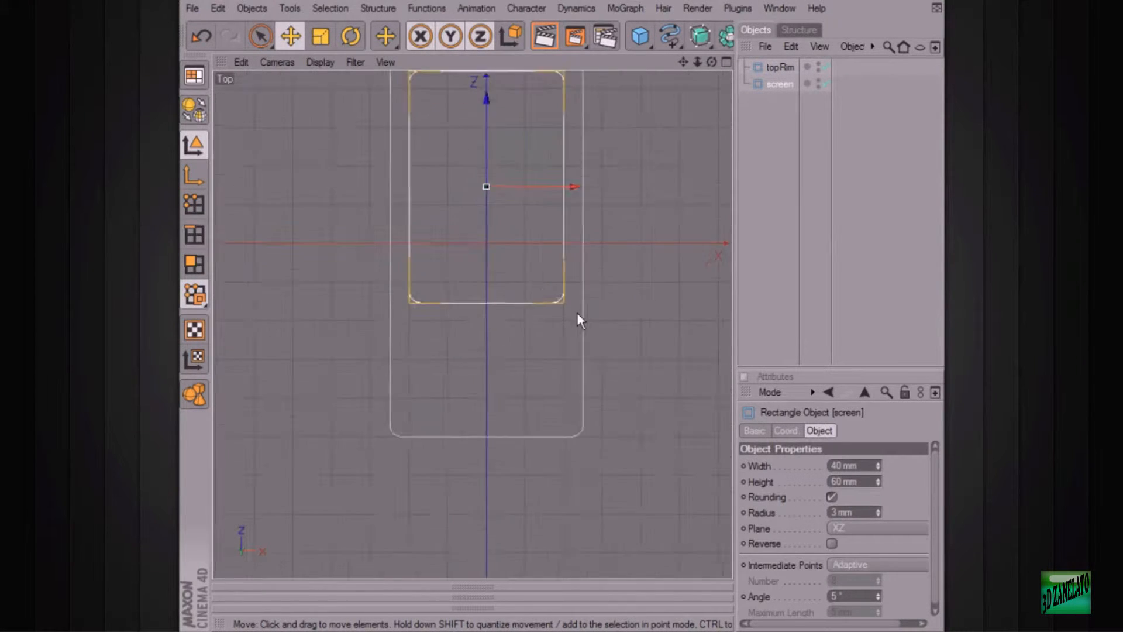
pyautogui.keyDown('alt'); pyautogui.moveTo(418, 414); pyautogui.dragTo(415, 404, button='middle'); pyautogui.keyUp('alt')
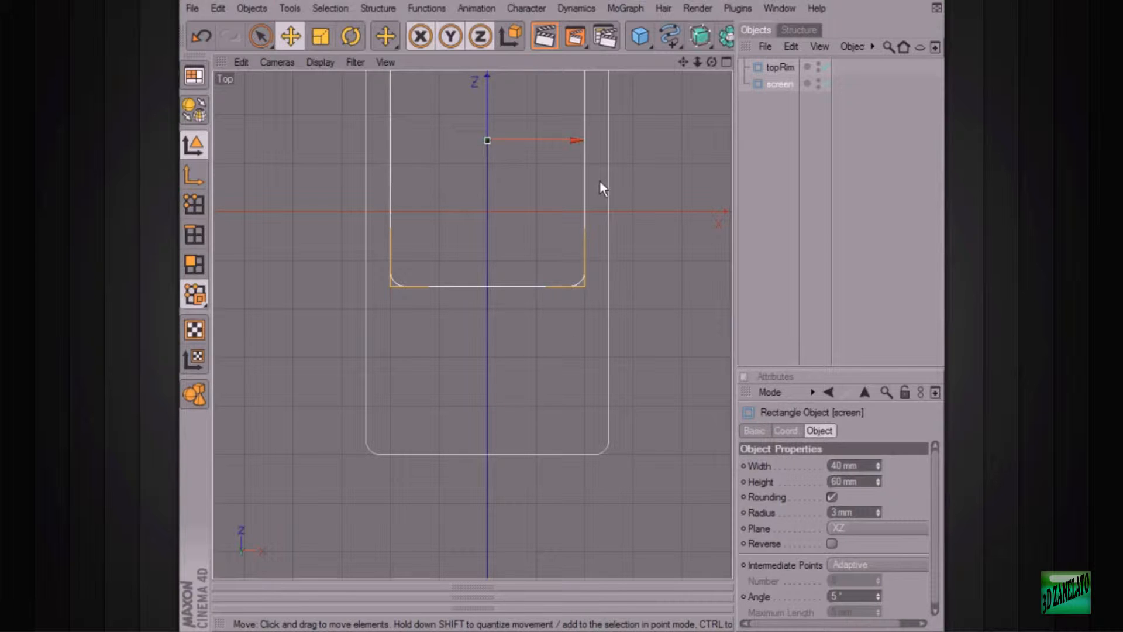
pyautogui.moveTo(670, 33)
pyautogui.mouseDown()
pyautogui.moveTo(780, 96)
pyautogui.moveTo(729, 112)
pyautogui.mouseUp()
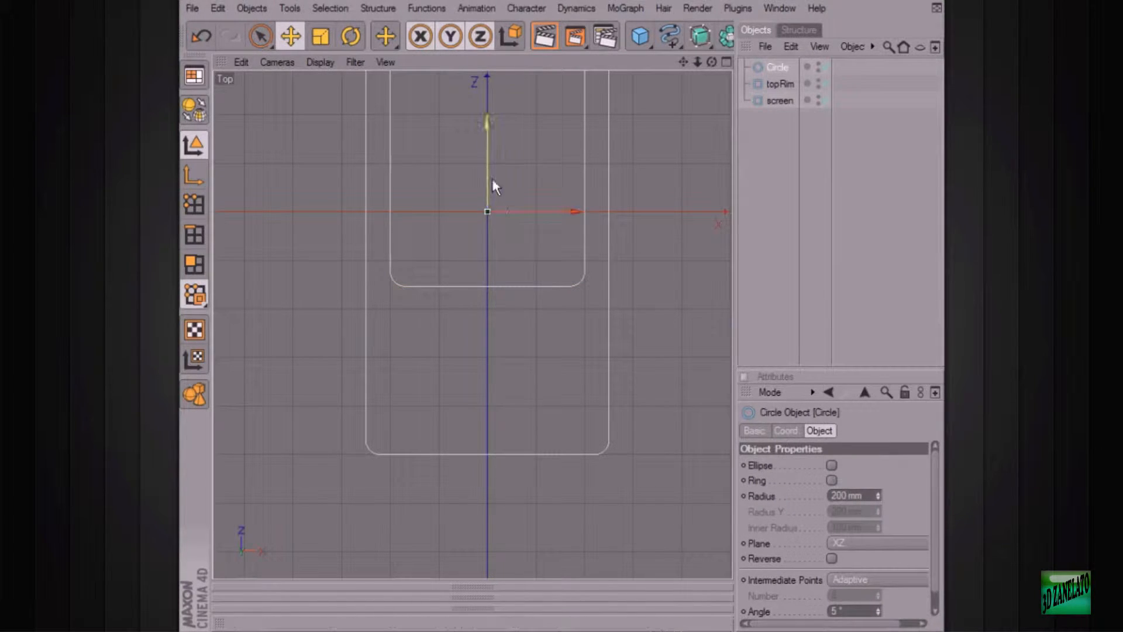
pyautogui.moveTo(493, 180); pyautogui.dragTo(492, 351)
pyautogui.moveTo(879, 494); pyautogui.dragTo(879, 628)
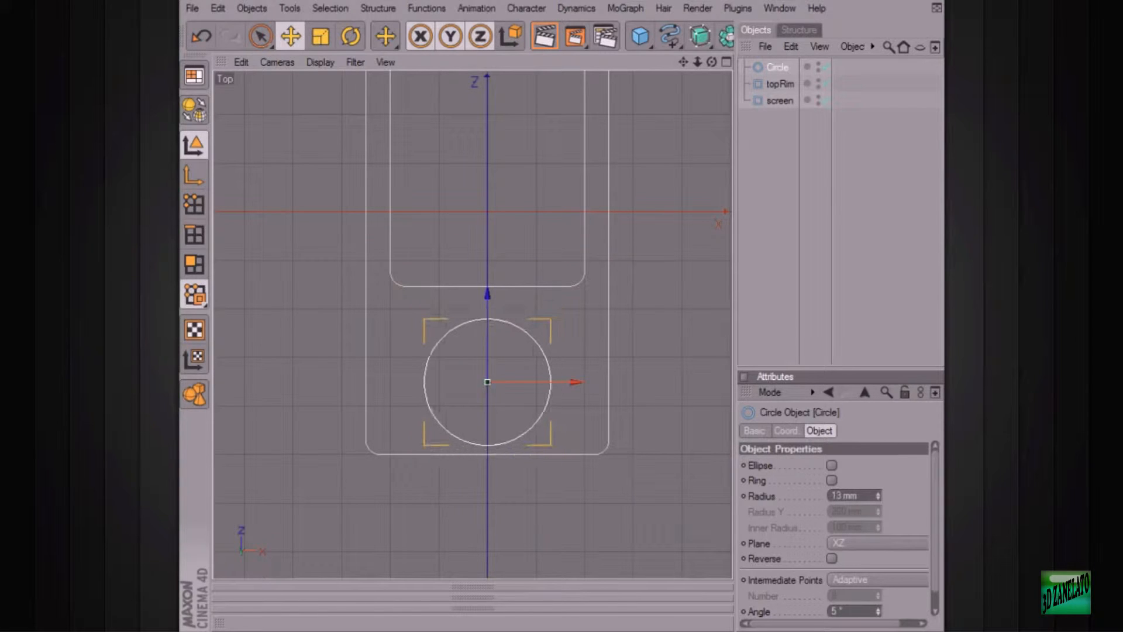
pyautogui.moveTo(488, 383); pyautogui.dragTo(488, 373)
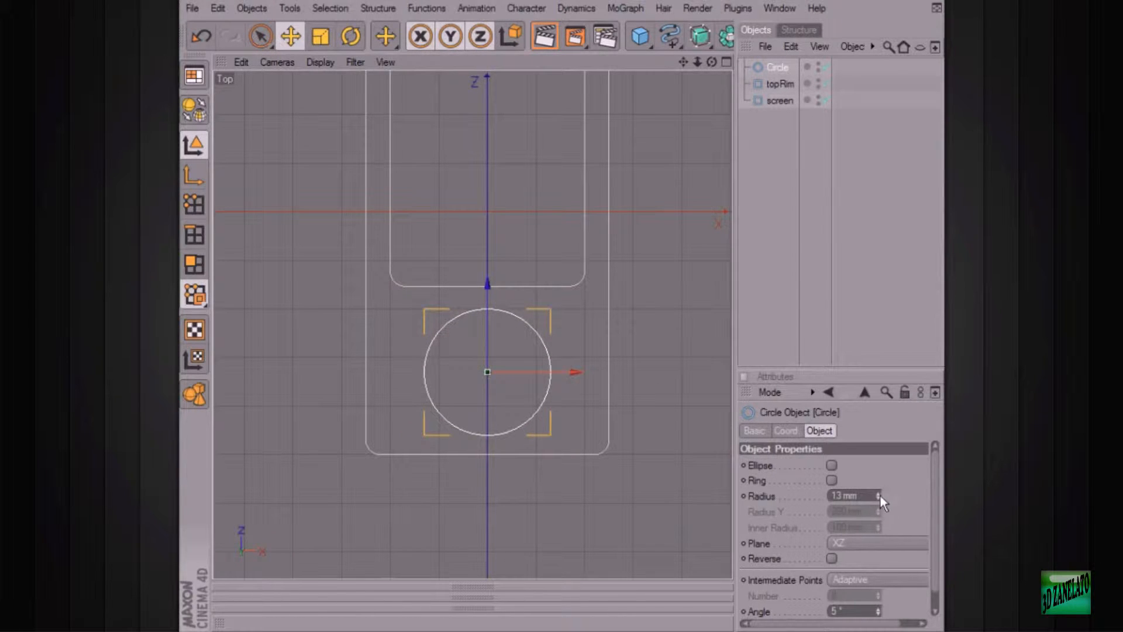
pyautogui.moveTo(880, 493); pyautogui.dragTo(879, 497)
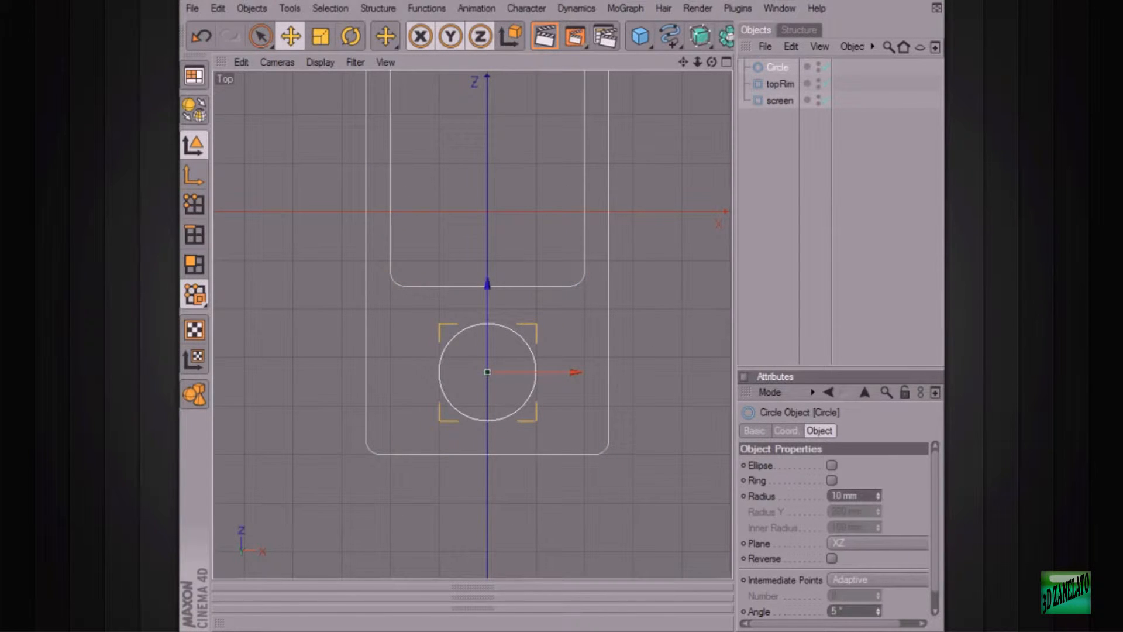
# Turn the circle into a ring with a 6 mm inner radius.
pyautogui.keyDown('alt'); pyautogui.moveTo(636, 449); pyautogui.dragTo(609, 416, button='middle'); pyautogui.keyUp('alt')
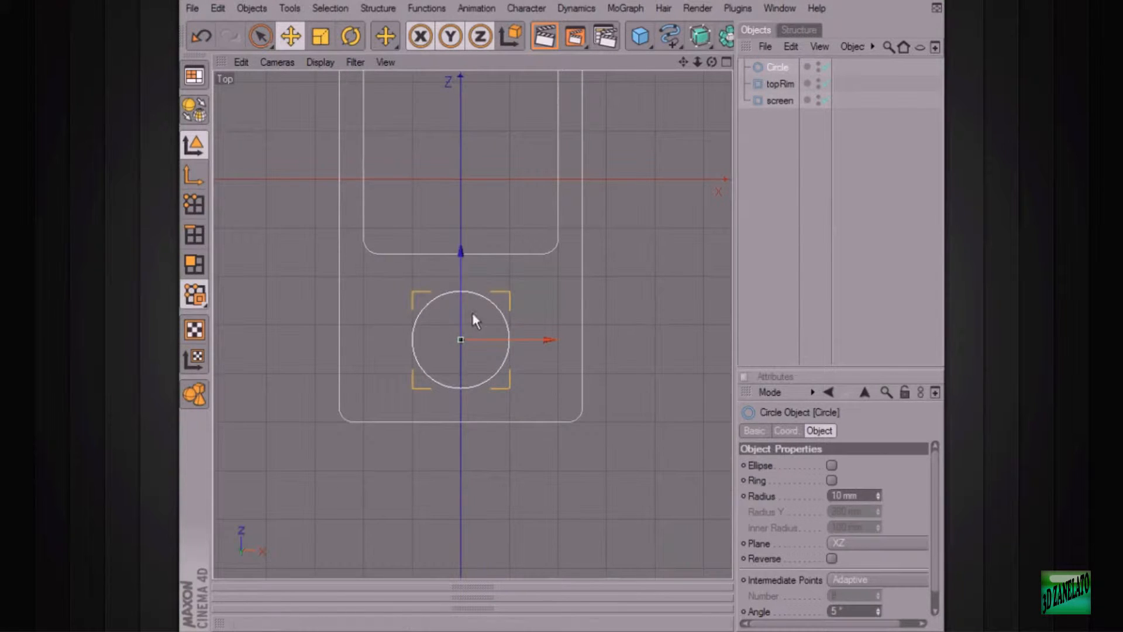
pyautogui.keyDown('alt'); pyautogui.moveTo(461, 336); pyautogui.dragTo(499, 346, button='middle'); pyautogui.keyUp('alt')
pyautogui.keyDown('alt'); pyautogui.moveTo(500, 347); pyautogui.dragTo(499, 340, button='right'); pyautogui.keyUp('alt')
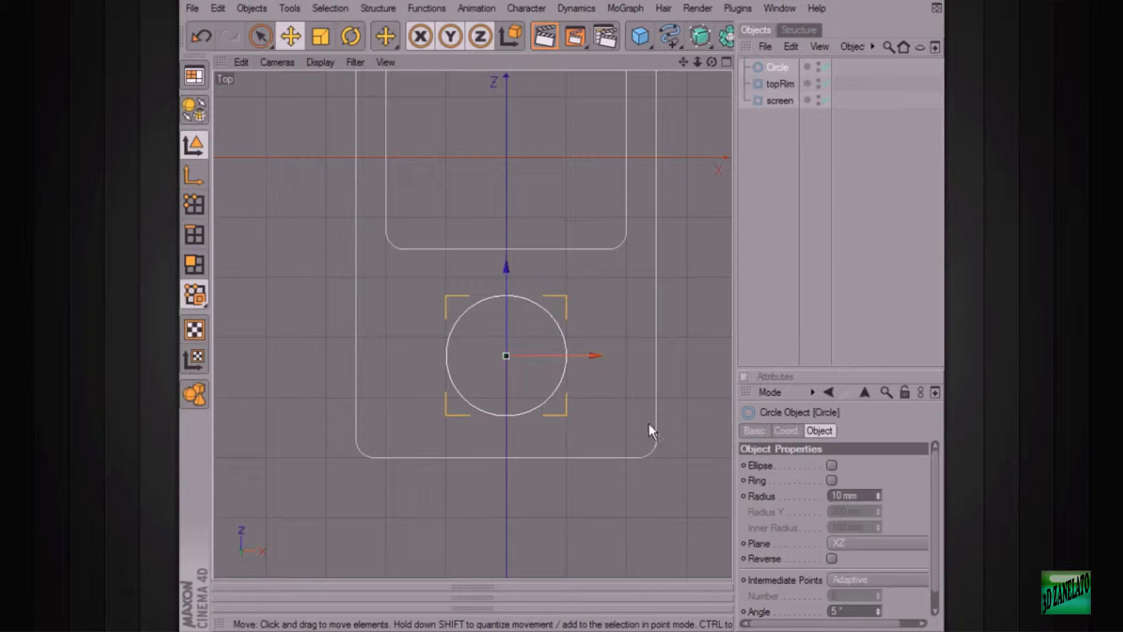
pyautogui.click(832, 480)
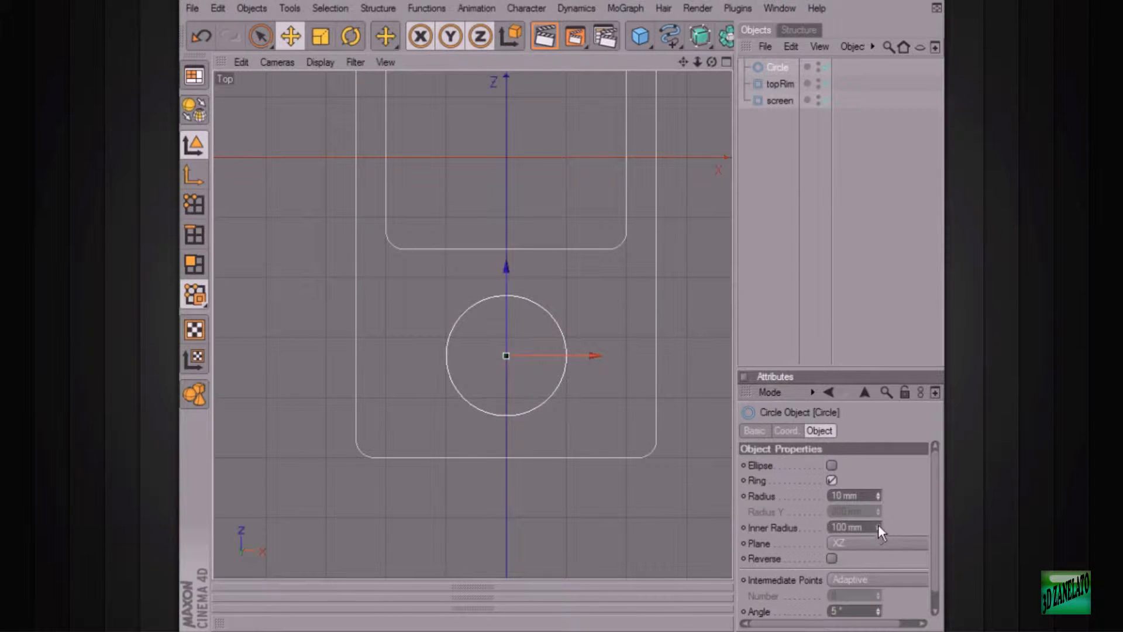
pyautogui.moveTo(879, 525); pyautogui.dragTo(879, 582)
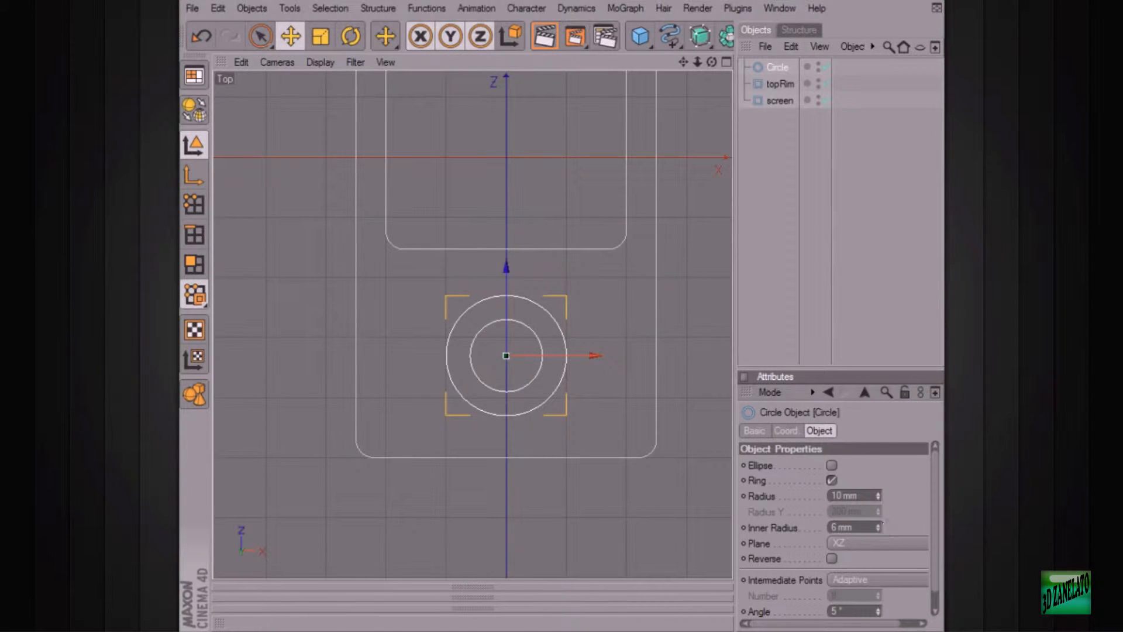
# Set the ring's outer radius to 12 mm and its inner radius to 7 mm.
pyautogui.scroll(5, 623, 384)
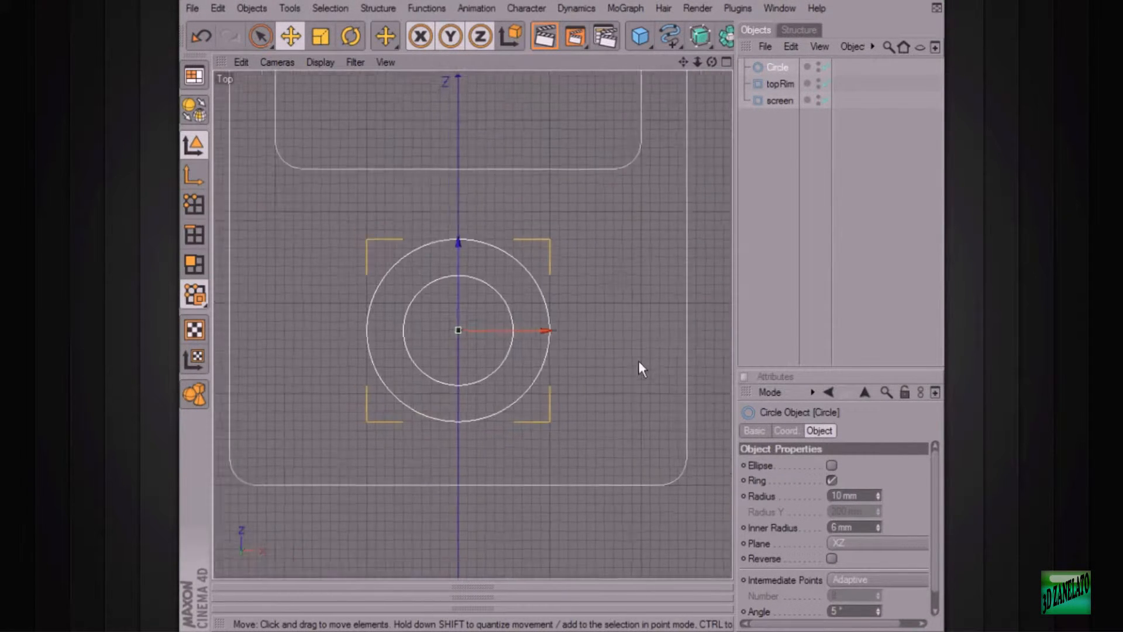
pyautogui.scroll(1, 638, 360)
pyautogui.click(878, 492)
pyautogui.click(878, 492)
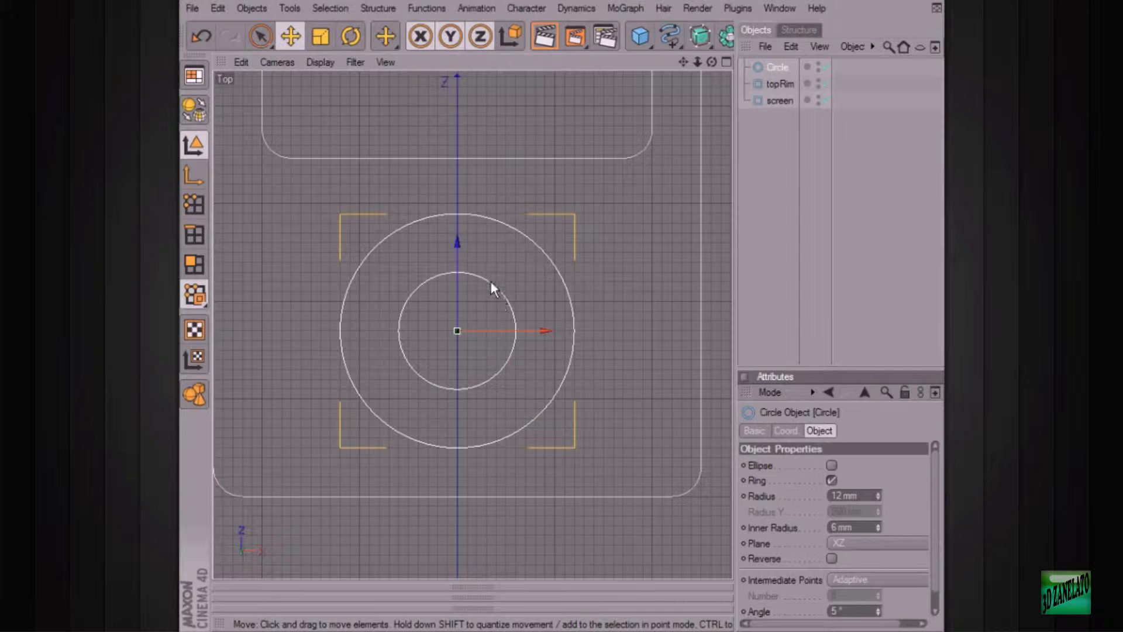
pyautogui.click(879, 524)
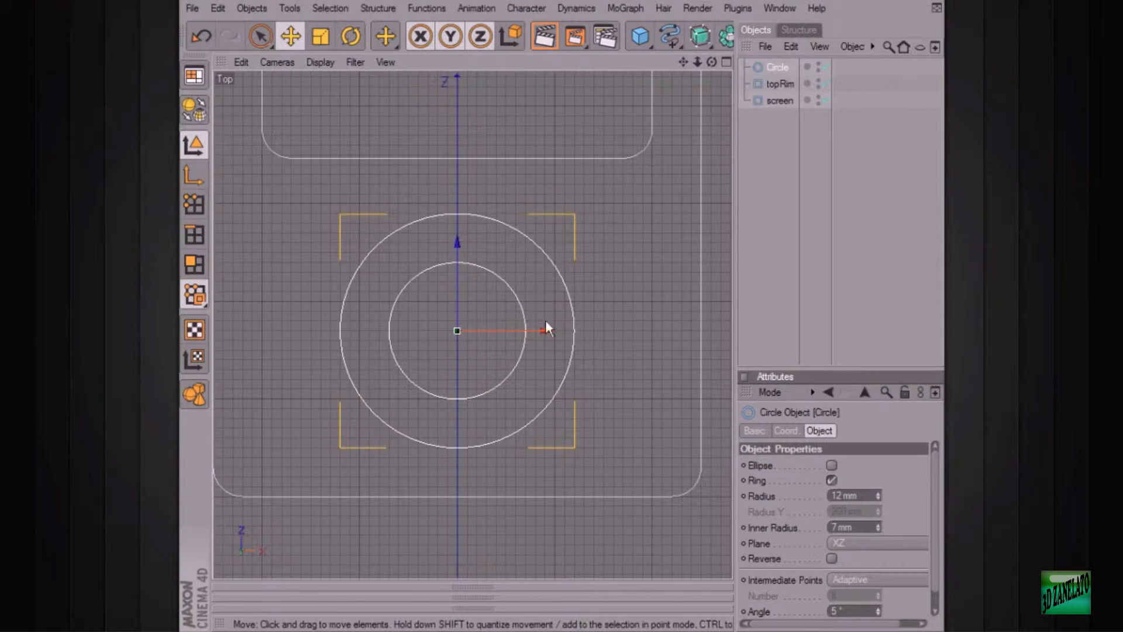
# Nudge the ring slightly along Z toward the screen outline.
pyautogui.keyDown('alt'); pyautogui.moveTo(546, 321); pyautogui.dragTo(582, 306, button='middle'); pyautogui.keyUp('alt')
pyautogui.scroll(-1, 546, 321)
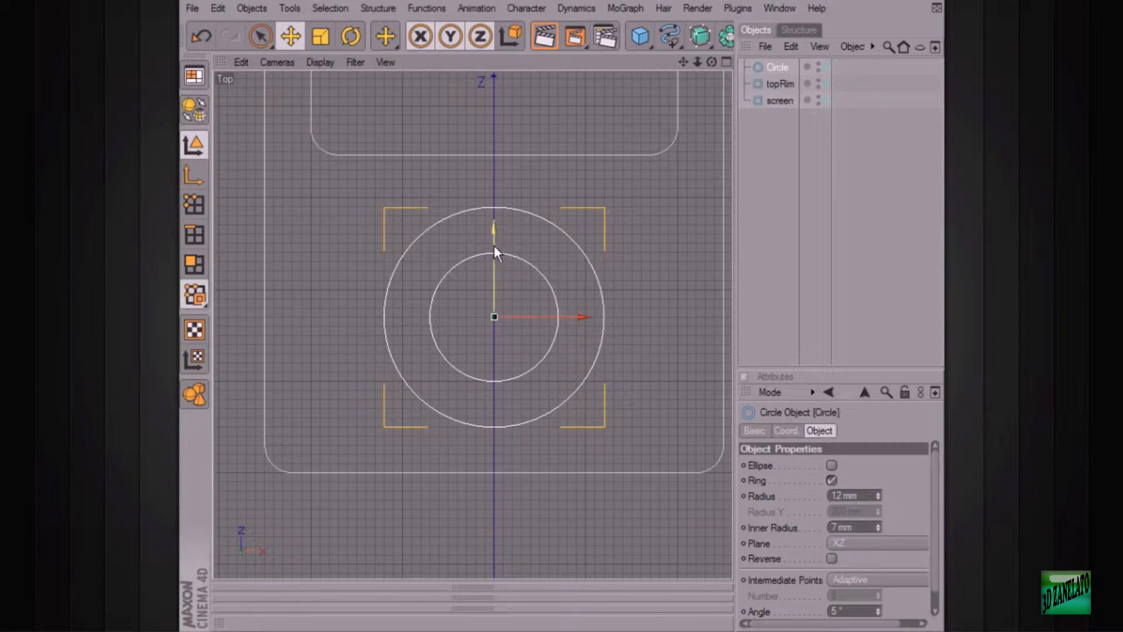
pyautogui.moveTo(493, 246); pyautogui.dragTo(495, 245)
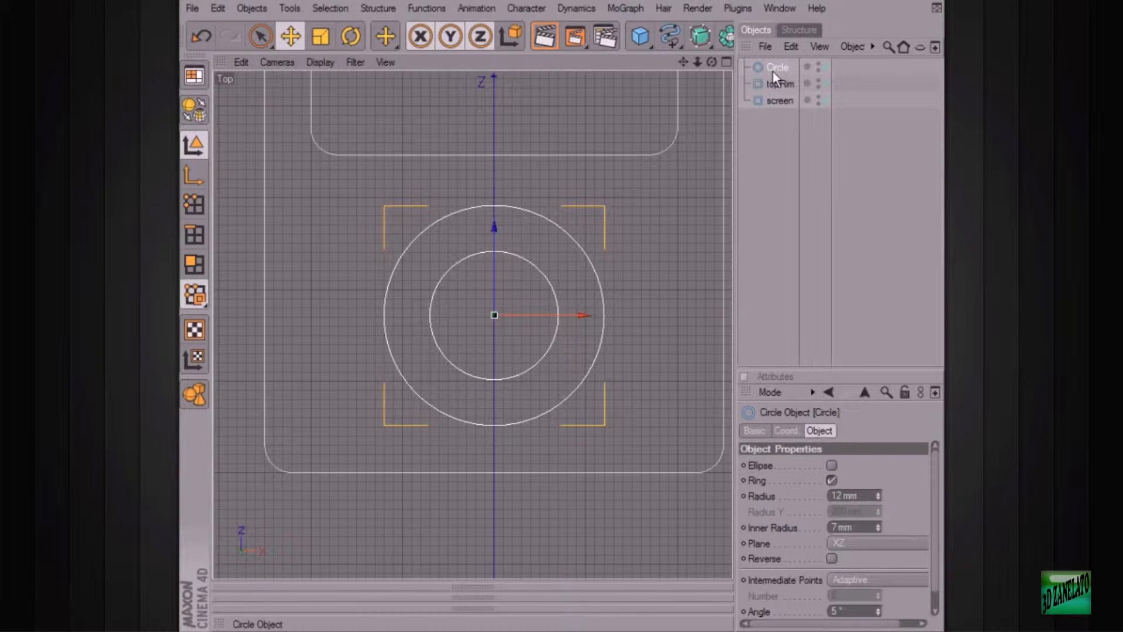
pyautogui.hotkey('ctrl', 'z')
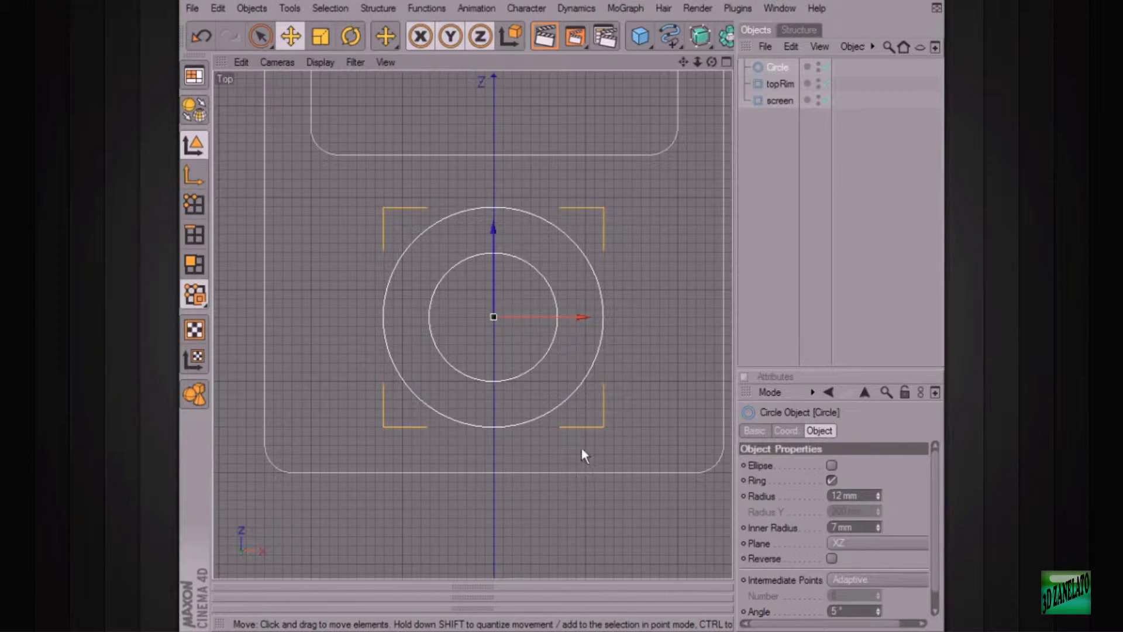
pyautogui.hotkey('ctrl', 'z')
pyautogui.click(607, 529)
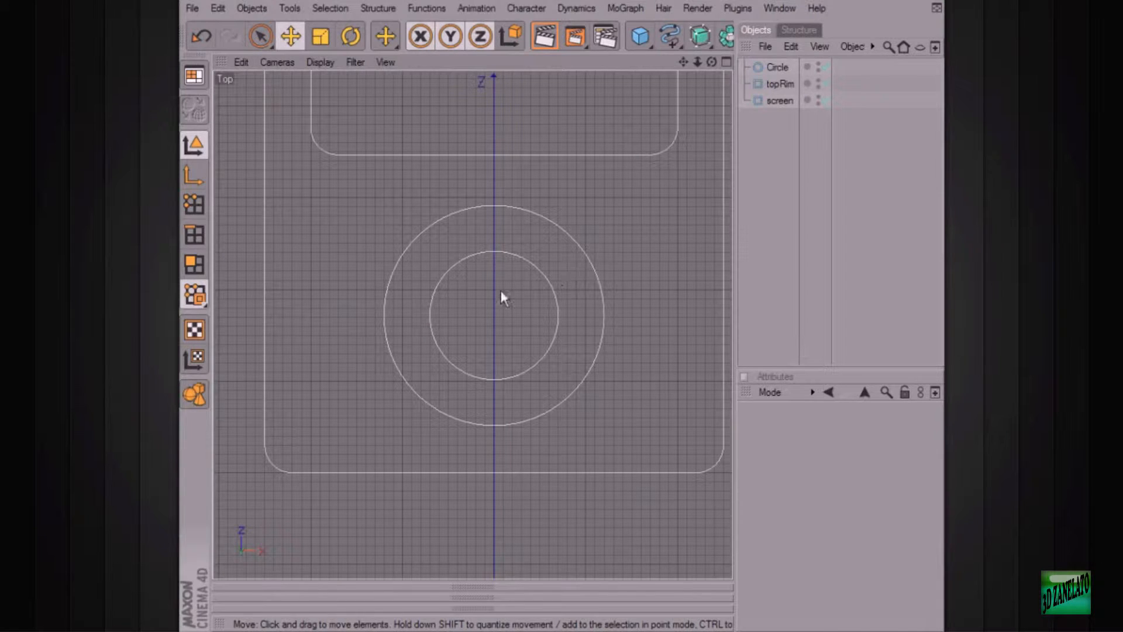
pyautogui.click(537, 266)
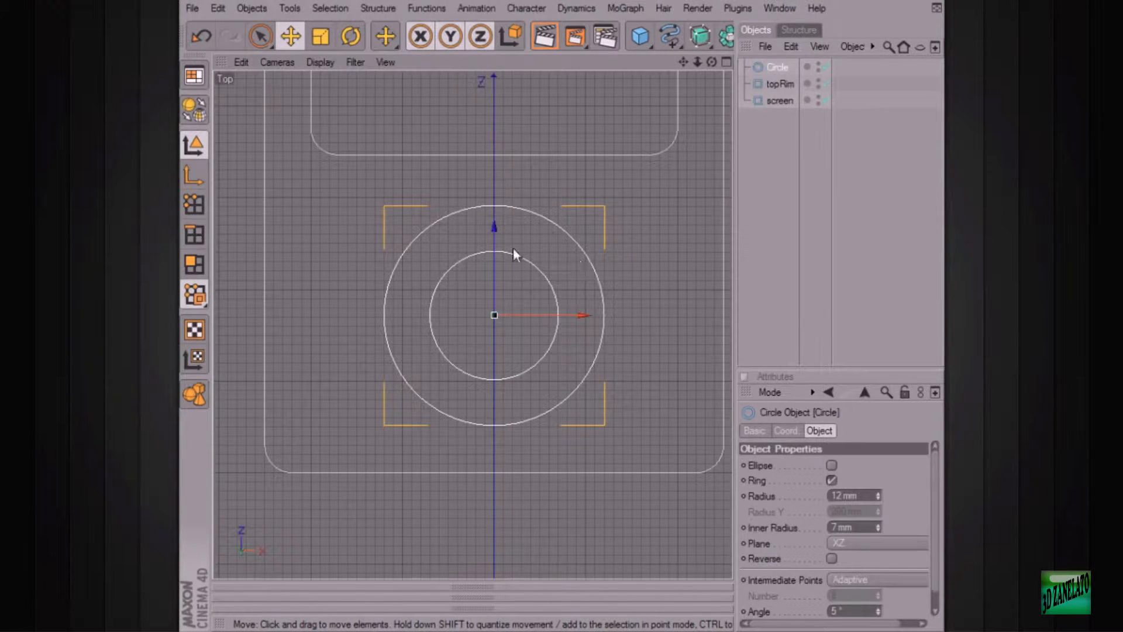
# Add a rectangle spline and move it about 33 mm along Z to the ring's centre.
pyautogui.keyDown('alt'); pyautogui.moveTo(549, 245); pyautogui.dragTo(515, 245, button='middle'); pyautogui.keyUp('alt')
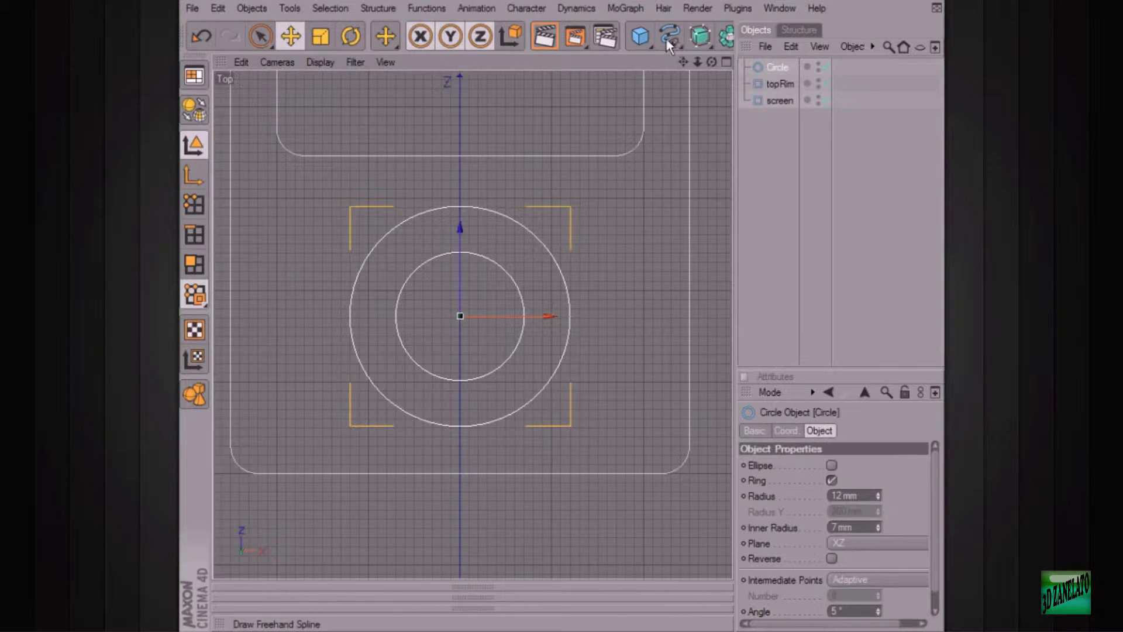
pyautogui.moveTo(676, 38); pyautogui.dragTo(856, 111)
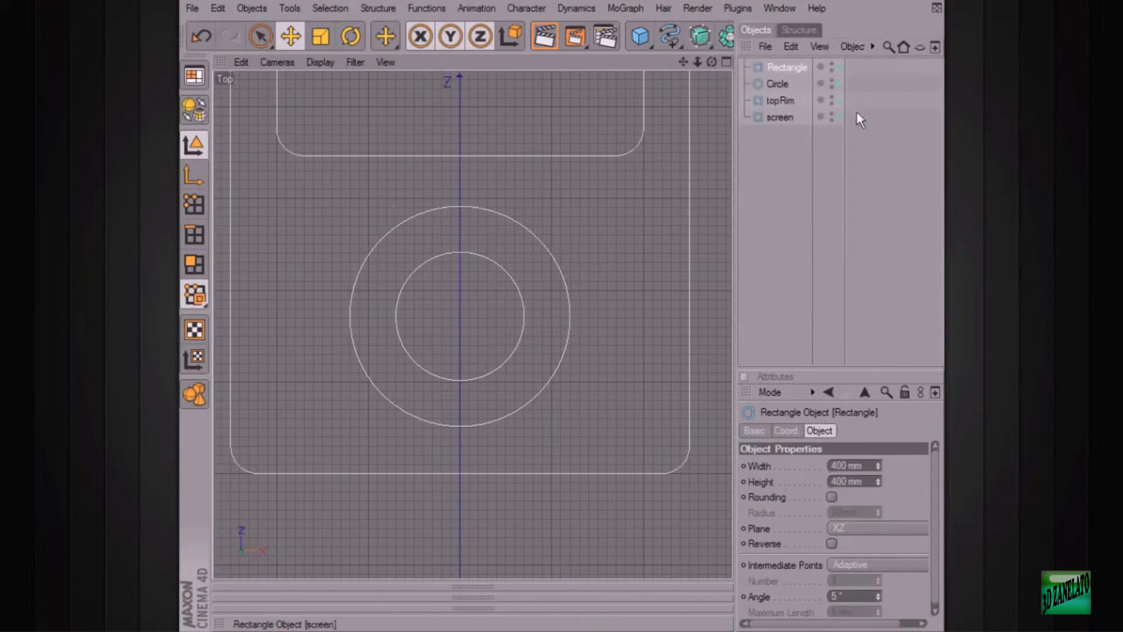
pyautogui.scroll(-6, 624, 220)
pyautogui.moveTo(471, 134); pyautogui.dragTo(471, 303)
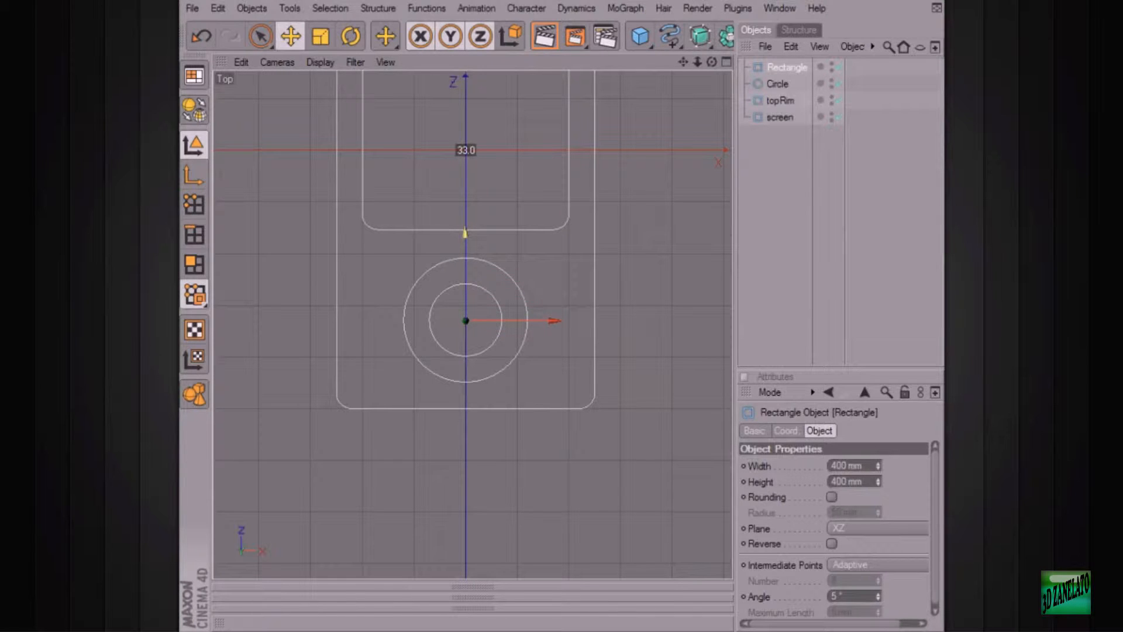
pyautogui.scroll(5, 491, 123)
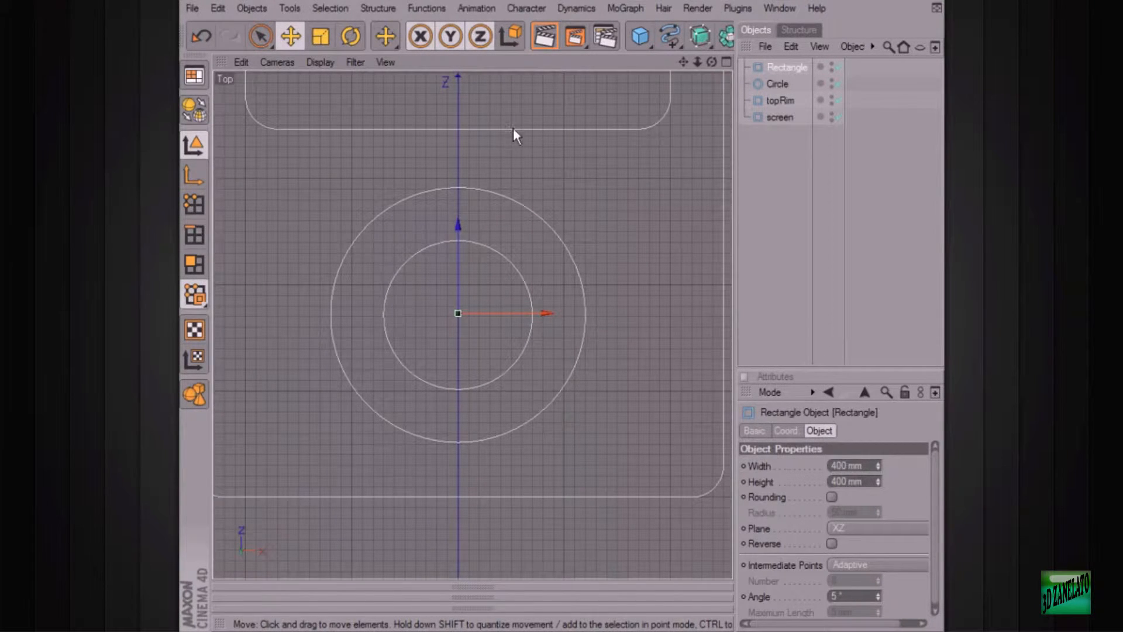
pyautogui.keyDown('alt'); pyautogui.moveTo(533, 146); pyautogui.dragTo(549, 158, button='middle'); pyautogui.keyUp('alt')
pyautogui.moveTo(473, 270); pyautogui.dragTo(473, 271)
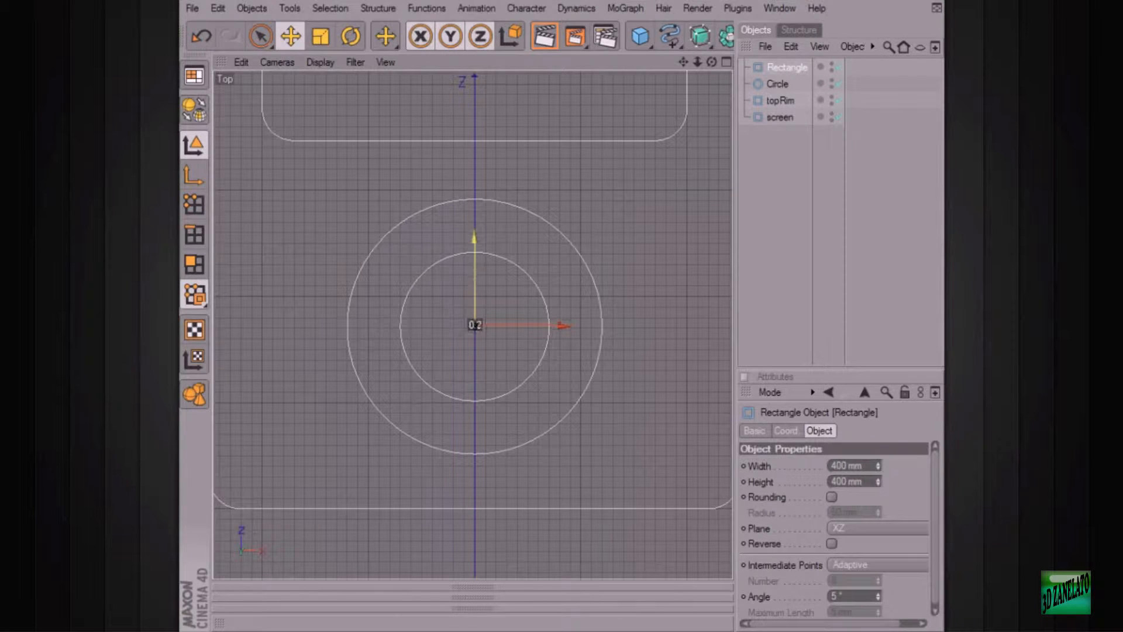
# Size the new rectangle at the ring's centre to 1 mm wide and 35 mm high.
pyautogui.click(781, 83)
pyautogui.click(788, 69)
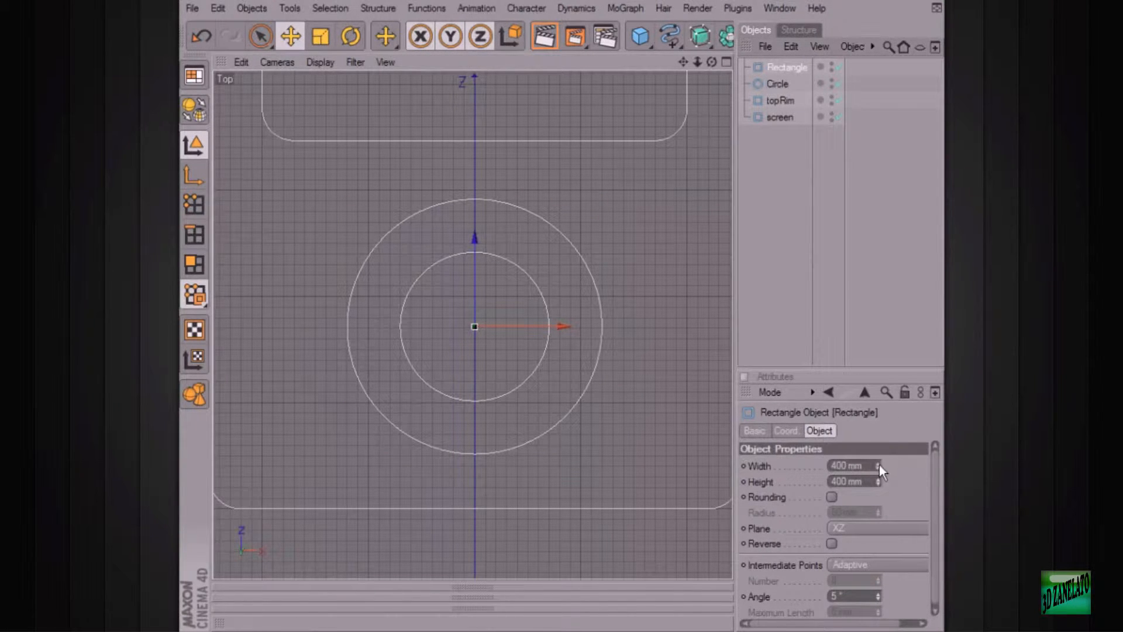
pyautogui.moveTo(880, 467); pyautogui.dragTo(875, 617)
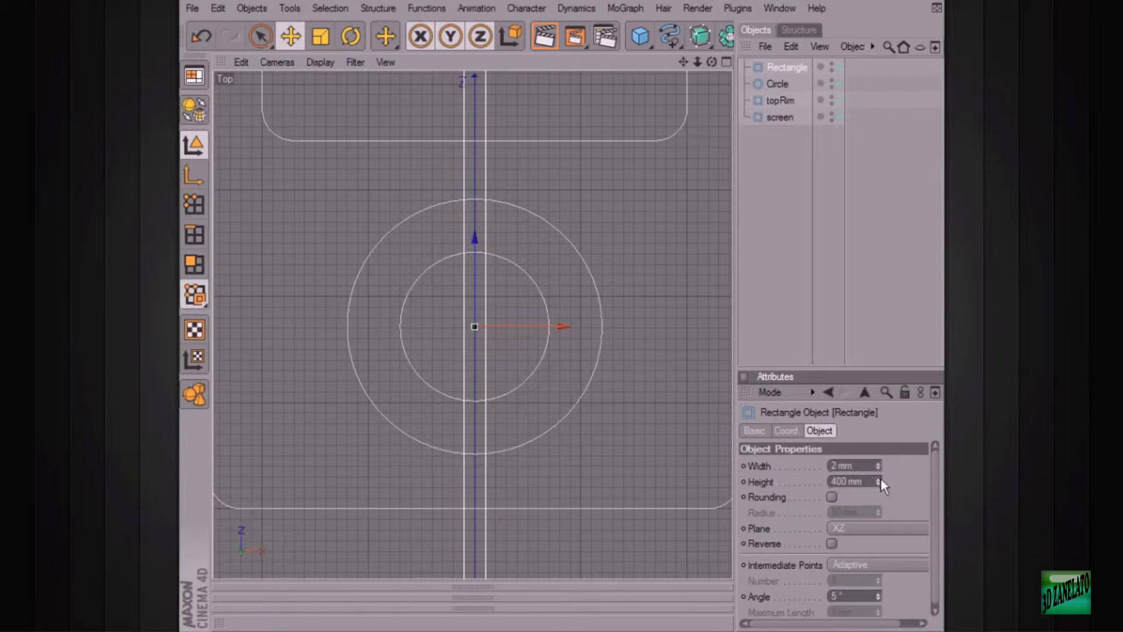
pyautogui.moveTo(880, 480); pyautogui.dragTo(879, 602)
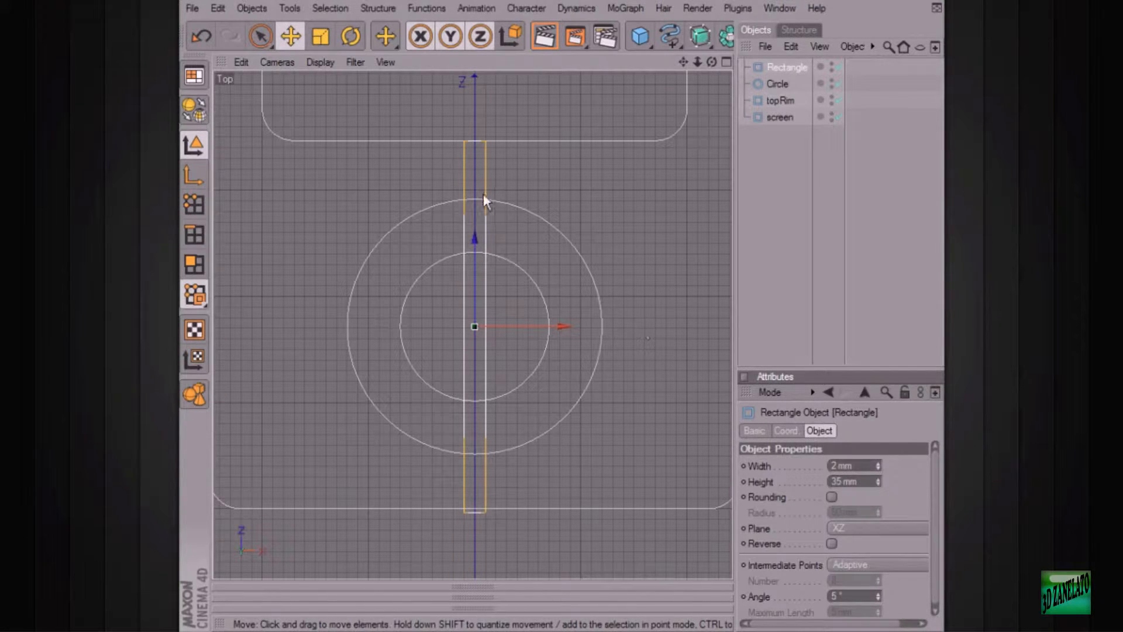
pyautogui.click(878, 468)
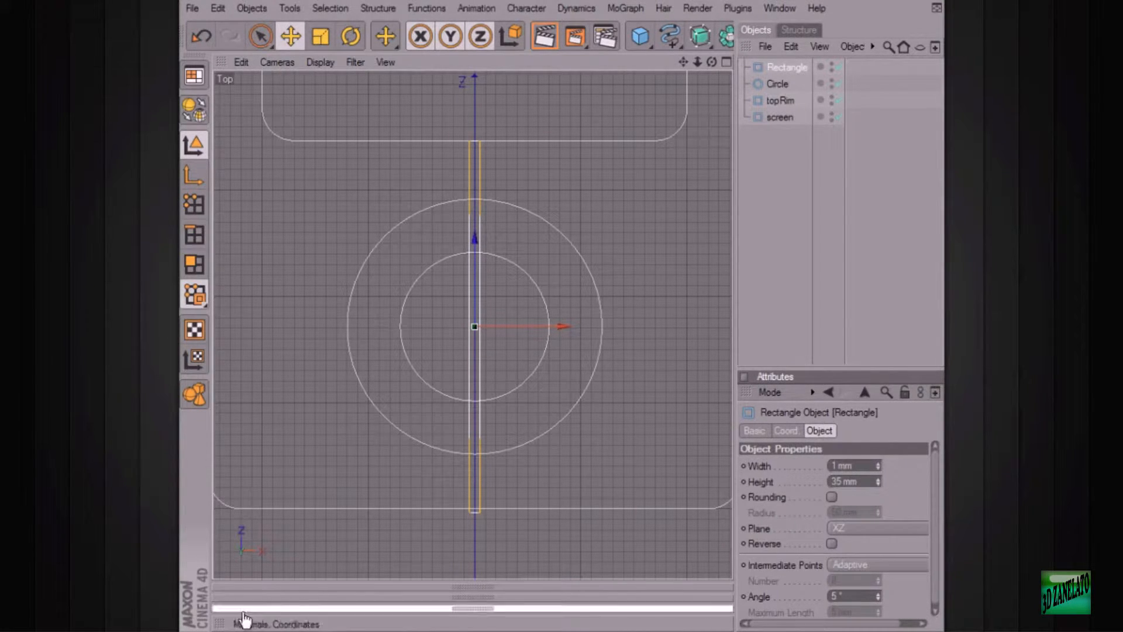
# Rotate the thin rectangle about its centre to a heading of 45°.
pyautogui.click(467, 610)
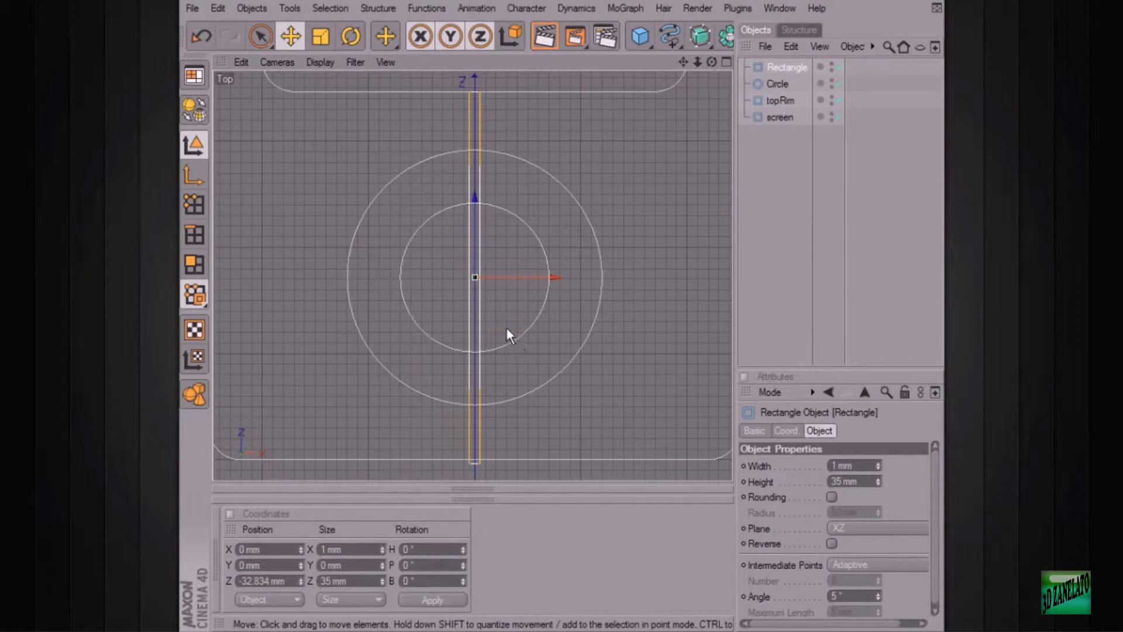
pyautogui.press('r')
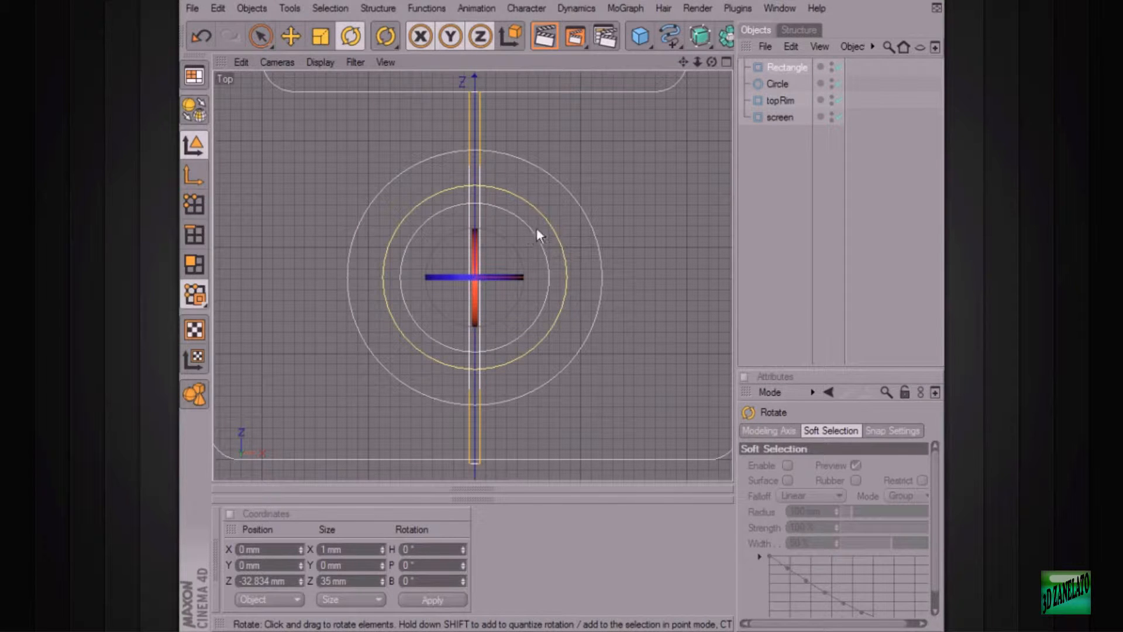
pyautogui.hotkey('ctrl', 'z')
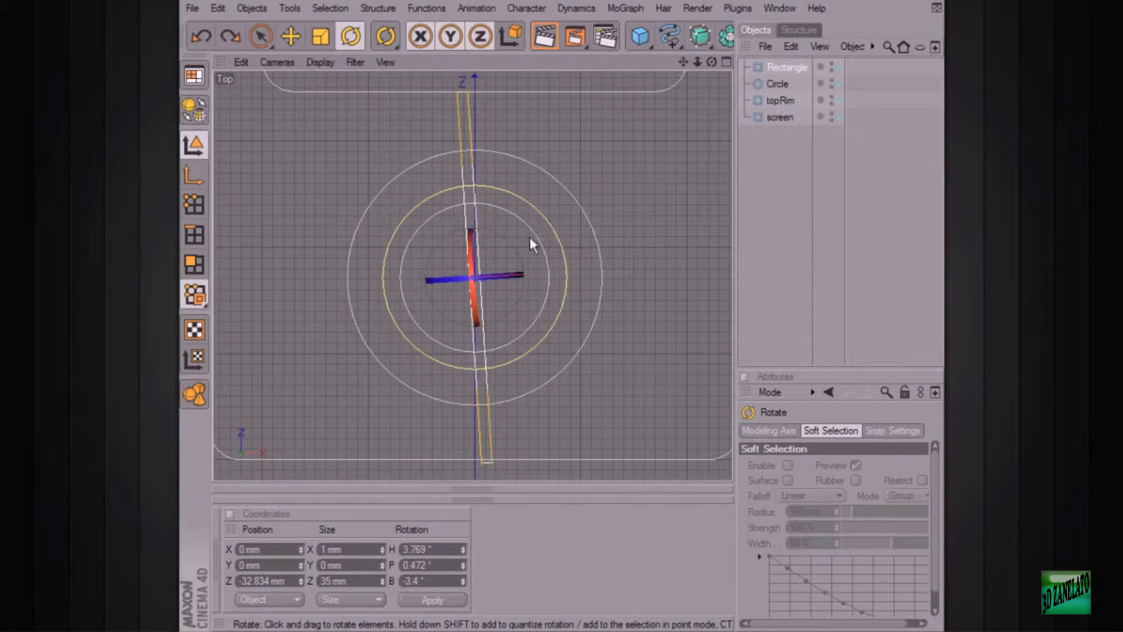
pyautogui.moveTo(507, 237); pyautogui.dragTo(482, 225)
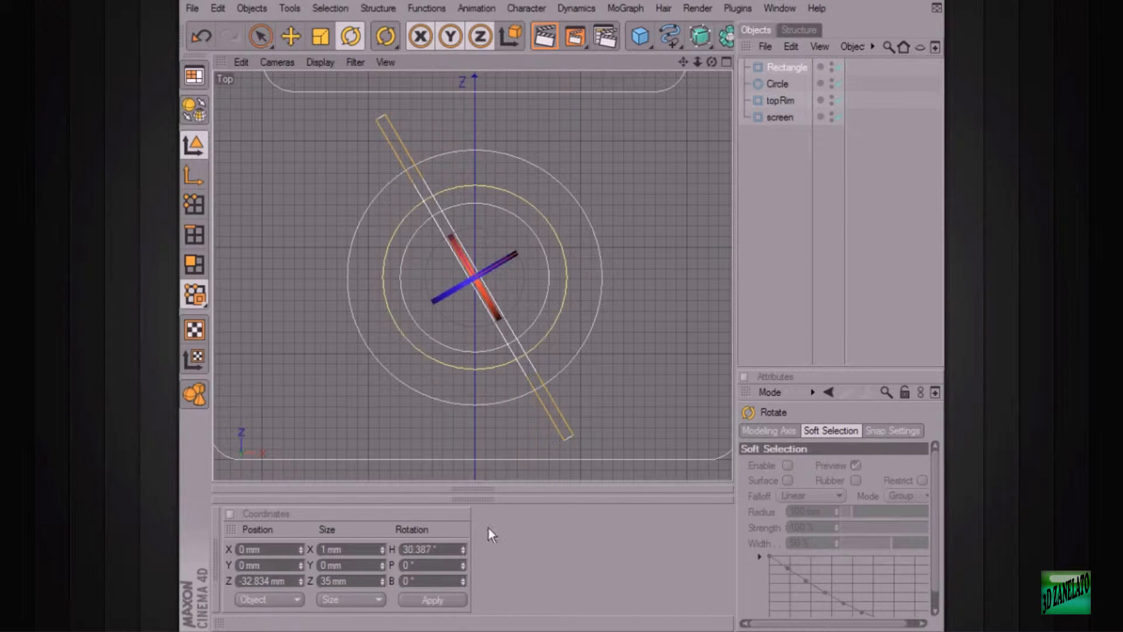
pyautogui.doubleClick(433, 549)
pyautogui.write('45')
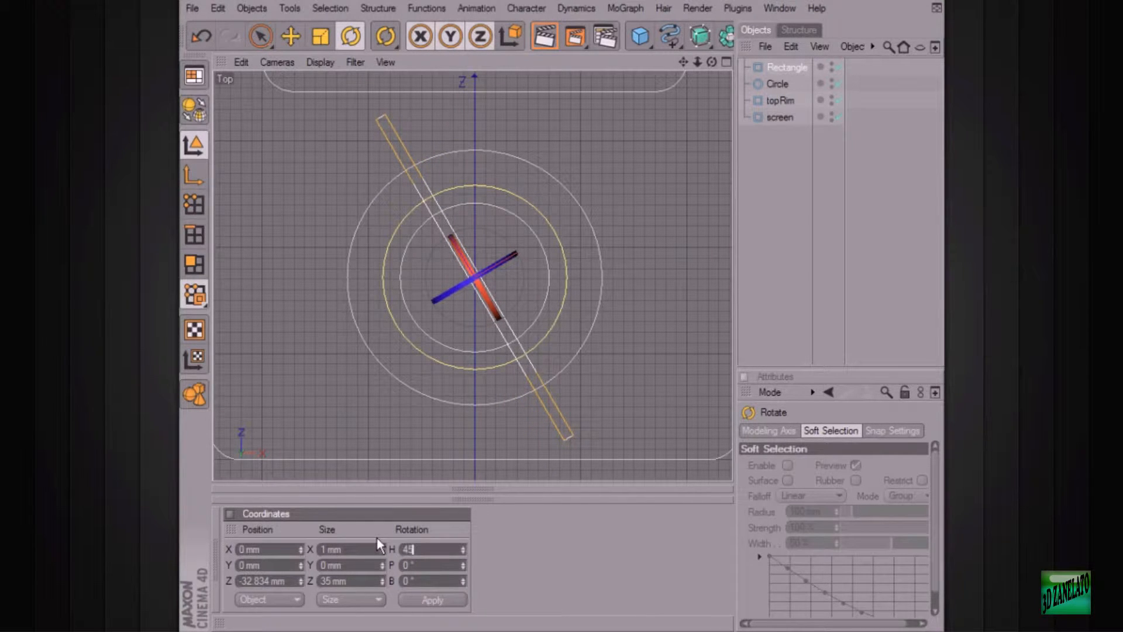
pyautogui.press('Return')
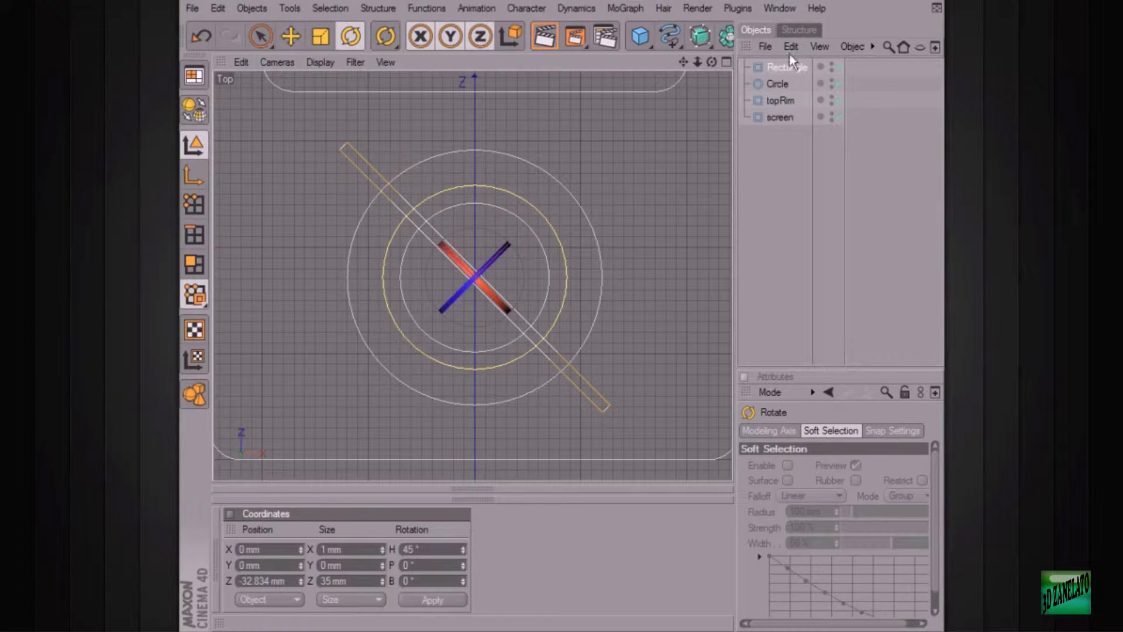
# Duplicate the thin rectangle and set the copy's heading to -45° to form a cross.
pyautogui.moveTo(777, 67); pyautogui.dragTo(776, 75)
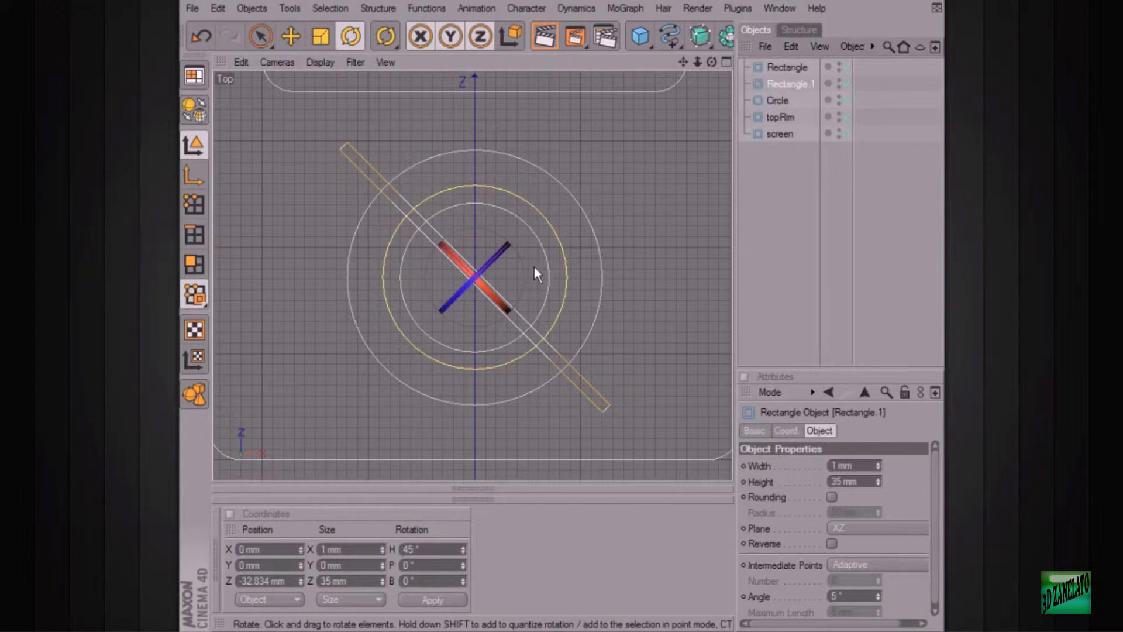
pyautogui.moveTo(521, 258); pyautogui.dragTo(496, 388)
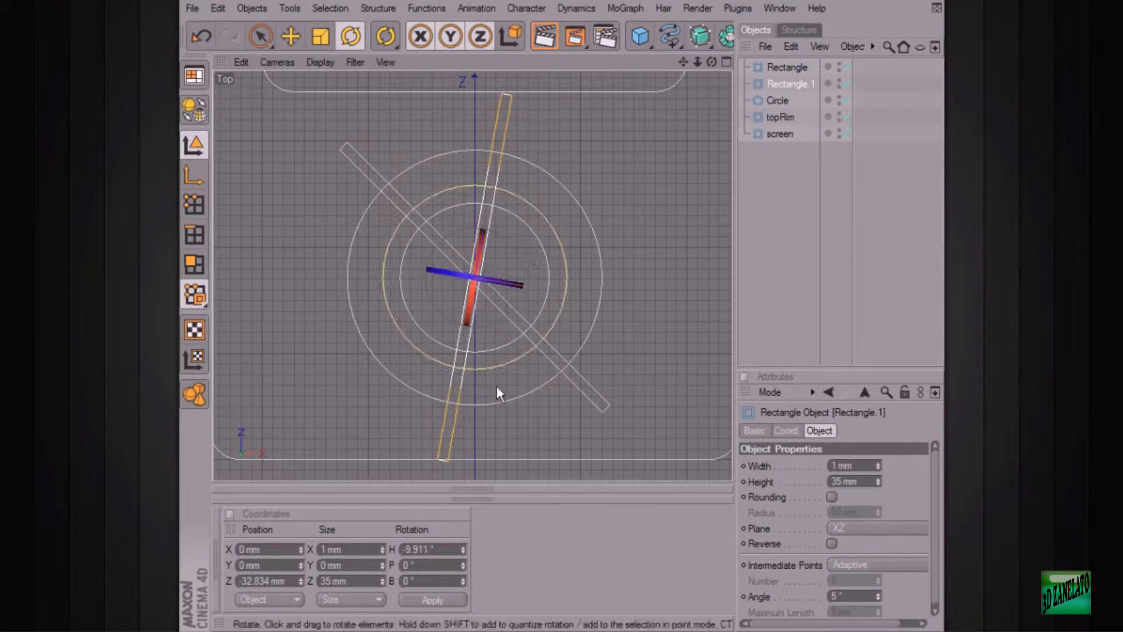
pyautogui.click(421, 550)
pyautogui.write('-45')
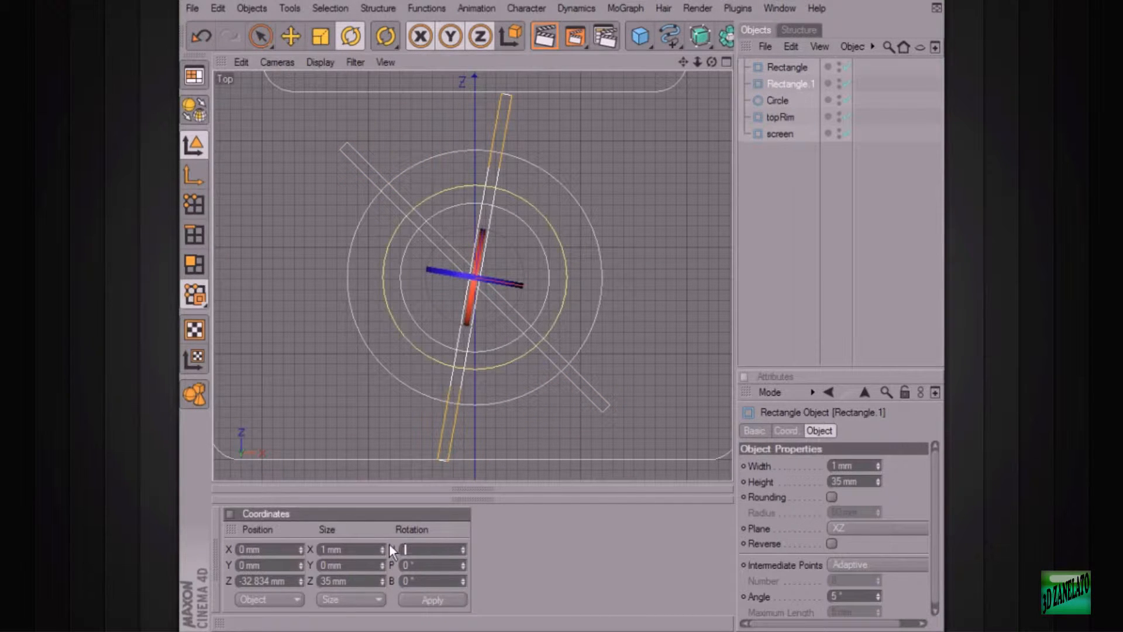
pyautogui.press('Return')
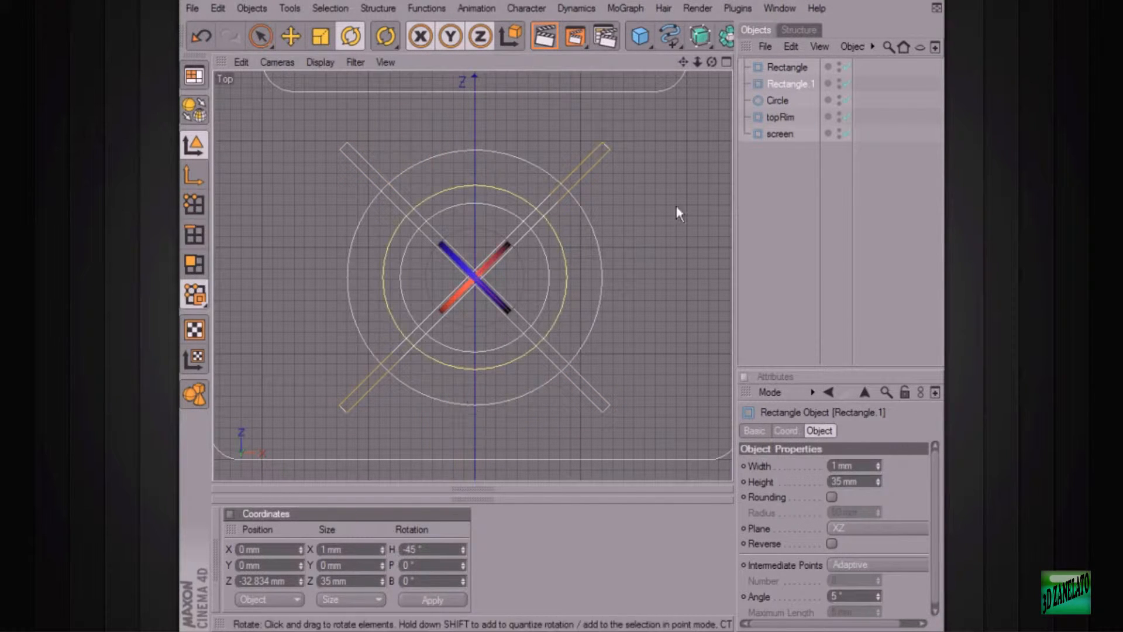
# Make both crossed rectangles editable and merge them into one spline with Connect+Delete.
pyautogui.click(790, 67)
pyautogui.keyDown('ctrl'); pyautogui.click(785, 85); pyautogui.keyUp('ctrl')
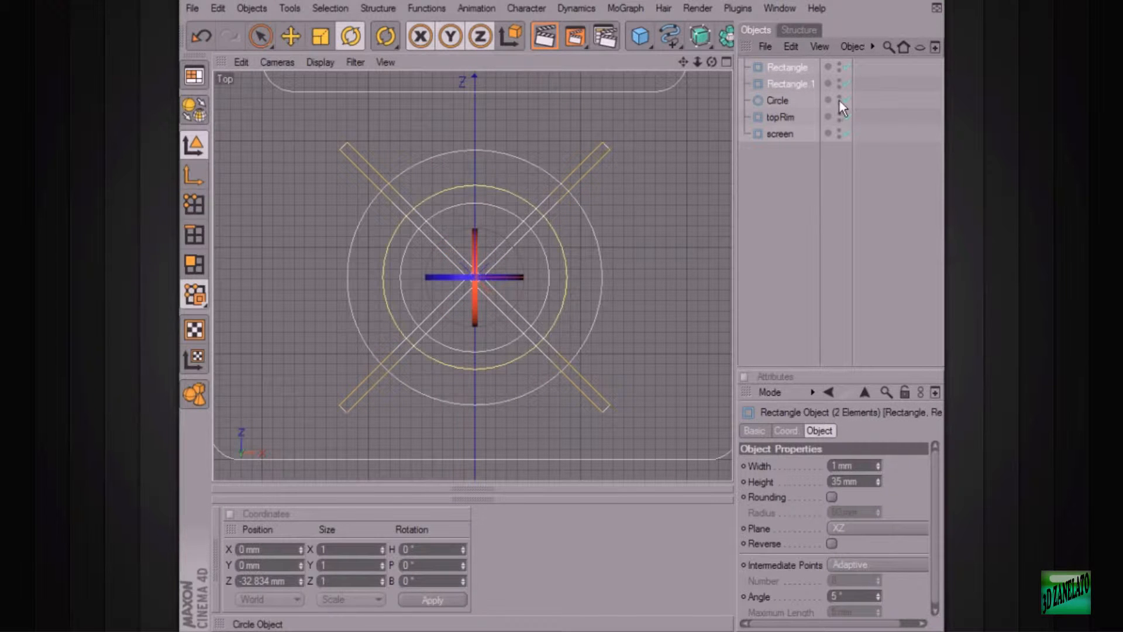
pyautogui.click(196, 109)
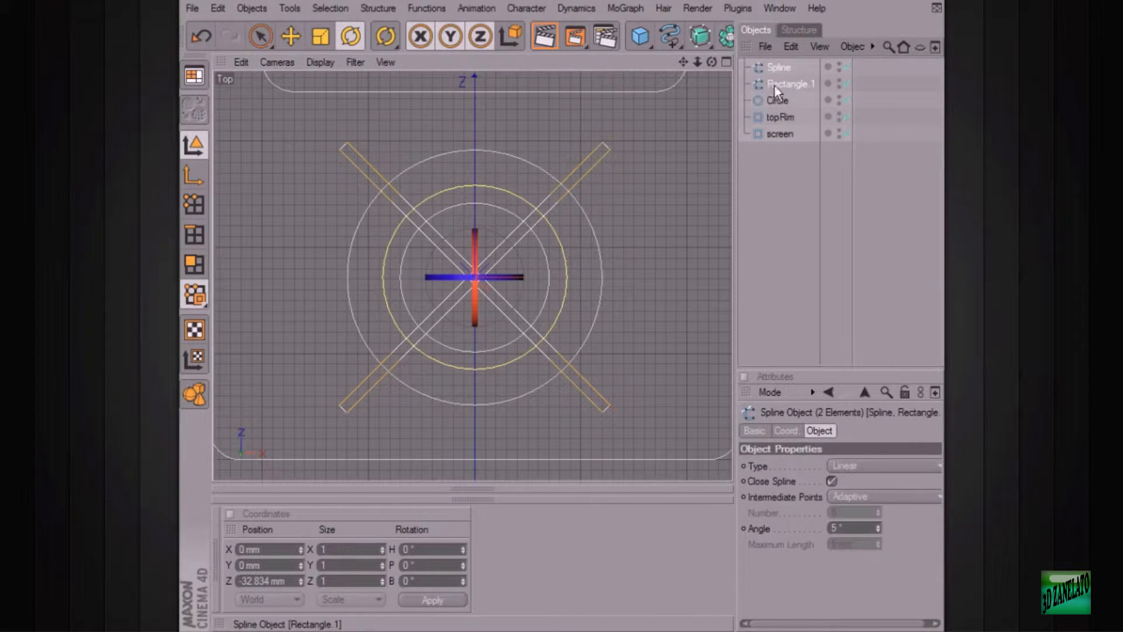
pyautogui.rightClick(782, 66)
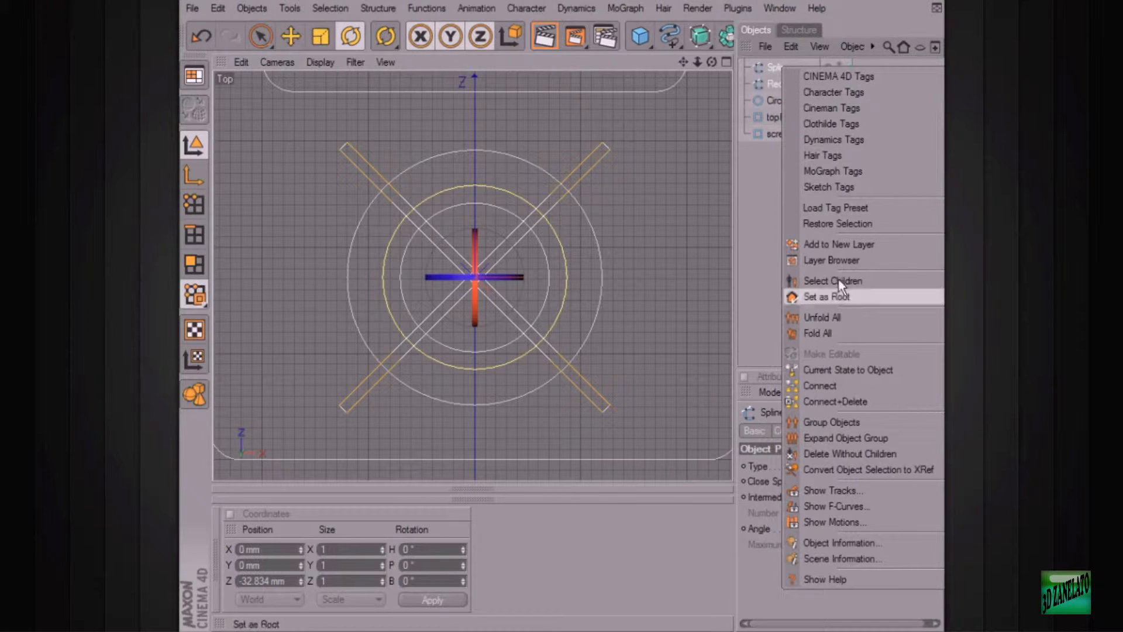
pyautogui.click(839, 401)
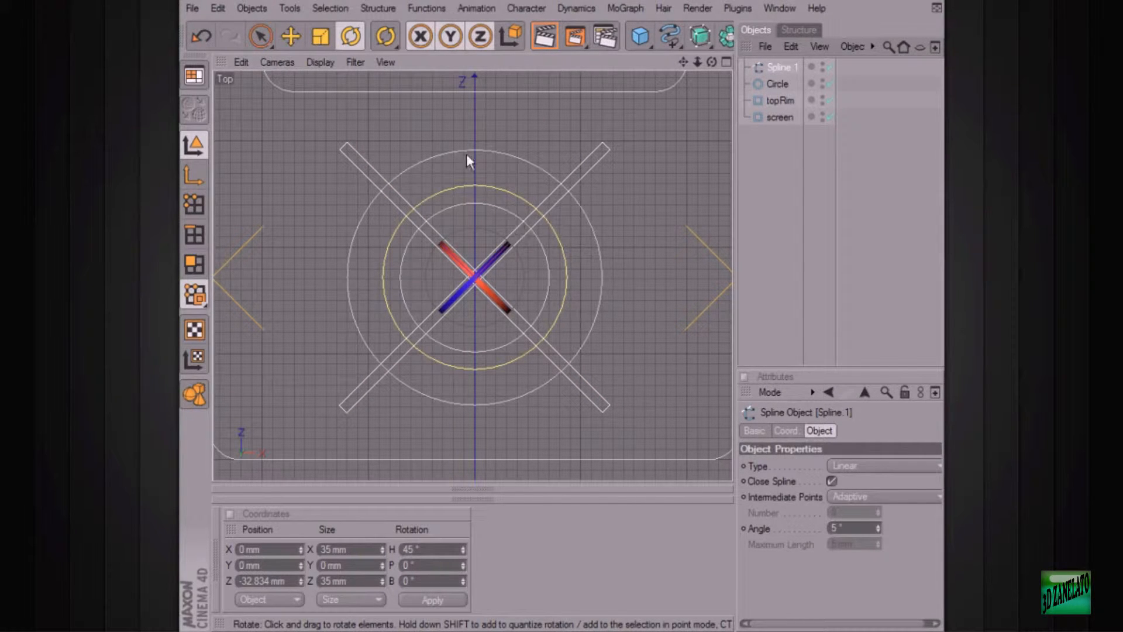
# Convert the ring-shaped circle into an editable spline.
pyautogui.click(780, 84)
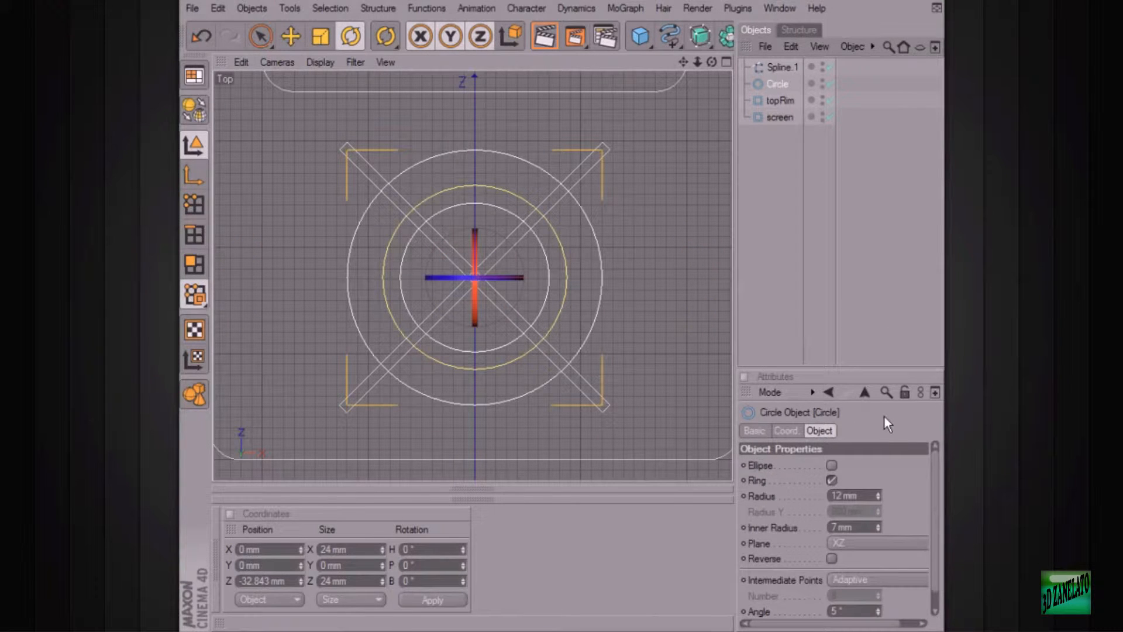
pyautogui.click(201, 114)
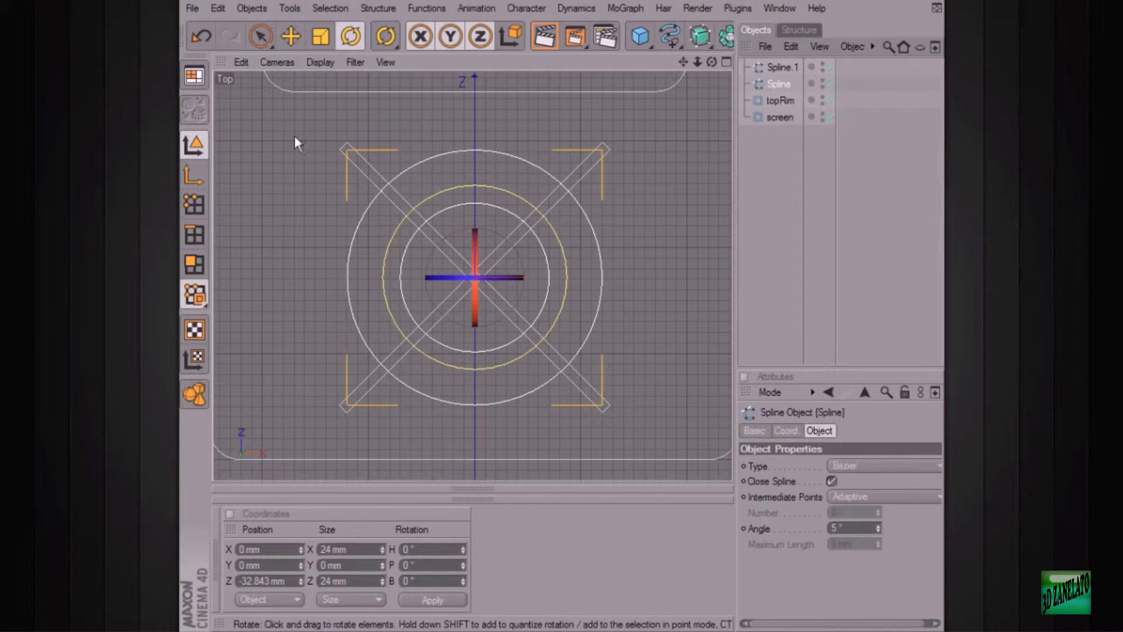
pyautogui.click(788, 68)
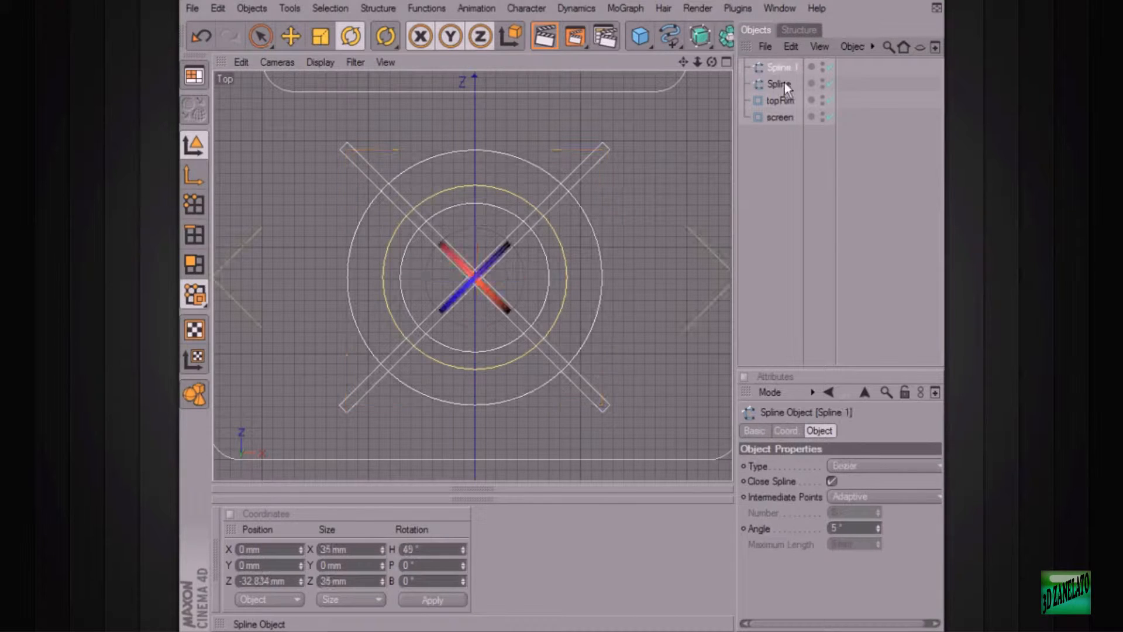
pyautogui.click(781, 88)
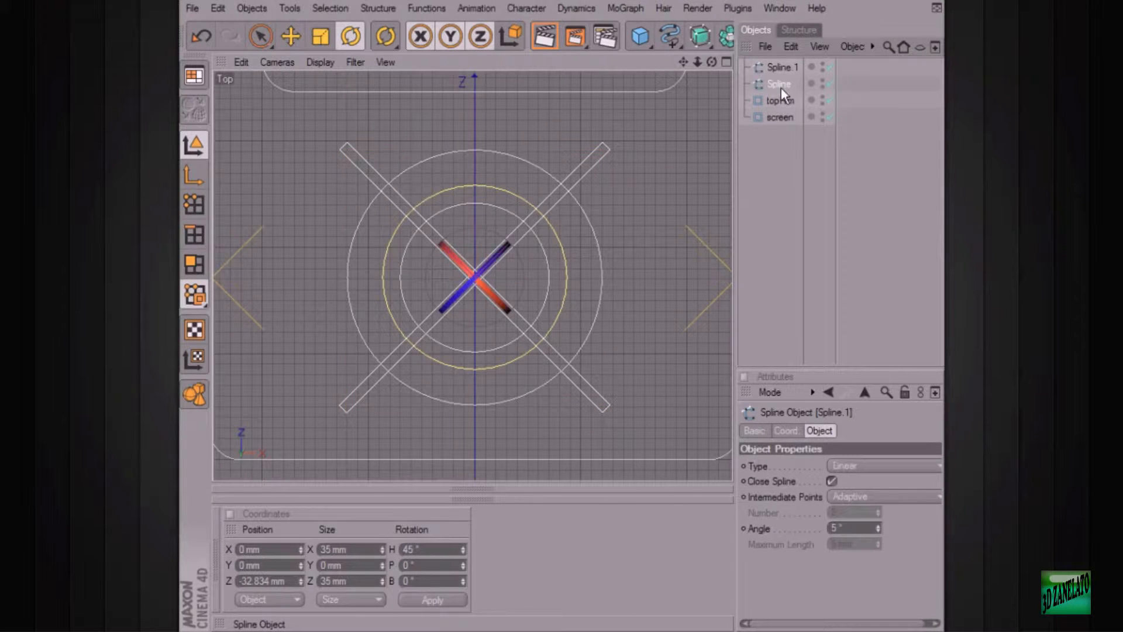
# Add a MoGraph Spline Mask and make the cross spline and the ring spline its children.
pyautogui.click(634, 8)
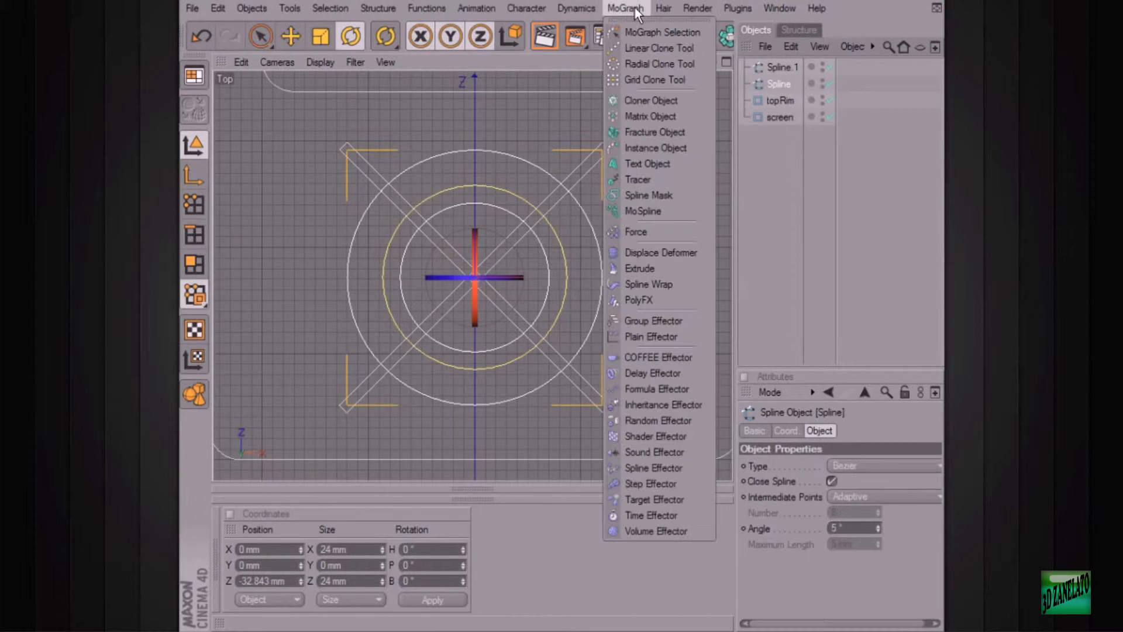
pyautogui.click(664, 195)
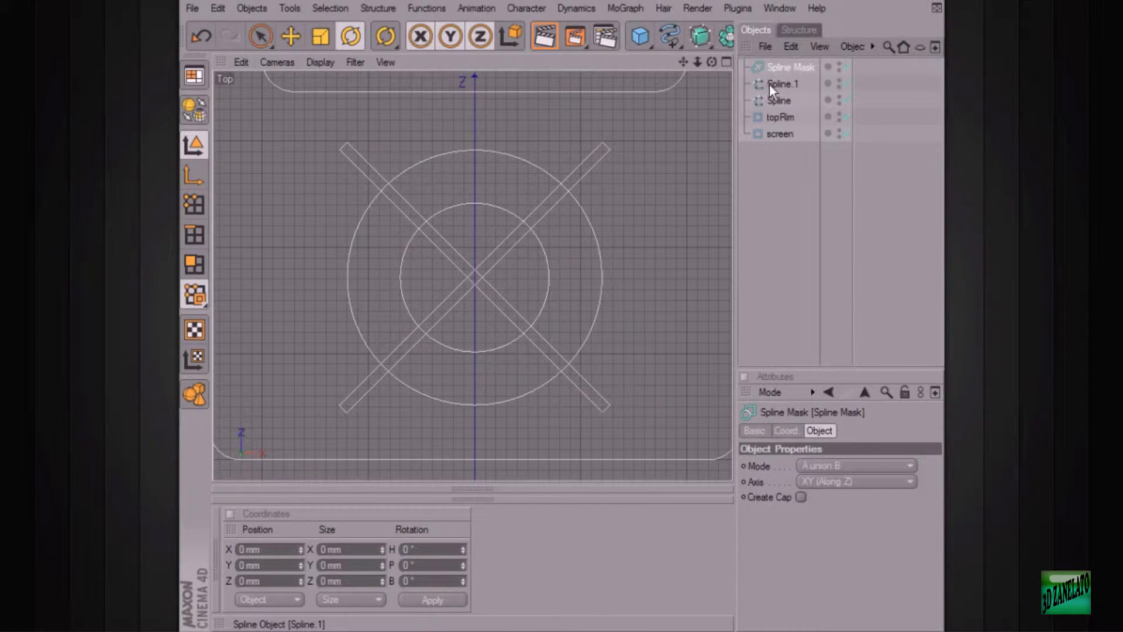
pyautogui.moveTo(770, 85)
pyautogui.mouseDown()
pyautogui.moveTo(784, 68)
pyautogui.moveTo(787, 91)
pyautogui.mouseUp()
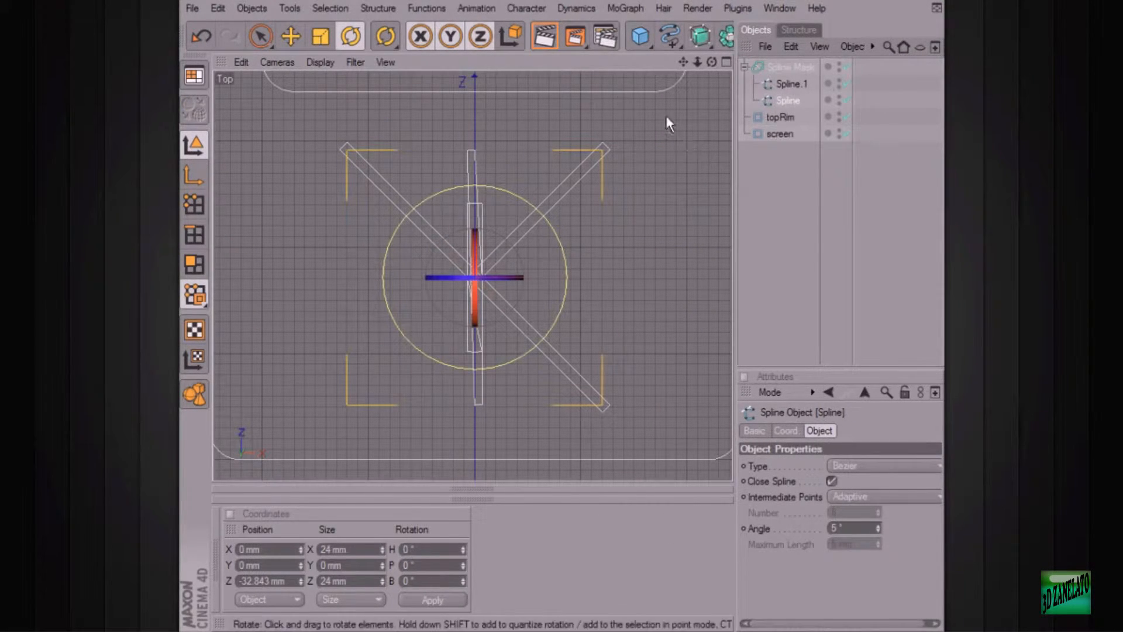
# Set the Spline Mask's axis to XZ (Along Y), keeping the cross above the ring in its child order.
pyautogui.click(787, 67)
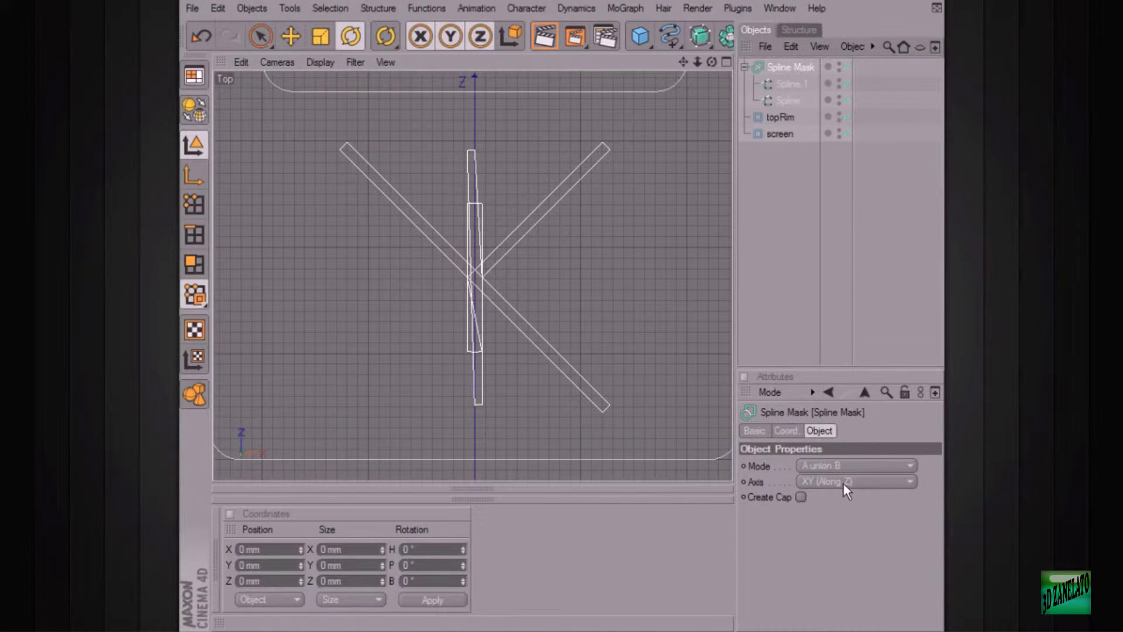
pyautogui.click(876, 480)
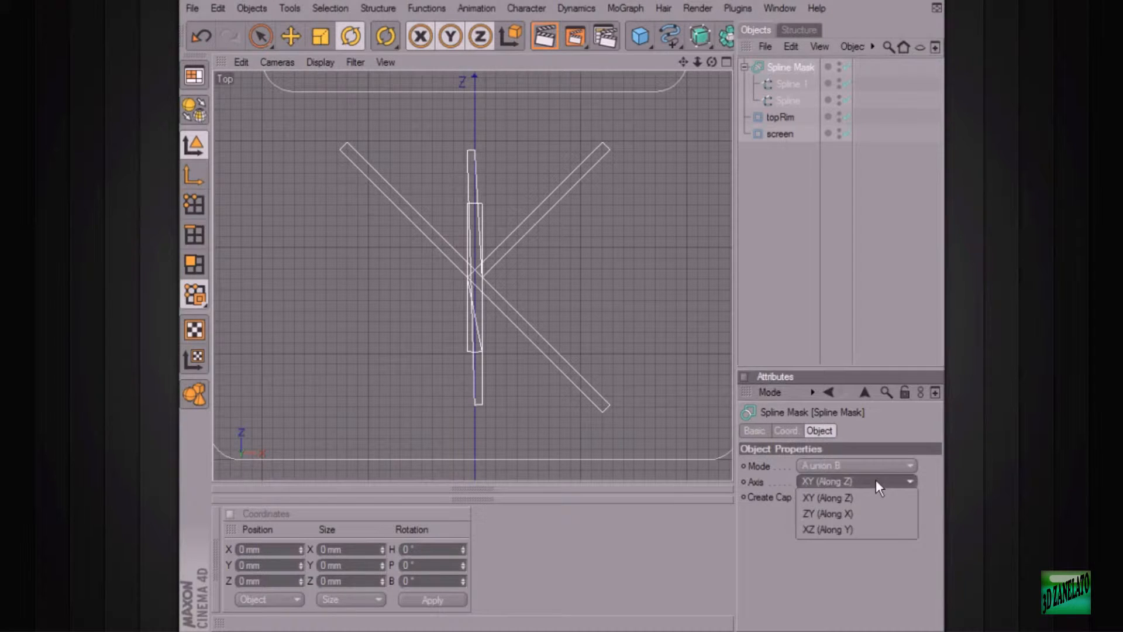
pyautogui.click(876, 530)
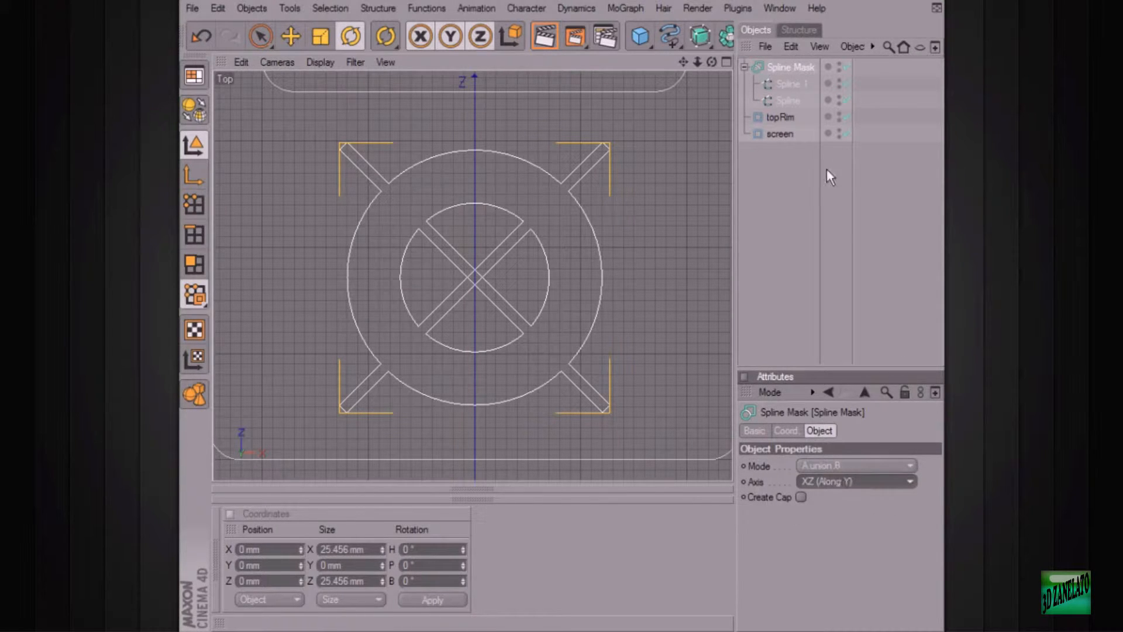
pyautogui.click(783, 83)
pyautogui.click(788, 100)
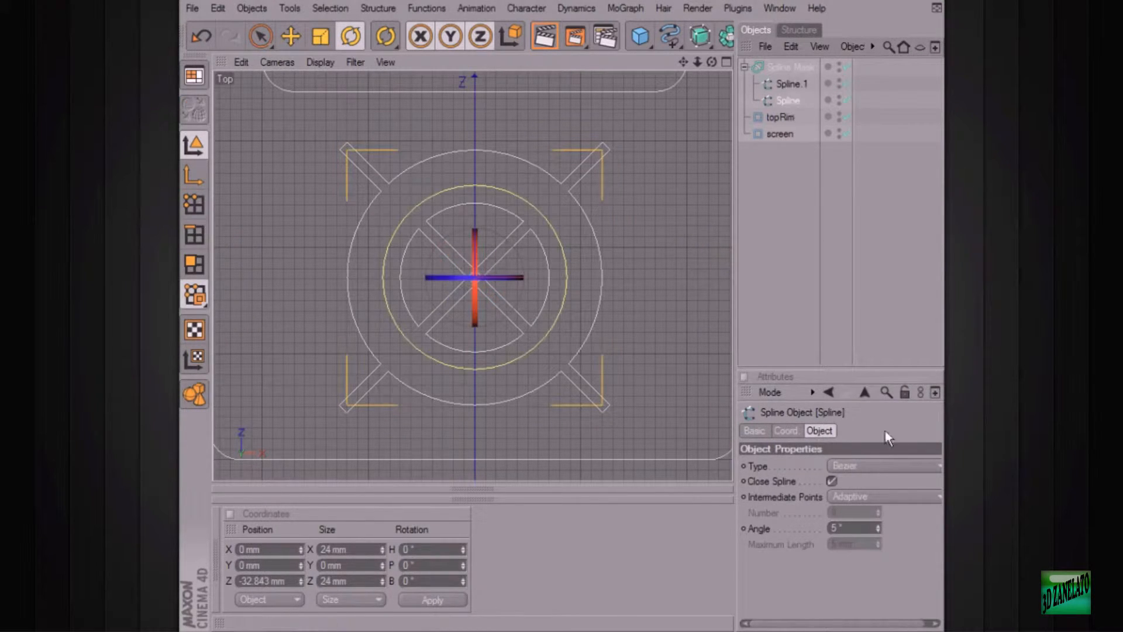
pyautogui.click(790, 68)
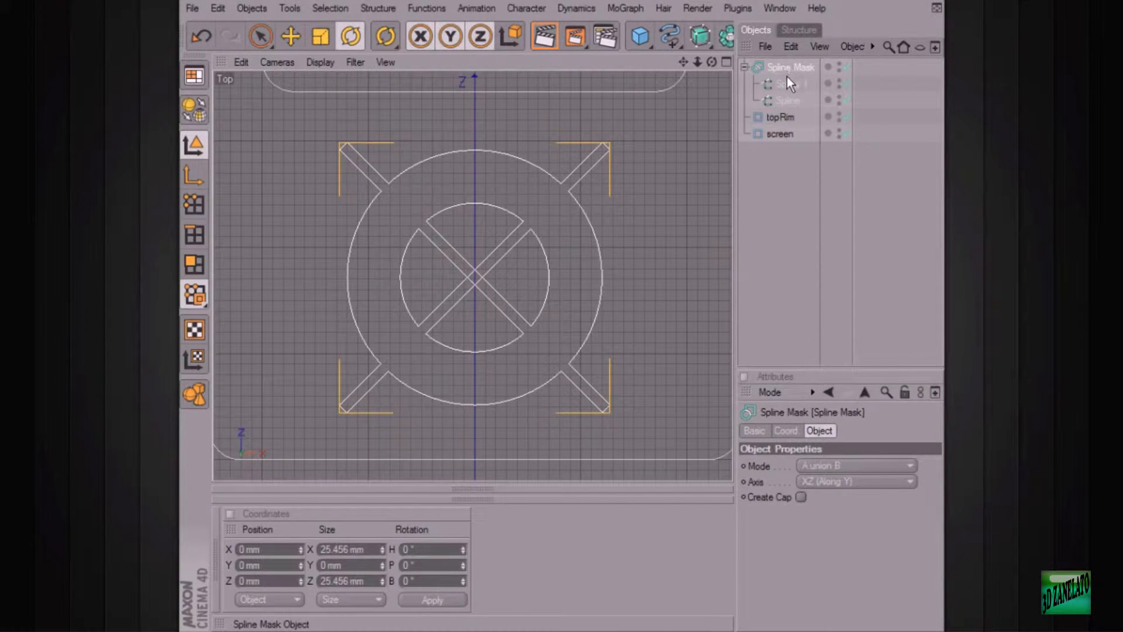
# Set the Spline Mask's mode to B subtract A.
pyautogui.click(788, 101)
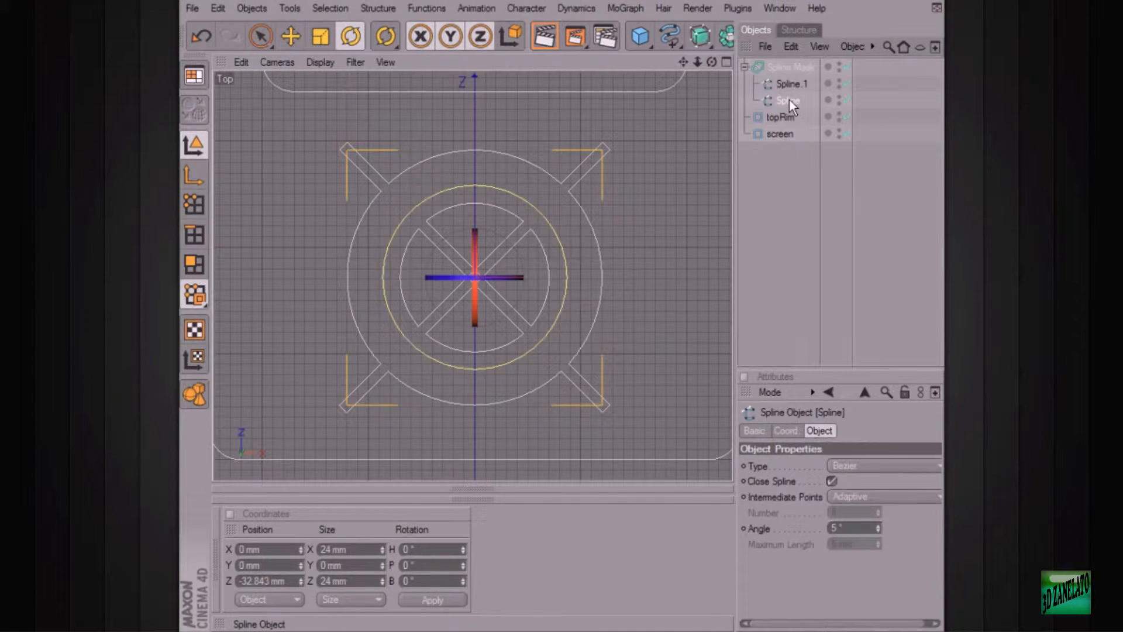
pyautogui.click(793, 68)
pyautogui.click(853, 466)
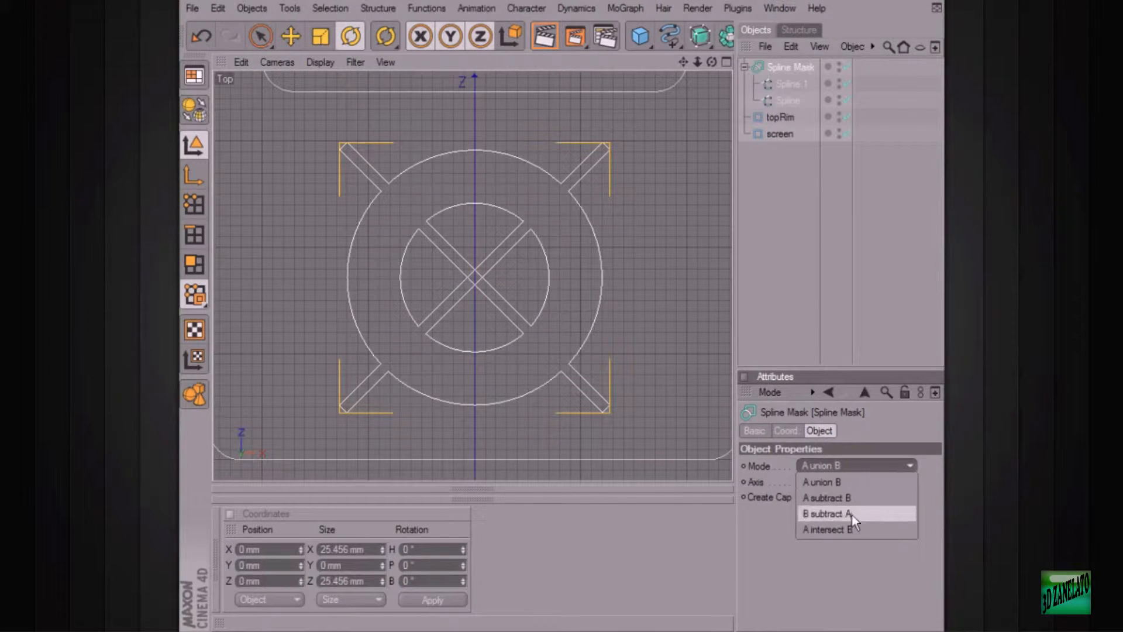
pyautogui.click(852, 516)
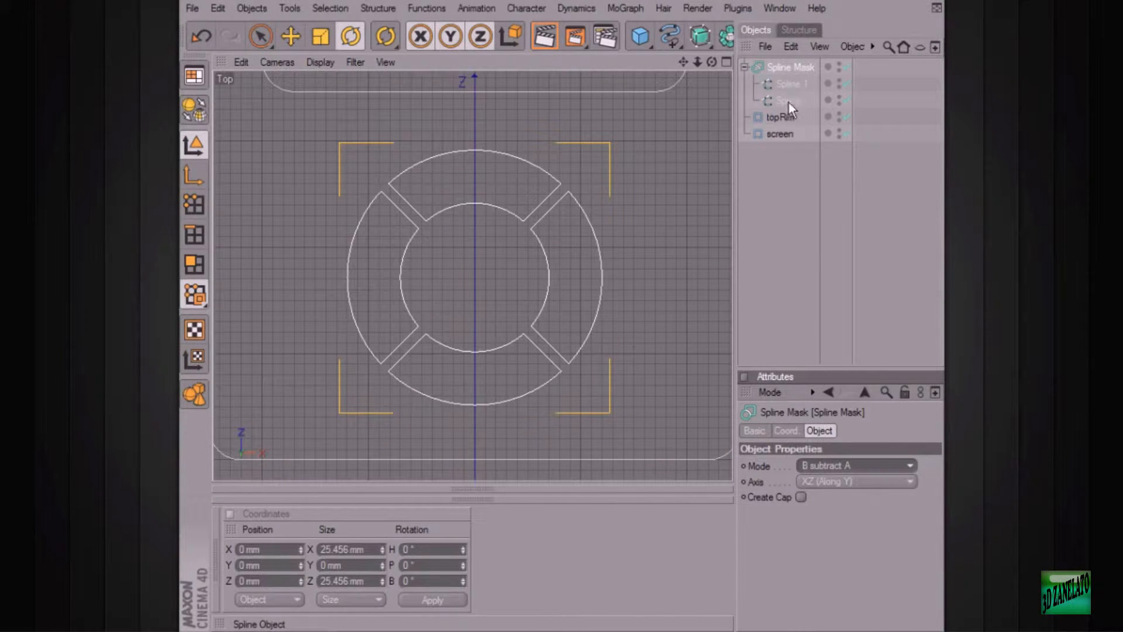
# Move the ring spline above the cross spline inside the Spline Mask and set the mask's mode to A subtract B.
pyautogui.moveTo(790, 103); pyautogui.dragTo(797, 82)
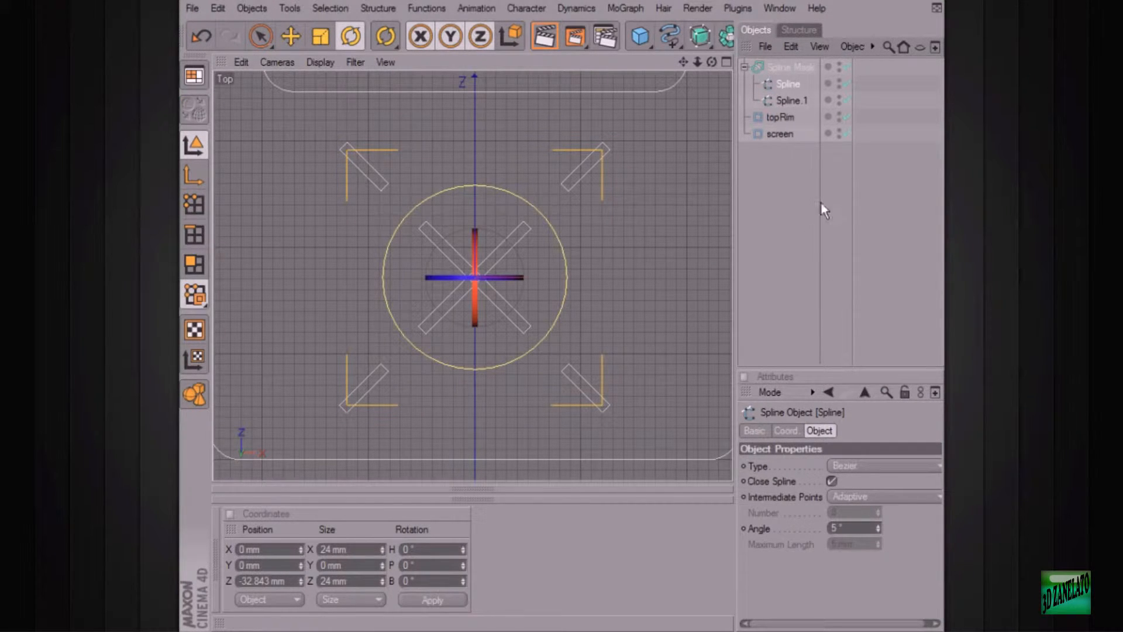
pyautogui.click(789, 68)
pyautogui.click(841, 464)
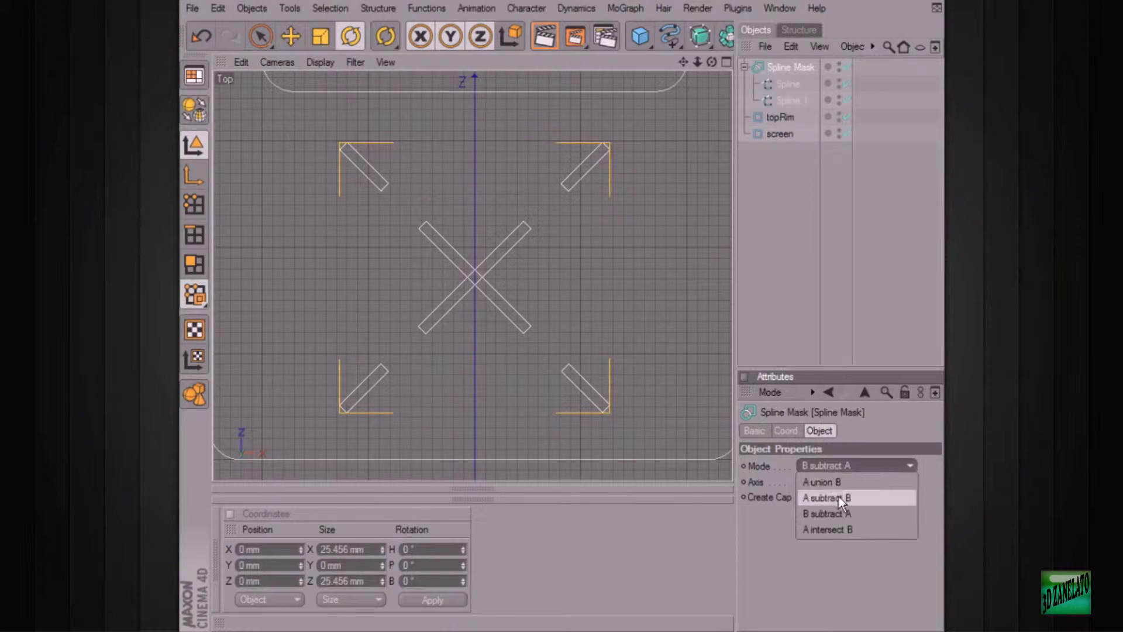
pyautogui.click(839, 497)
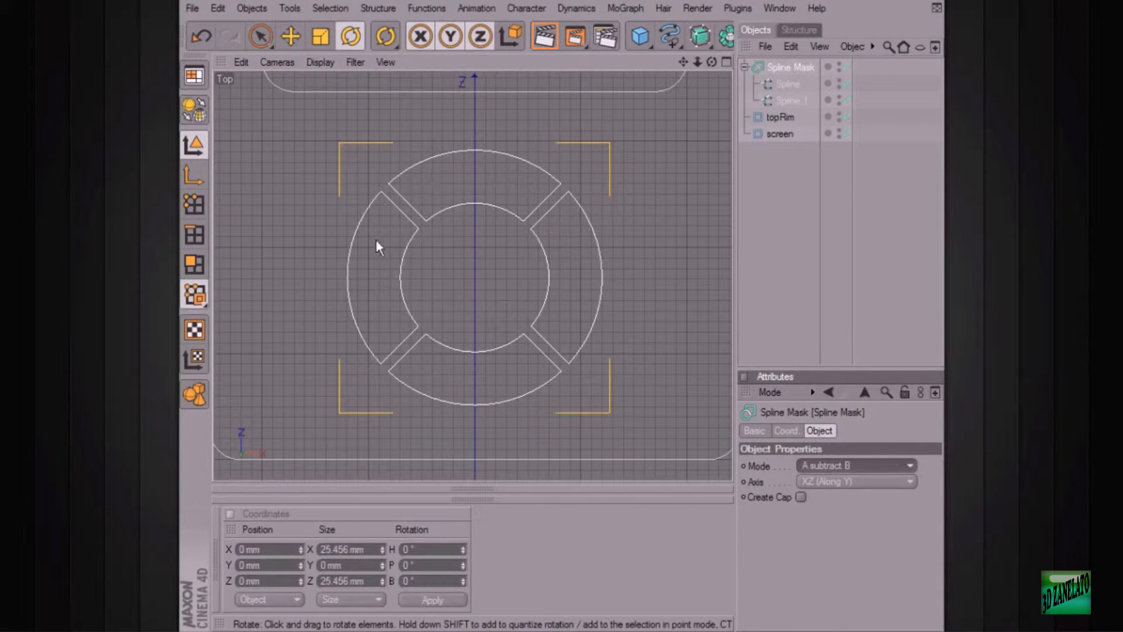
# Collapse the Spline Mask's hierarchy and bake the mask into a separate spline with Current State to Object.
pyautogui.click(745, 67)
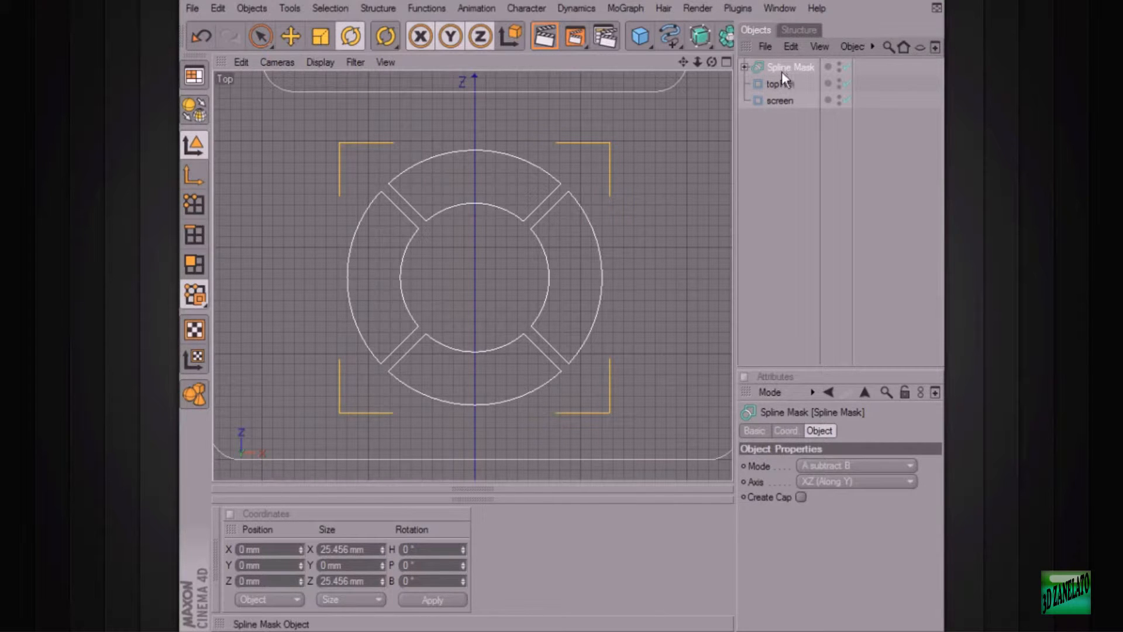
pyautogui.rightClick(775, 69)
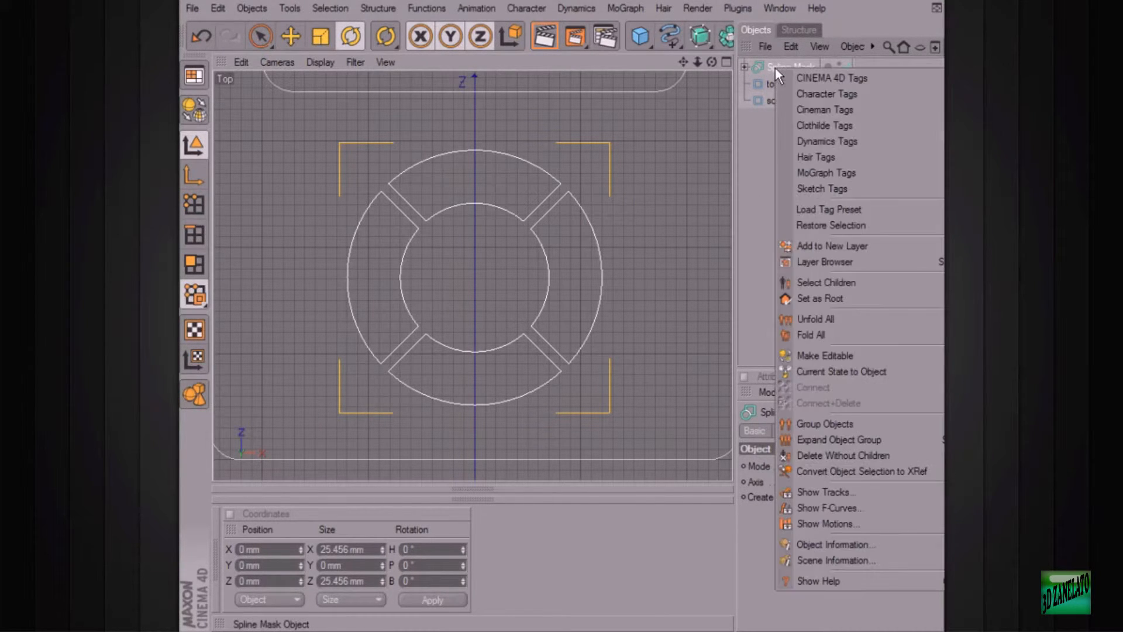
pyautogui.click(847, 372)
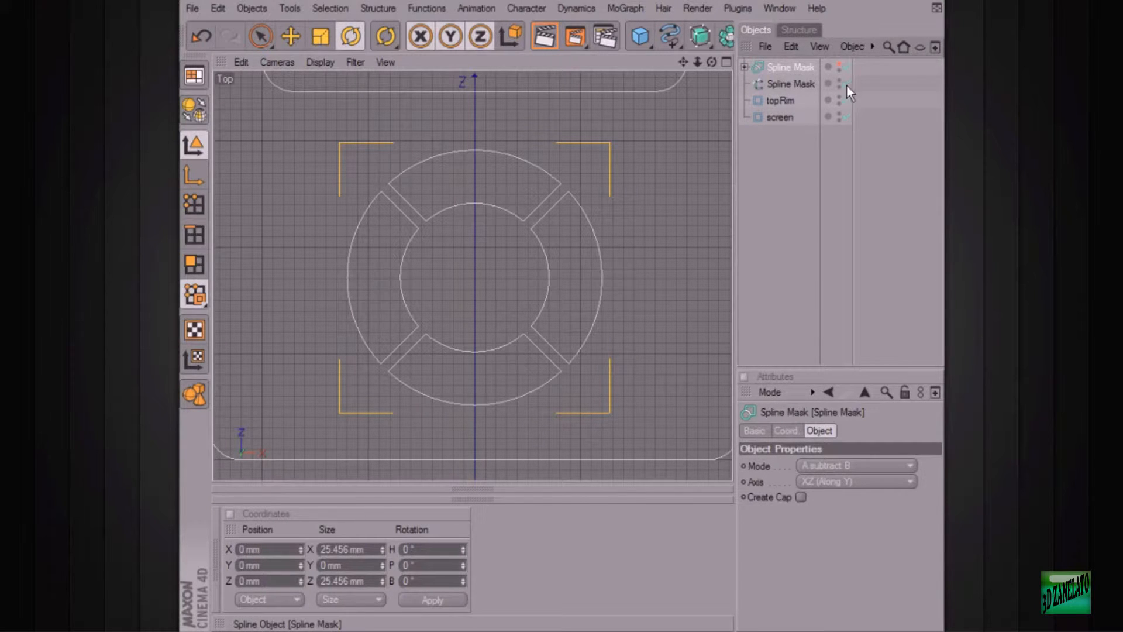
# Change the baked ring spline's type to Bezier.
pyautogui.click(790, 85)
pyautogui.scroll(5, 608, 258)
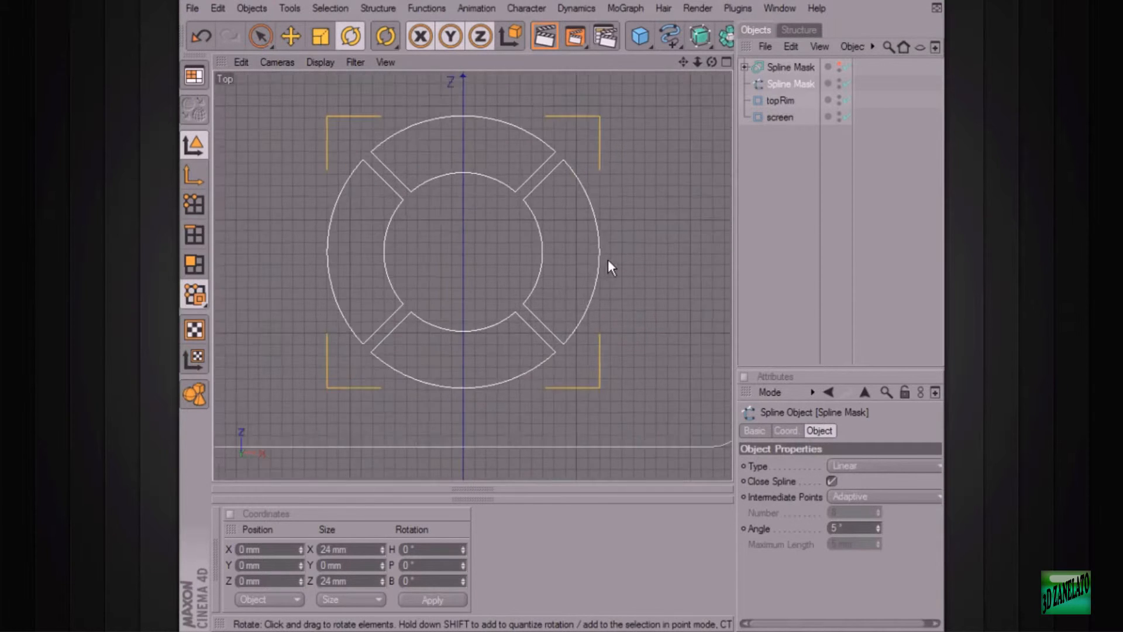
pyautogui.scroll(2, 654, 240)
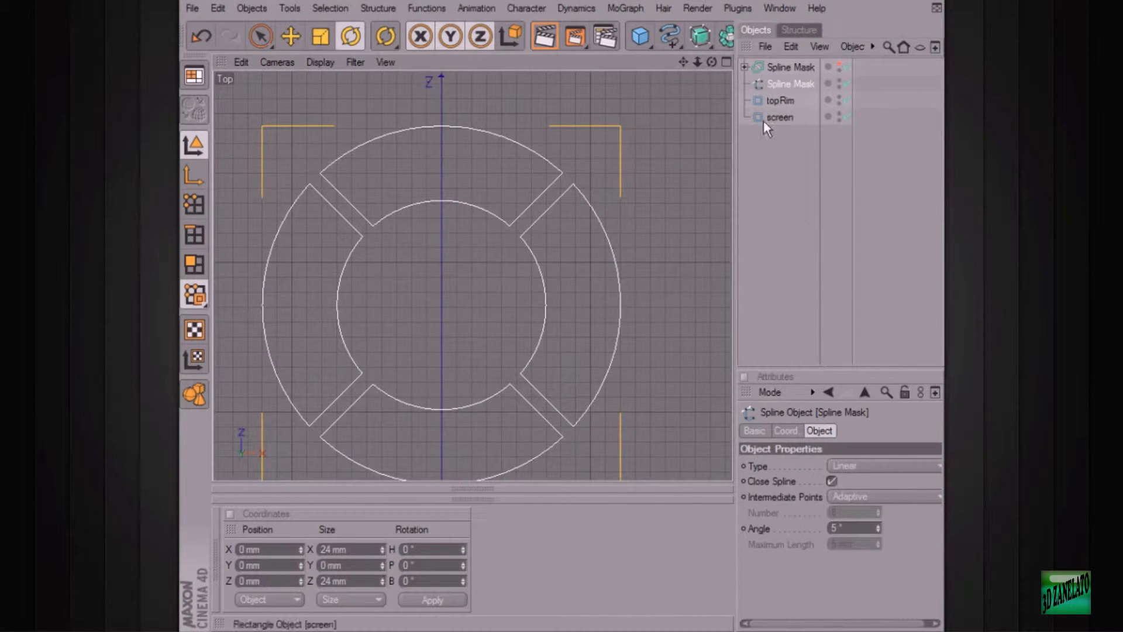
pyautogui.click(858, 465)
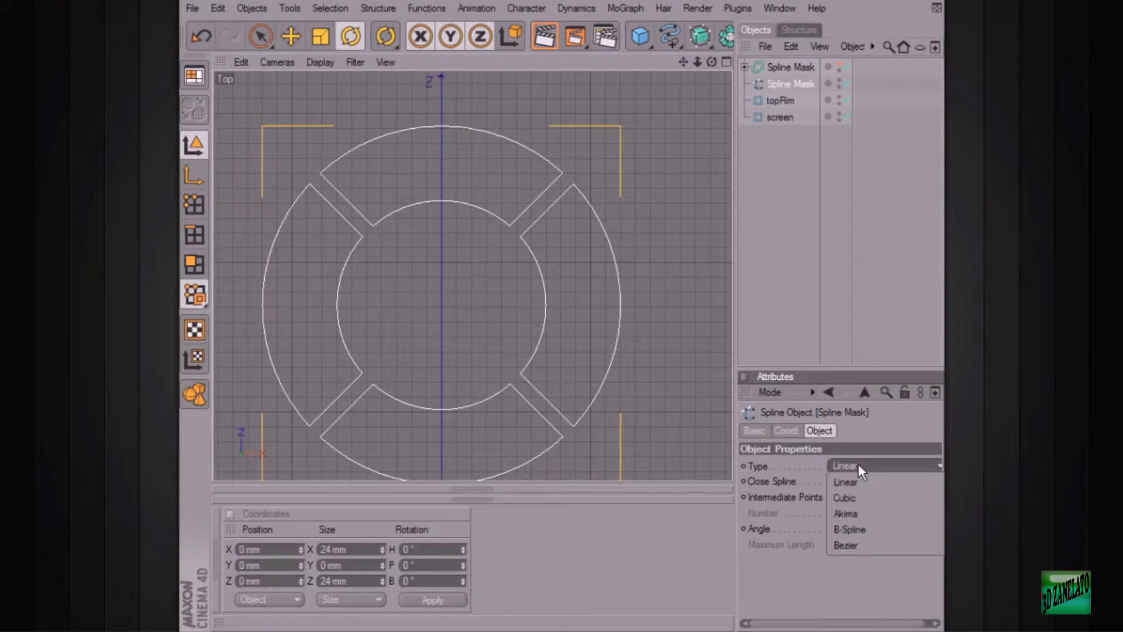
pyautogui.click(860, 543)
# Put the baked ring spline into point editing and activate the Live Selection tool.
pyautogui.keyDown('alt'); pyautogui.moveTo(561, 272); pyautogui.dragTo(613, 259, button='middle'); pyautogui.keyUp('alt')
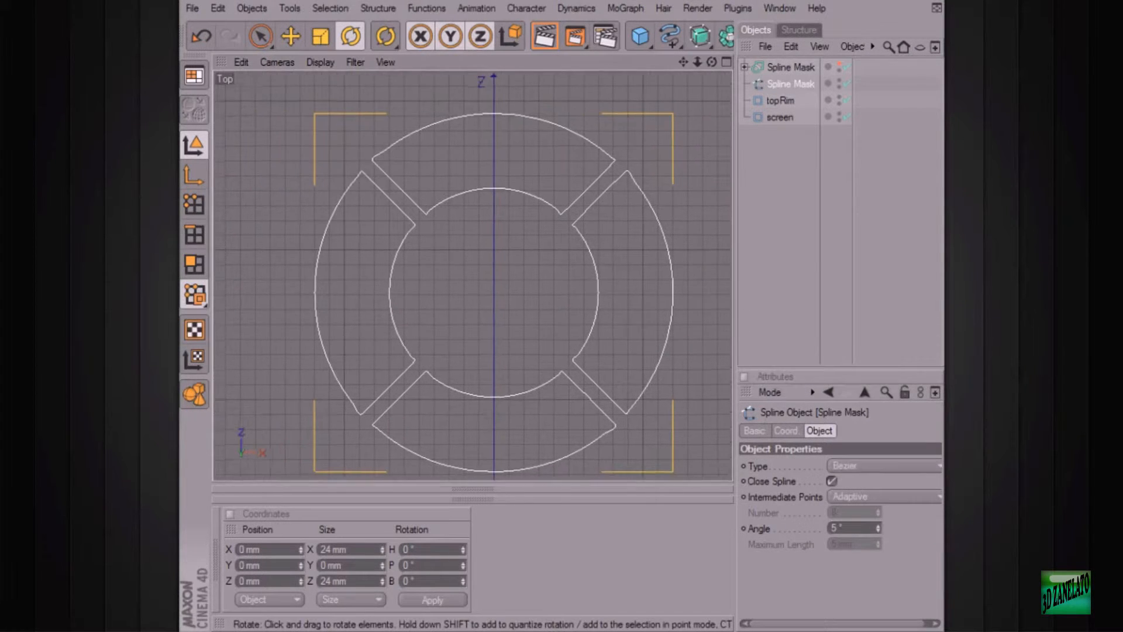
pyautogui.scroll(3, 560, 271)
pyautogui.click(193, 204)
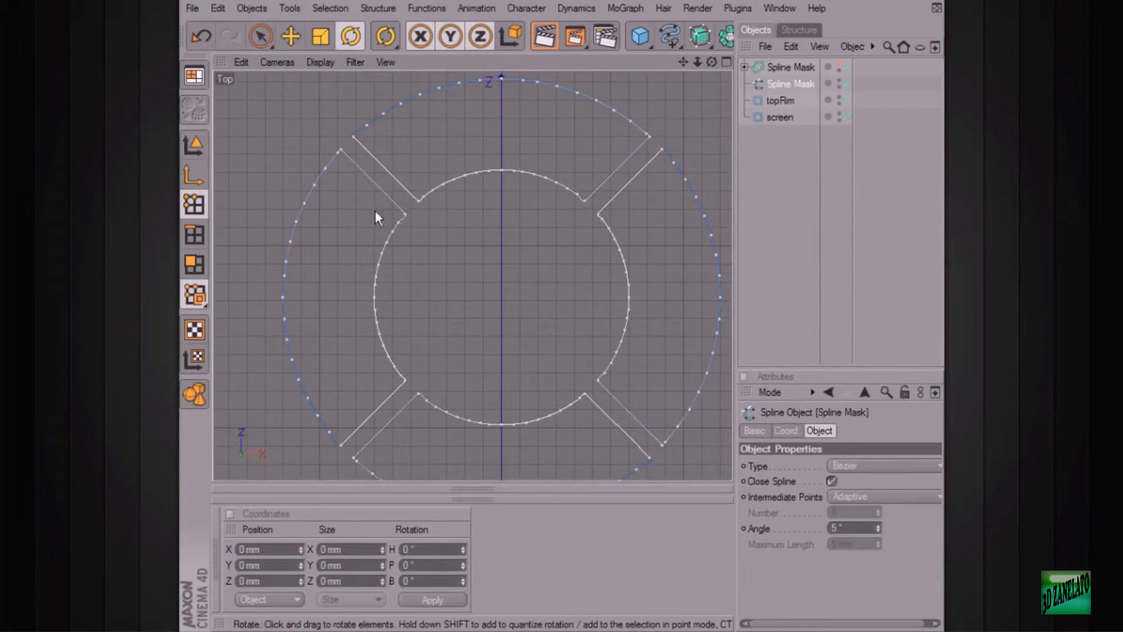
pyautogui.scroll(4, 442, 247)
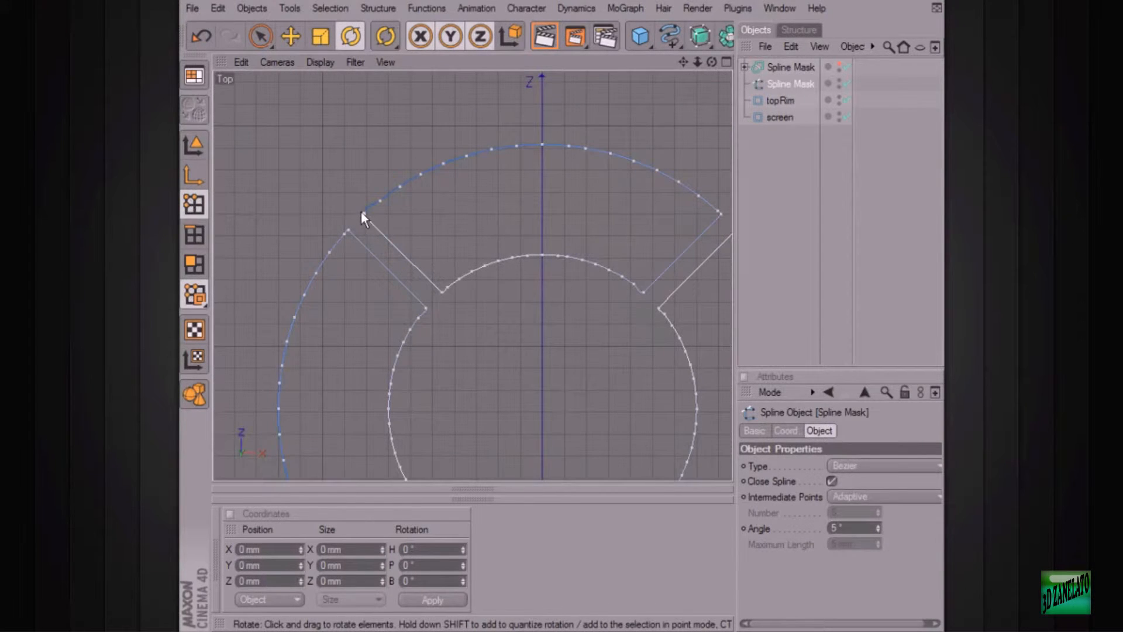
pyautogui.click(363, 211)
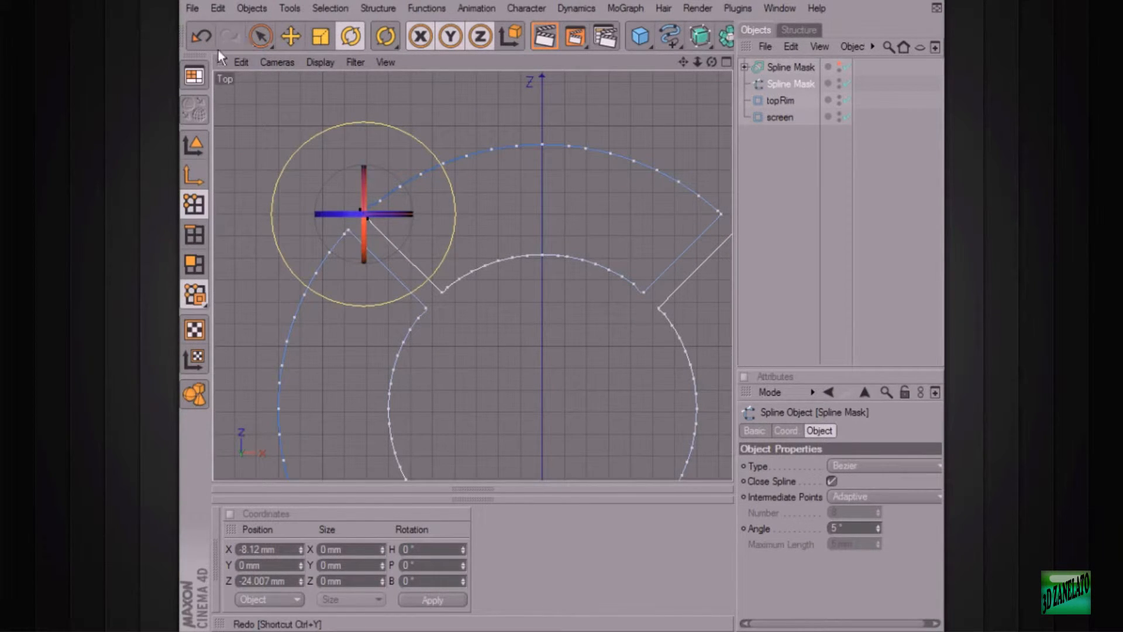
pyautogui.click(260, 37)
# Try selecting the segment corner points around the two upper gaps of the ring, then clear the selection.
pyautogui.click(353, 225)
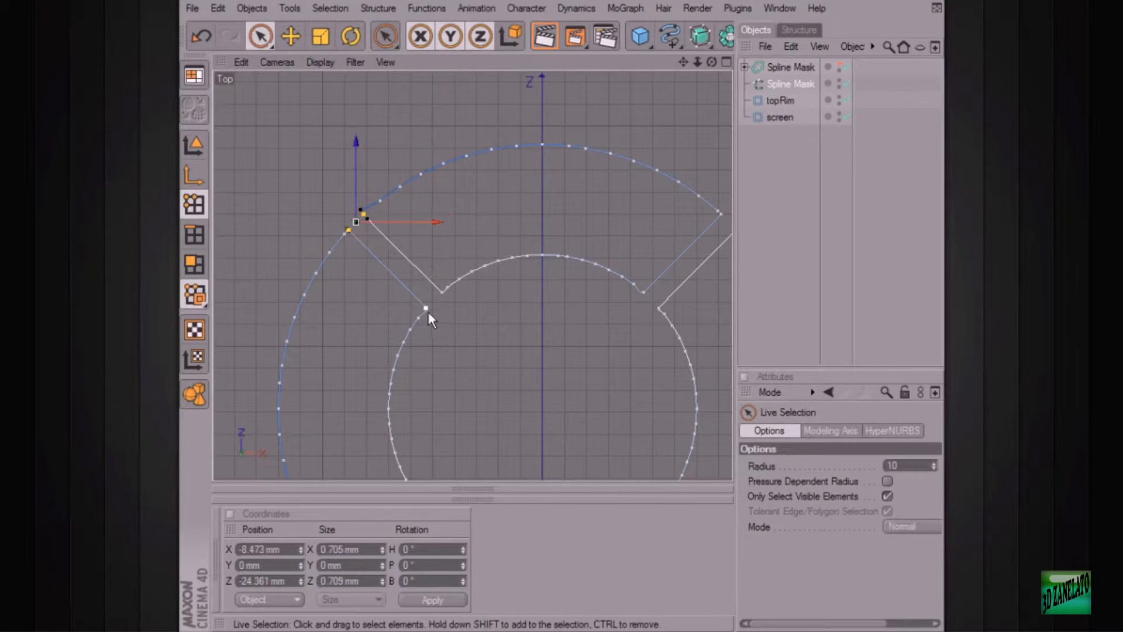
pyautogui.keyDown('shift'); pyautogui.click(427, 308); pyautogui.keyUp('shift')
pyautogui.keyDown('shift'); pyautogui.click(440, 294); pyautogui.keyUp('shift')
pyautogui.keyDown('alt'); pyautogui.moveTo(493, 311); pyautogui.dragTo(422, 304, button='middle'); pyautogui.keyUp('alt')
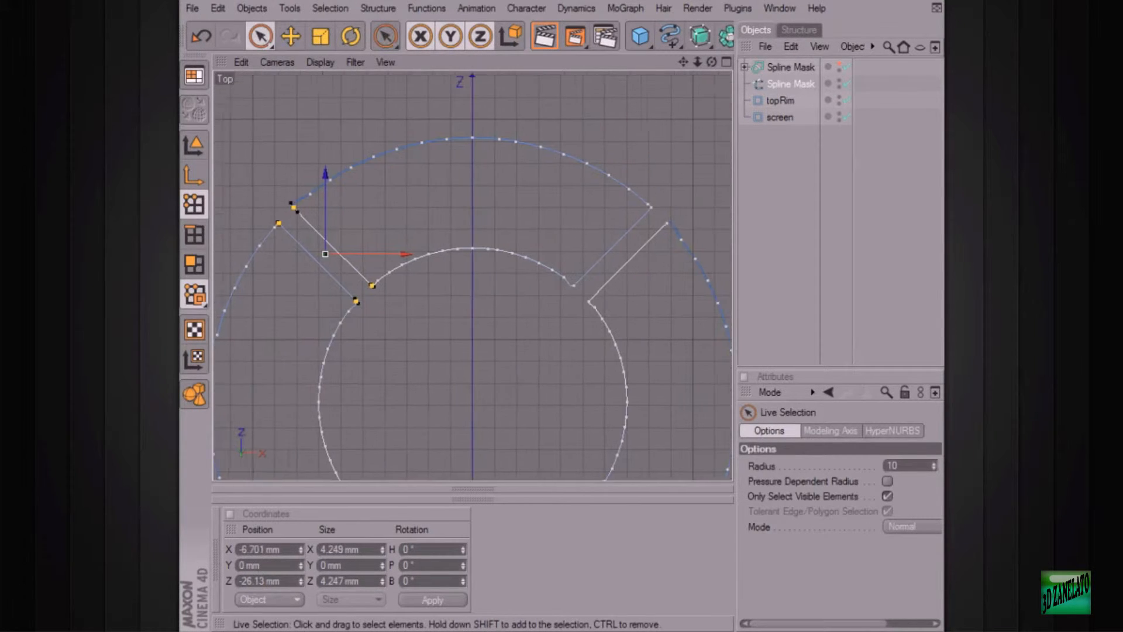
pyautogui.keyDown('shift'); pyautogui.click(570, 286); pyautogui.keyUp('shift')
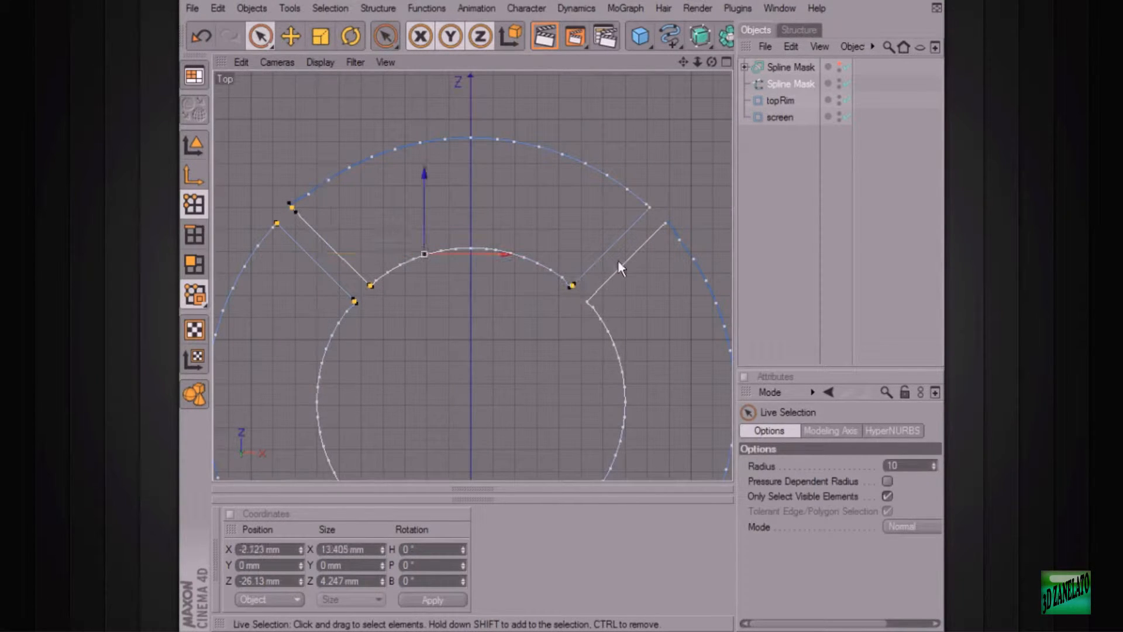
pyautogui.keyDown('shift'); pyautogui.click(651, 208); pyautogui.keyUp('shift')
pyautogui.scroll(4, 658, 228)
pyautogui.click(635, 187)
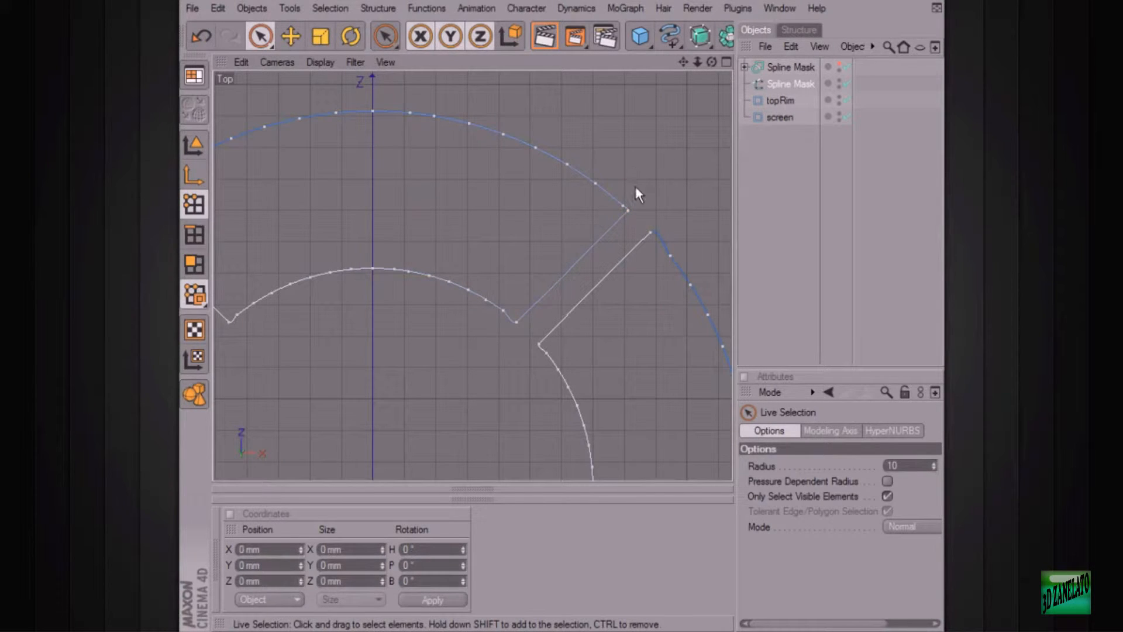
# Delete the redundant points next to the top segment's right outer corner and the left segment's upper outer corner.
pyautogui.click(624, 206)
pyautogui.press('Delete')
pyautogui.hotkey('ctrl', 'z')
pyautogui.keyDown('alt'); pyautogui.moveTo(652, 205); pyautogui.dragTo(959, 36, button='middle'); pyautogui.keyUp('alt')
pyautogui.keyDown('alt'); pyautogui.moveTo(722, 156); pyautogui.dragTo(730, 460, button='middle'); pyautogui.keyUp('alt')
pyautogui.scroll(3, 655, 188)
pyautogui.click(364, 302)
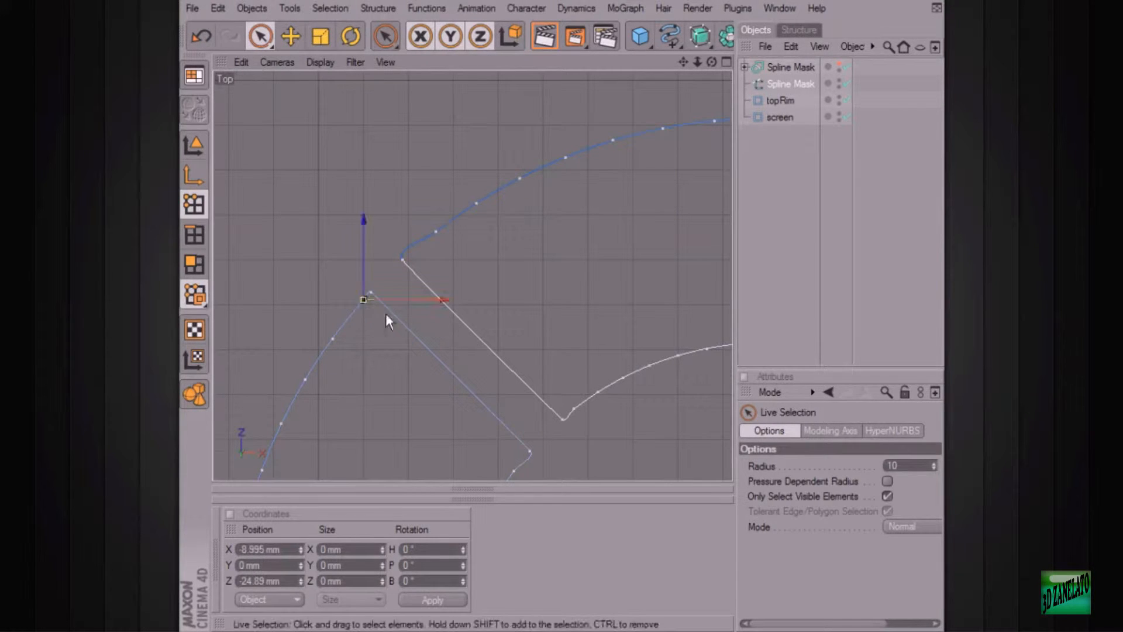
pyautogui.press('Delete')
# Delete the redundant points next to the bottom segment's left outer corner and the right segment's lower outer corner.
pyautogui.keyDown('alt'); pyautogui.moveTo(563, 246); pyautogui.dragTo(79, 269, button='middle'); pyautogui.keyUp('alt')
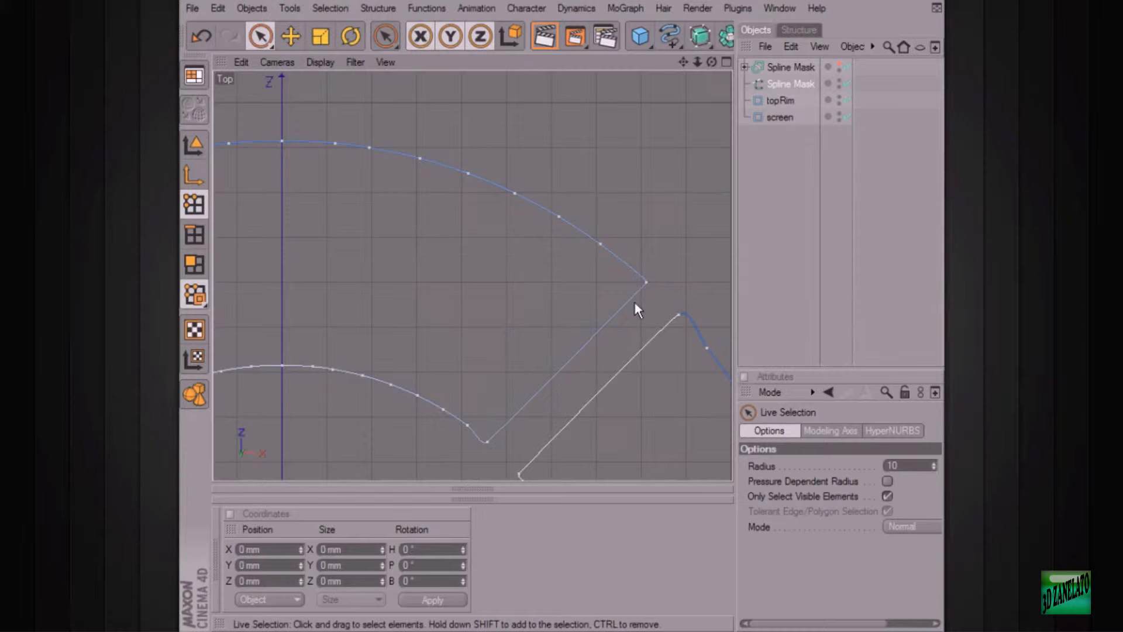
pyautogui.keyDown('alt'); pyautogui.moveTo(605, 333); pyautogui.dragTo(645, 154, button='middle'); pyautogui.keyUp('alt')
pyautogui.keyDown('alt'); pyautogui.moveTo(507, 328); pyautogui.dragTo(517, 245, button='middle'); pyautogui.keyUp('alt')
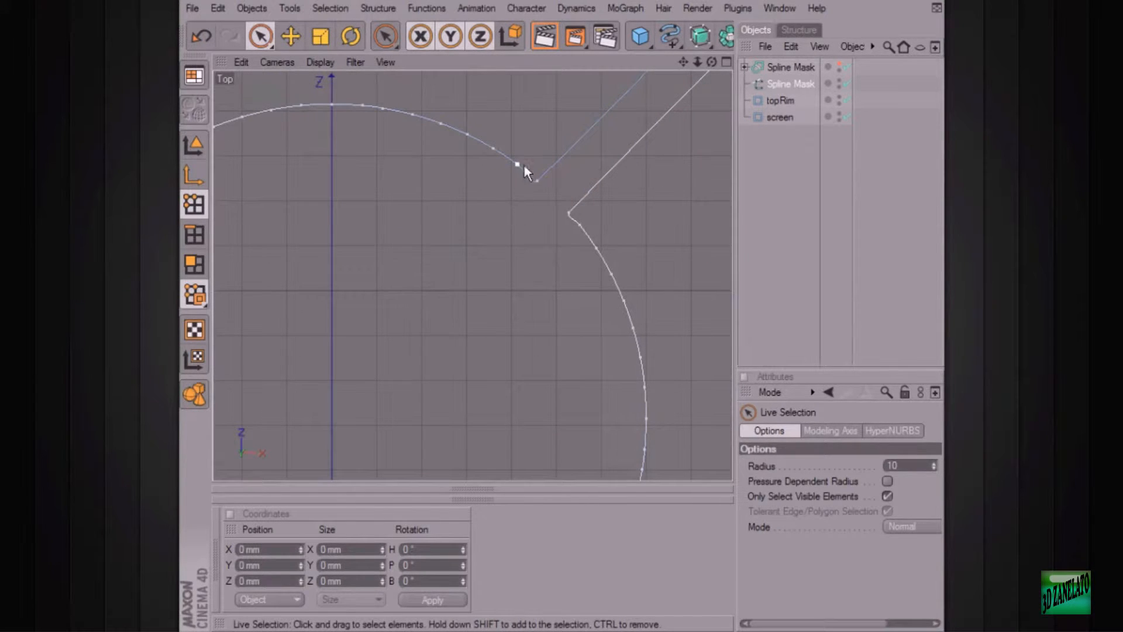
pyautogui.keyDown('alt'); pyautogui.moveTo(368, 301); pyautogui.dragTo(543, 66, button='middle'); pyautogui.keyUp('alt')
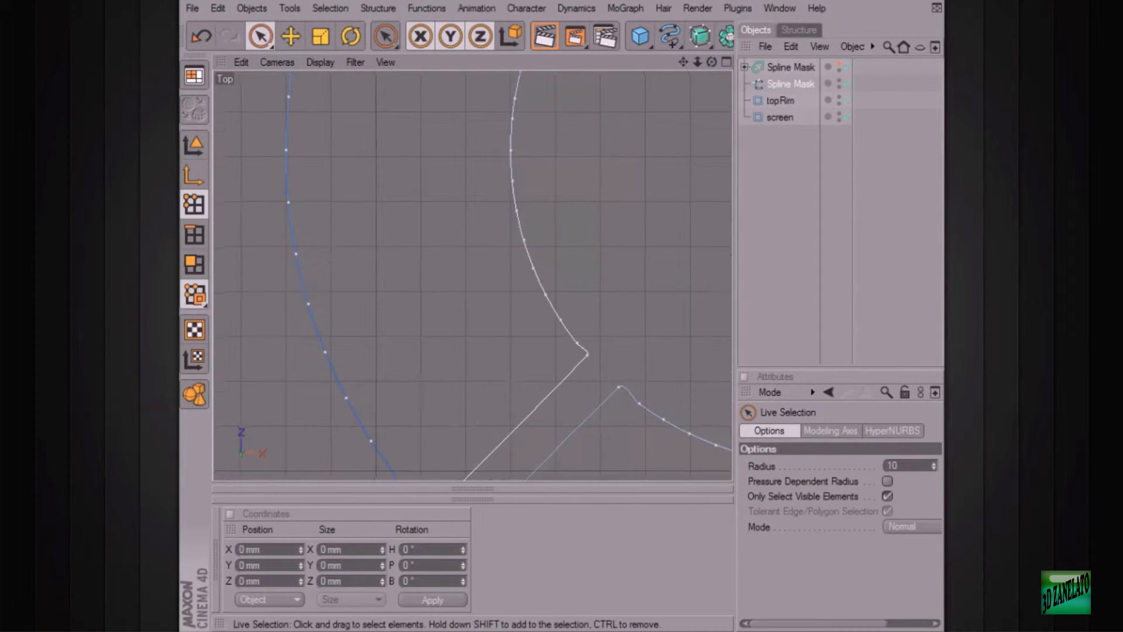
pyautogui.keyDown('alt'); pyautogui.moveTo(460, 477); pyautogui.dragTo(452, 391, button='middle'); pyautogui.keyUp('alt')
pyautogui.keyDown('alt'); pyautogui.moveTo(501, 467); pyautogui.dragTo(469, 429, button='middle'); pyautogui.keyUp('alt')
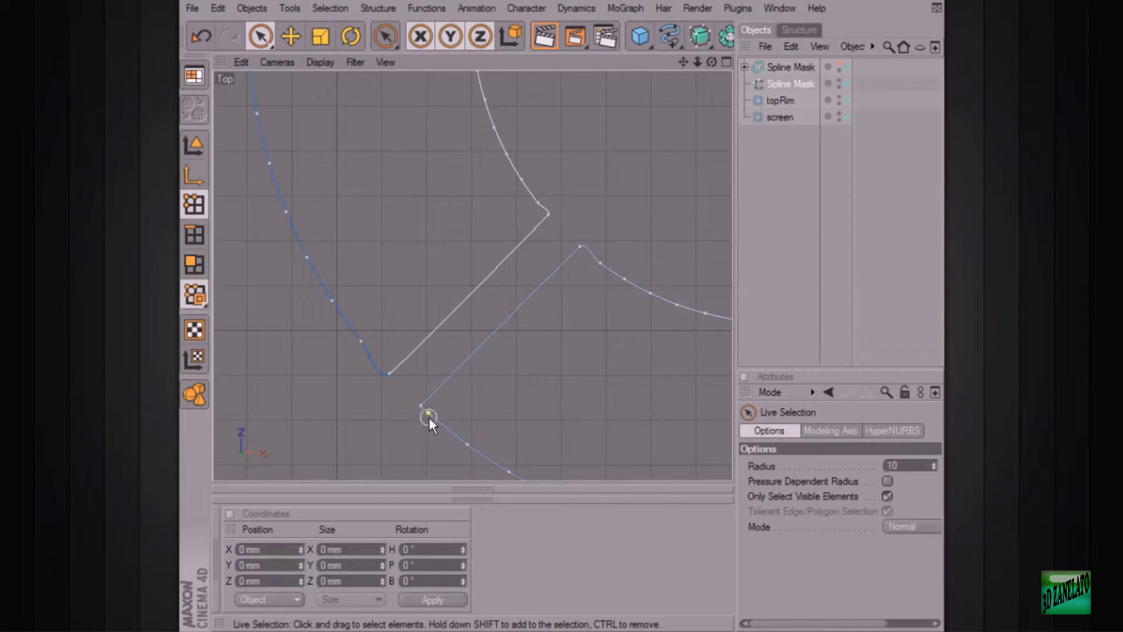
pyautogui.keyDown('alt'); pyautogui.moveTo(673, 391); pyautogui.dragTo(477, 407, button='middle'); pyautogui.keyUp('alt')
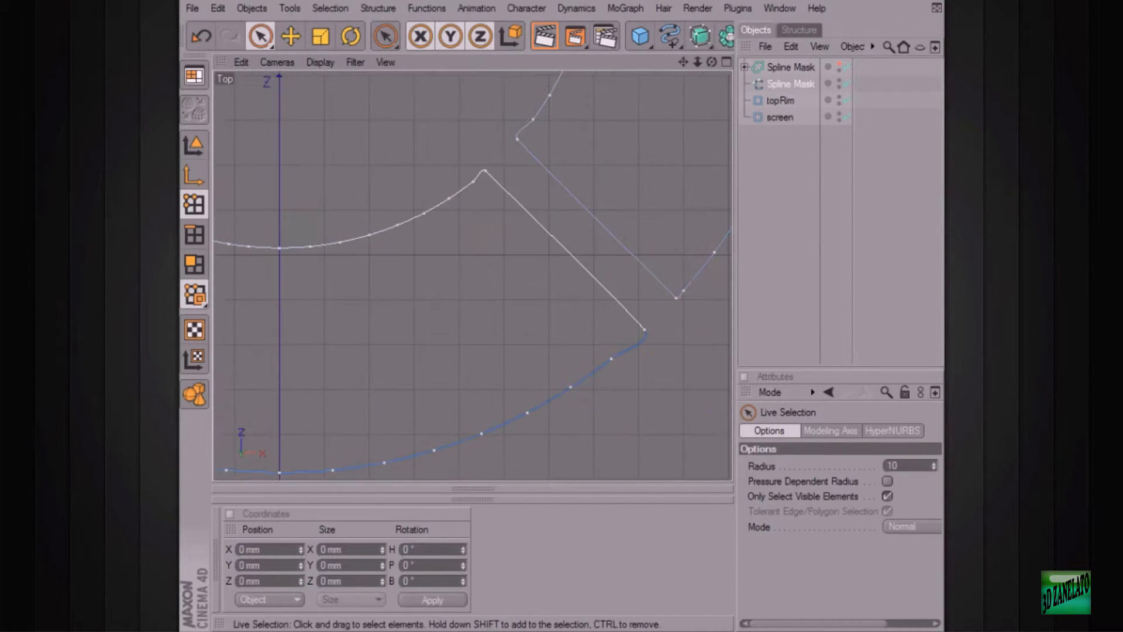
pyautogui.keyDown('alt'); pyautogui.moveTo(627, 317); pyautogui.dragTo(598, 382, button='middle'); pyautogui.keyUp('alt')
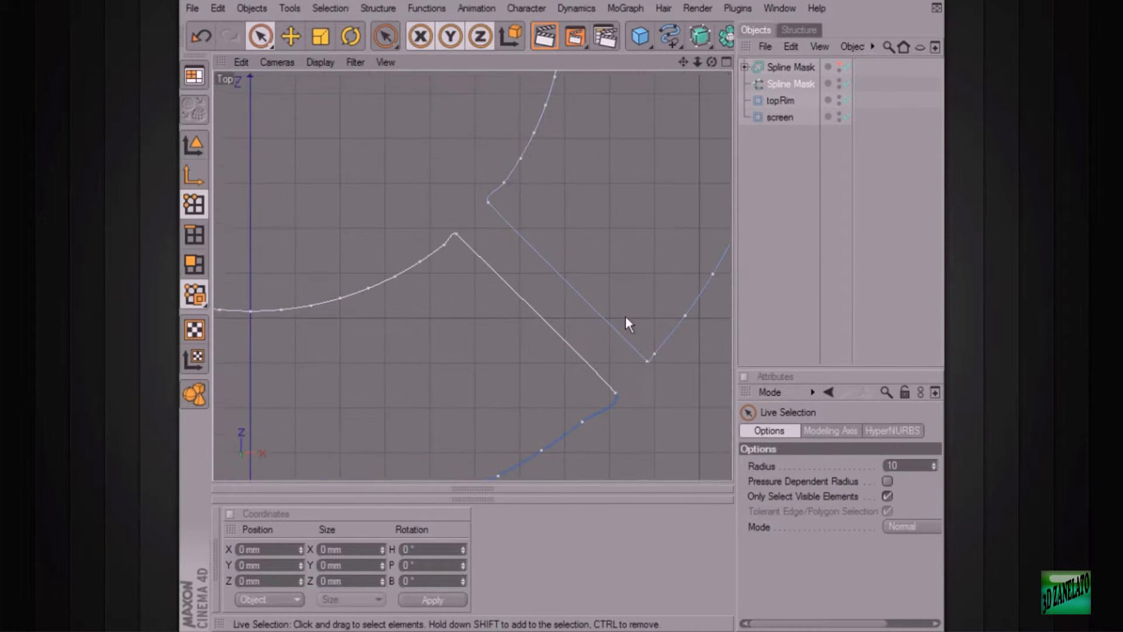
pyautogui.click(656, 353)
pyautogui.press('Delete')
# Select the four segment corner points around the ring's upper-right gap.
pyautogui.keyDown('alt'); pyautogui.moveTo(654, 279); pyautogui.dragTo(490, 466, button='middle'); pyautogui.keyUp('alt')
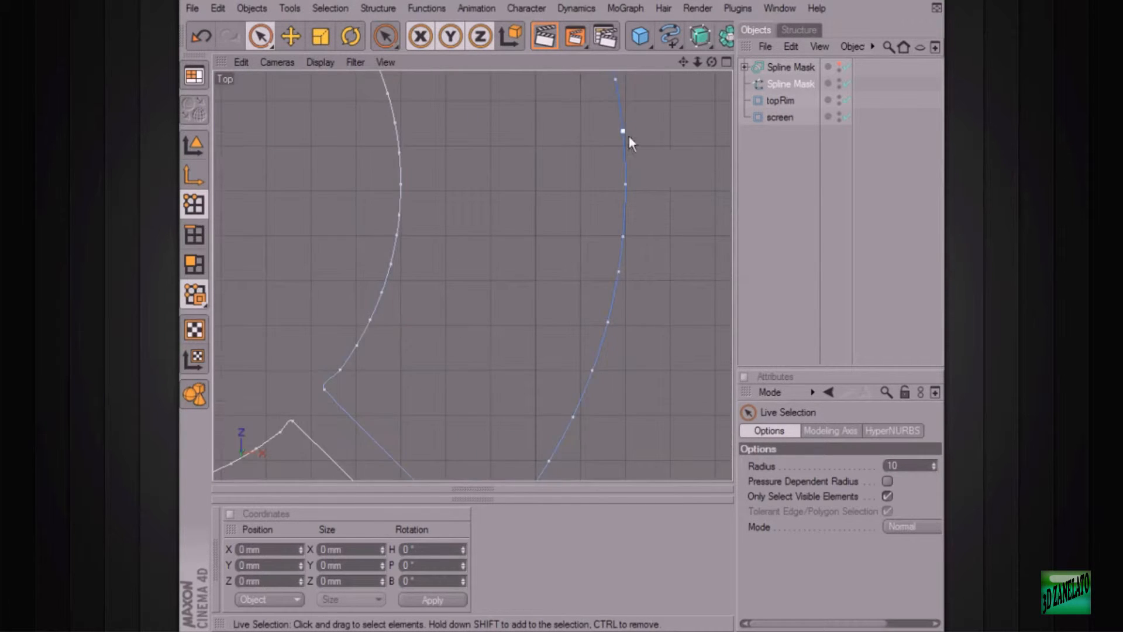
pyautogui.keyDown('alt'); pyautogui.moveTo(630, 141); pyautogui.dragTo(622, 84, button='middle'); pyautogui.keyUp('alt')
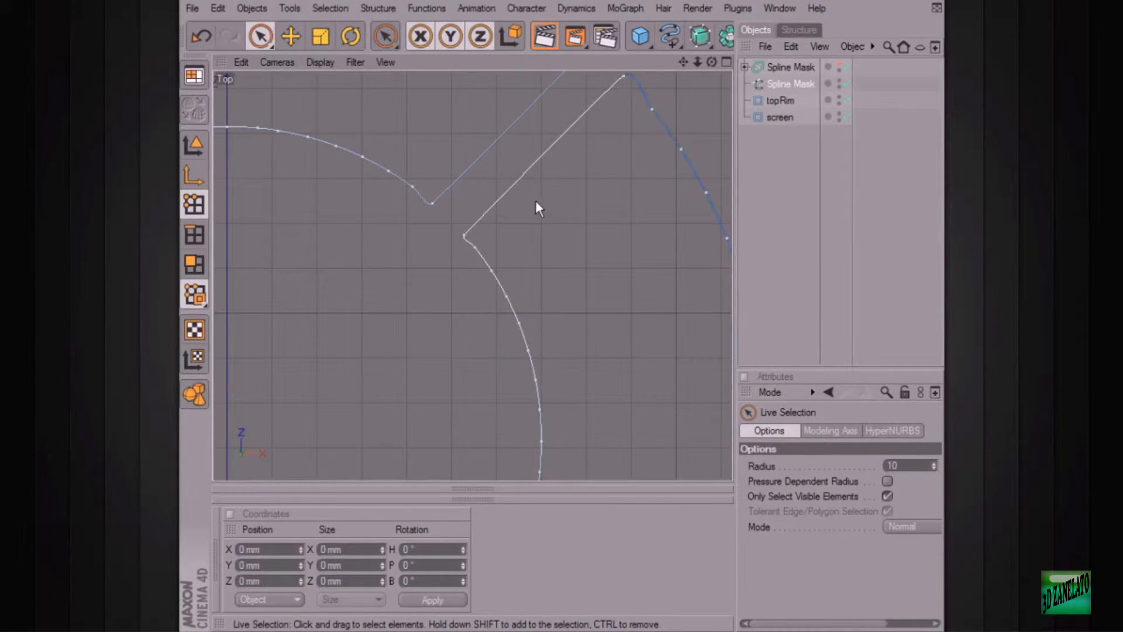
pyautogui.keyDown('alt'); pyautogui.moveTo(608, 151); pyautogui.dragTo(615, 209, button='middle'); pyautogui.keyUp('alt')
pyautogui.scroll(-3, 615, 209)
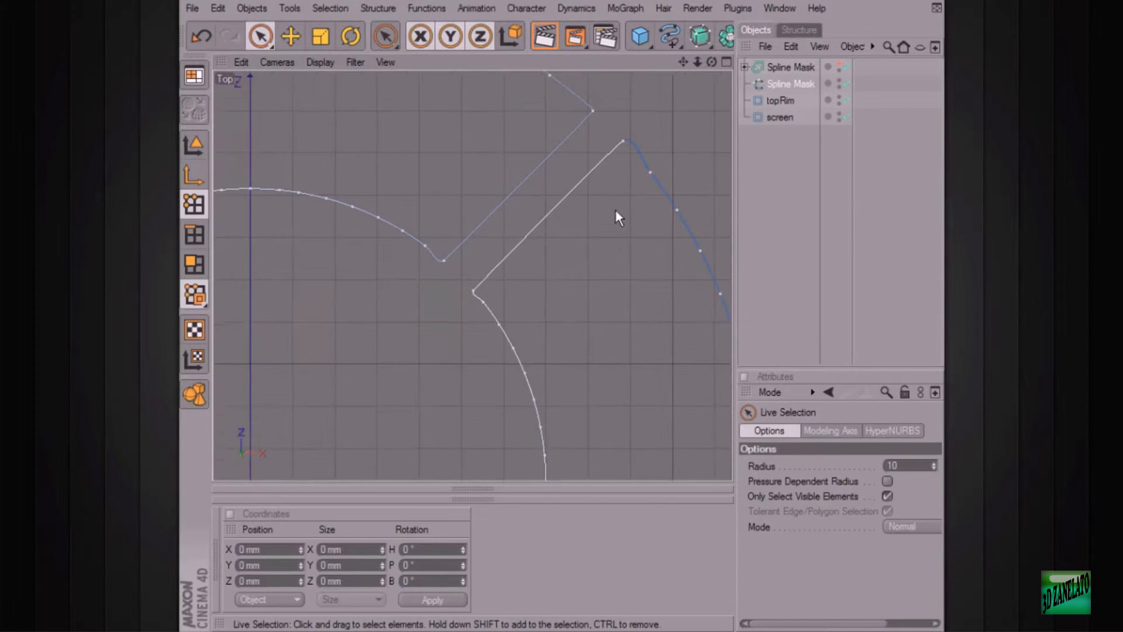
pyautogui.click(615, 151)
pyautogui.keyDown('shift'); pyautogui.click(586, 122); pyautogui.keyUp('shift')
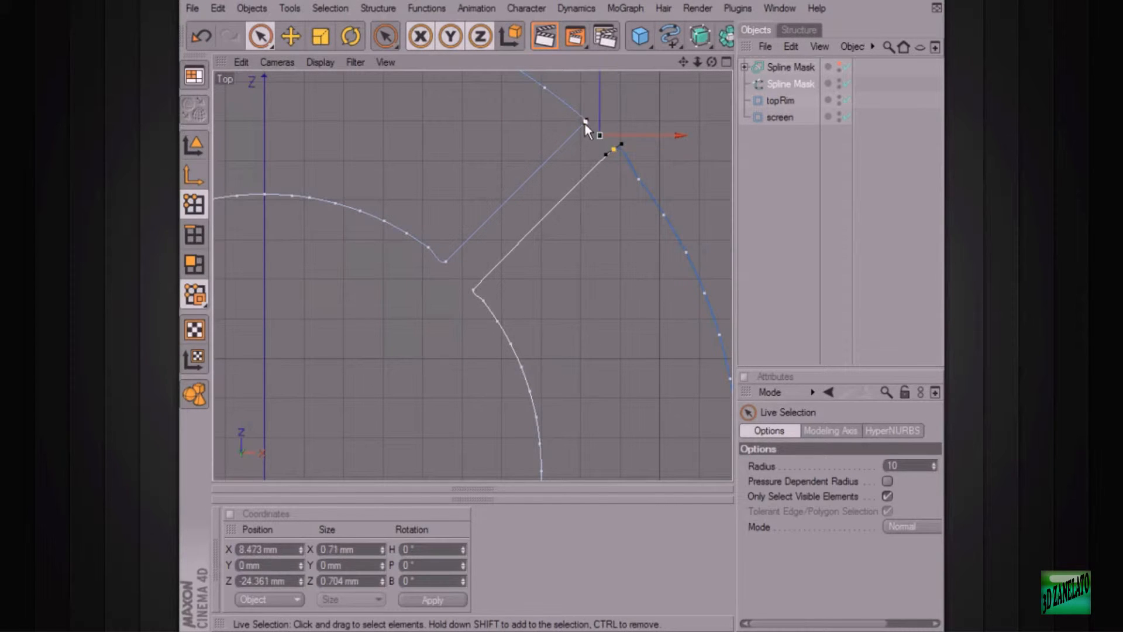
pyautogui.keyDown('shift'); pyautogui.click(447, 261); pyautogui.keyUp('shift')
pyautogui.keyDown('shift'); pyautogui.click(472, 291); pyautogui.keyUp('shift')
# Add the segment corner points around the ring's lower-right gap to the selection.
pyautogui.keyDown('alt'); pyautogui.moveTo(609, 414); pyautogui.dragTo(485, 363, button='middle'); pyautogui.keyUp('alt')
pyautogui.keyDown('shift'); pyautogui.click(576, 447); pyautogui.keyUp('shift')
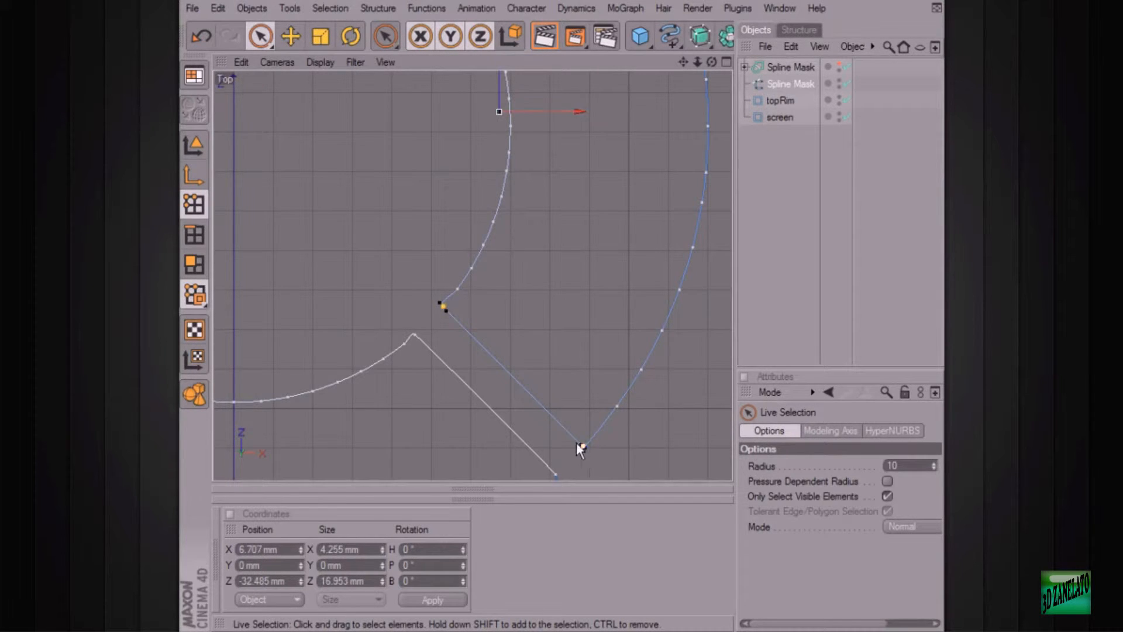
pyautogui.keyDown('alt'); pyautogui.moveTo(577, 443); pyautogui.dragTo(622, 295, button='middle'); pyautogui.keyUp('alt')
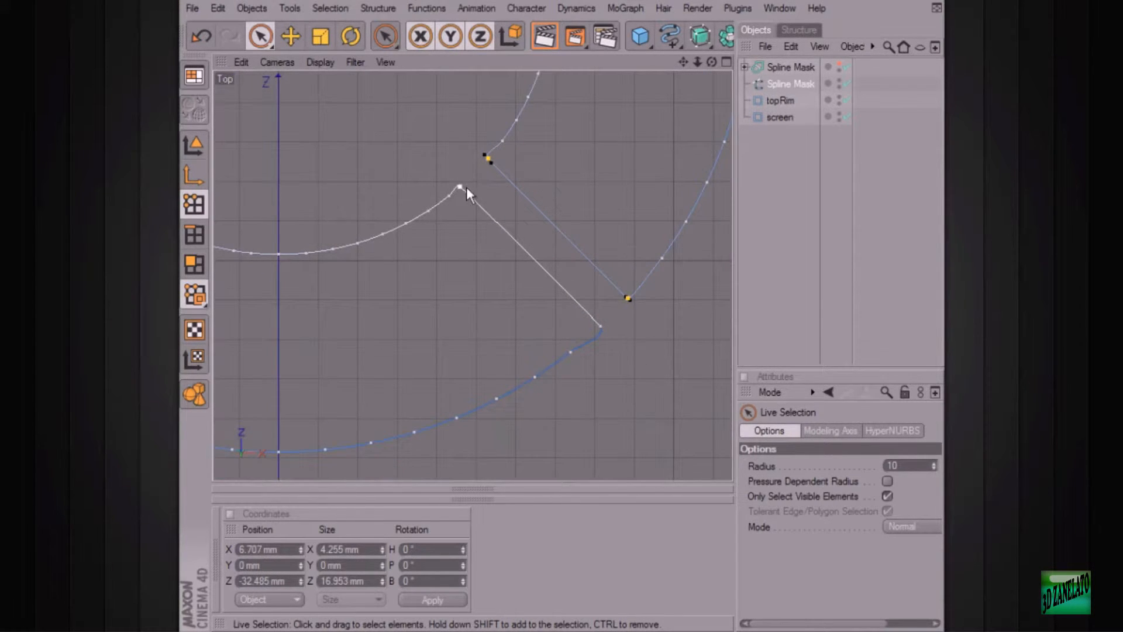
pyautogui.keyDown('shift'); pyautogui.click(604, 331); pyautogui.keyUp('shift')
# Add the segment corner points around the ring's lower-left and upper-left gaps to the selection.
pyautogui.keyDown('alt'); pyautogui.moveTo(465, 332); pyautogui.dragTo(847, 309, button='middle'); pyautogui.keyUp('alt')
pyautogui.keyDown('shift'); pyautogui.click(344, 300); pyautogui.keyUp('shift')
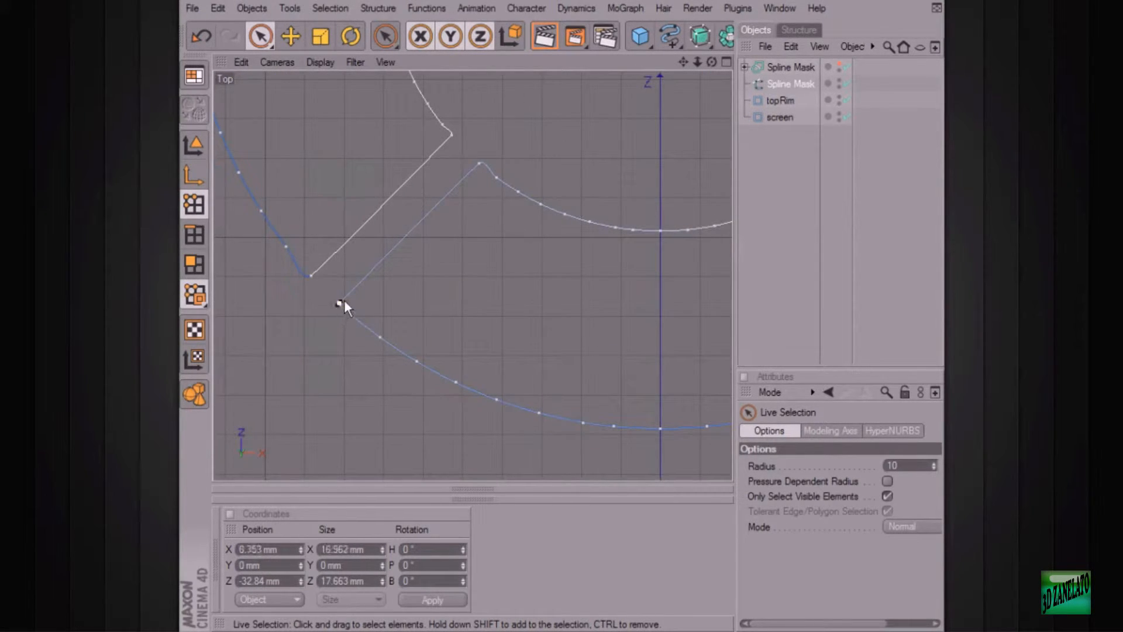
pyautogui.keyDown('shift'); pyautogui.click(310, 274); pyautogui.keyUp('shift')
pyautogui.keyDown('alt'); pyautogui.moveTo(374, 152); pyautogui.dragTo(486, 631, button='middle'); pyautogui.keyUp('alt')
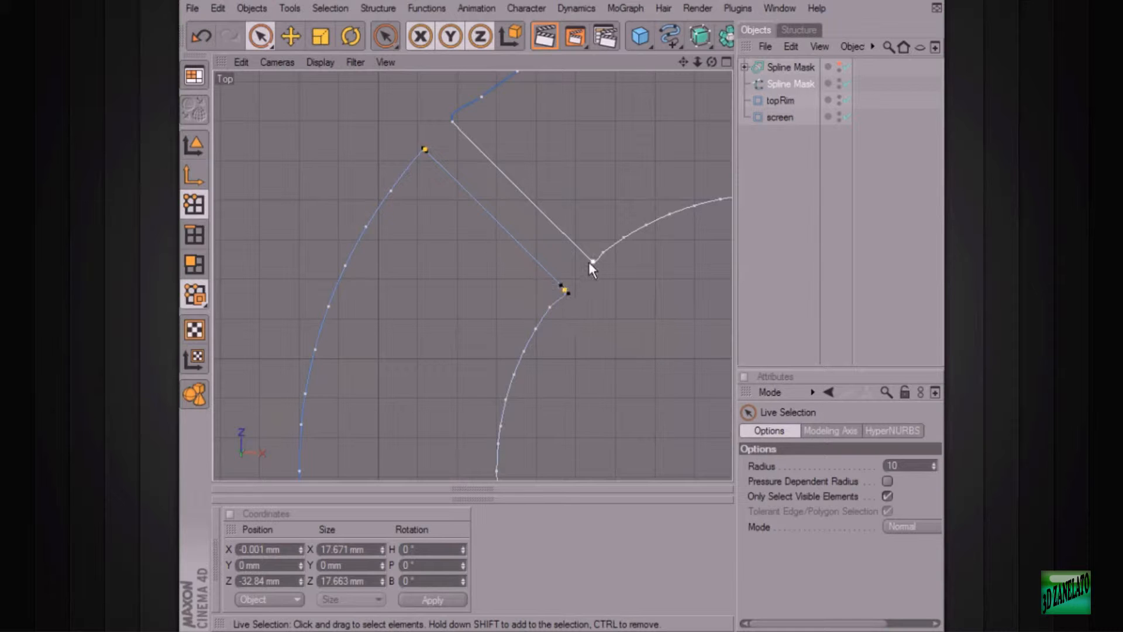
pyautogui.keyDown('shift'); pyautogui.click(454, 122); pyautogui.keyUp('shift')
# Apply Hard Interpolation to all the selected segment corner points.
pyautogui.keyDown('alt'); pyautogui.moveTo(454, 122); pyautogui.dragTo(0, 168, button='middle'); pyautogui.keyUp('alt')
pyautogui.keyDown('alt'); pyautogui.moveTo(589, 201); pyautogui.dragTo(949, 40, button='middle'); pyautogui.keyUp('alt')
pyautogui.scroll(-10, 590, 201)
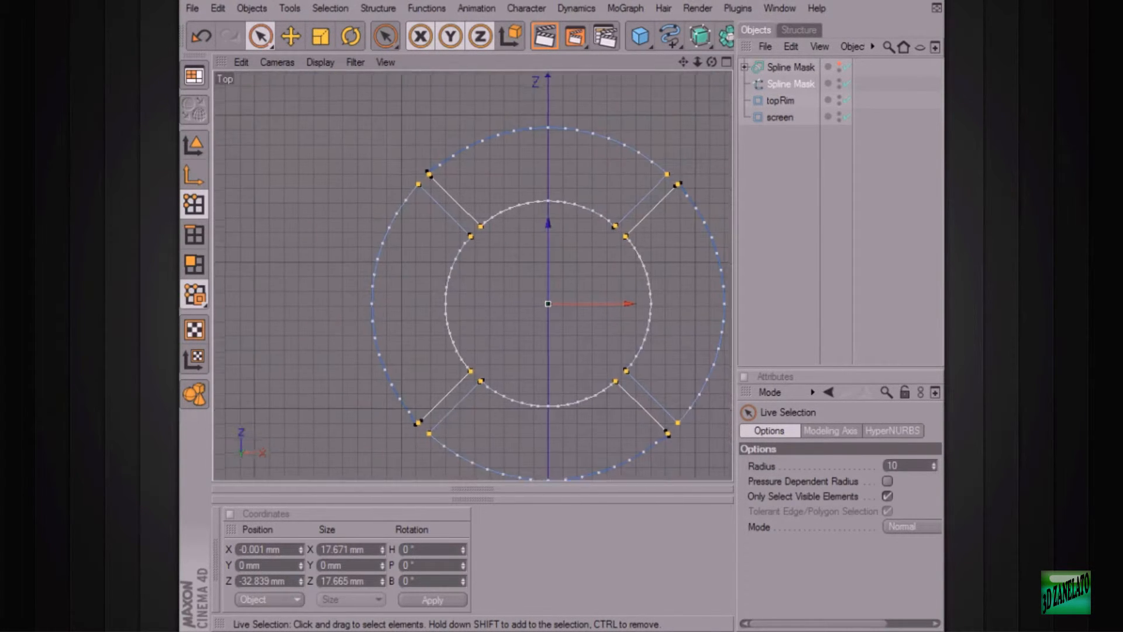
pyautogui.keyDown('alt'); pyautogui.moveTo(682, 296); pyautogui.dragTo(596, 254, button='middle'); pyautogui.keyUp('alt')
pyautogui.rightClick(546, 208)
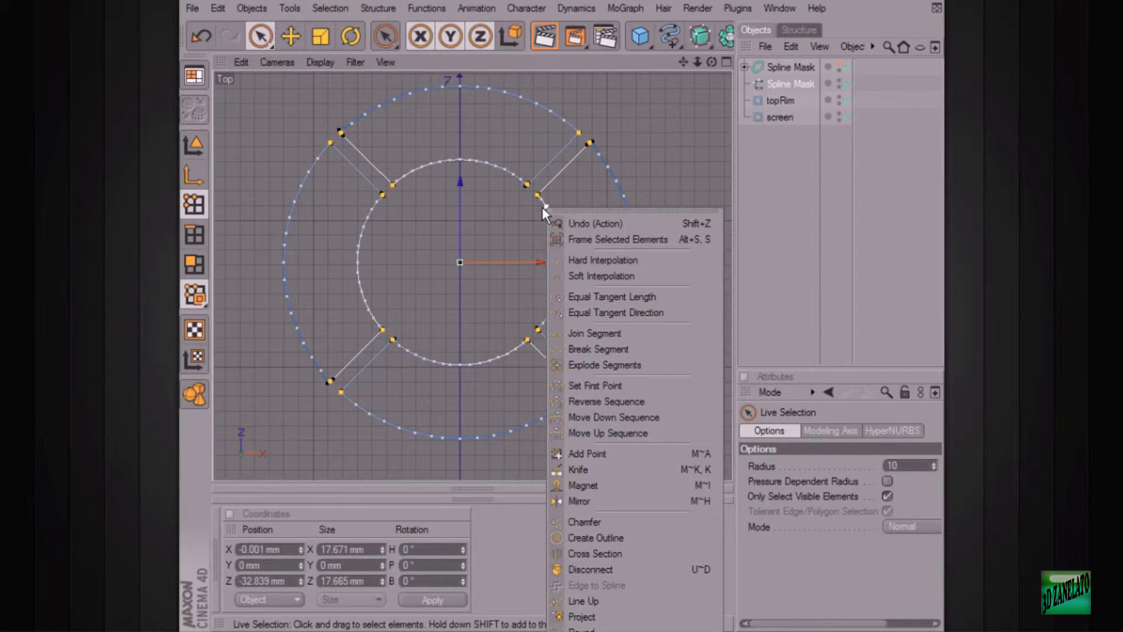
pyautogui.click(590, 261)
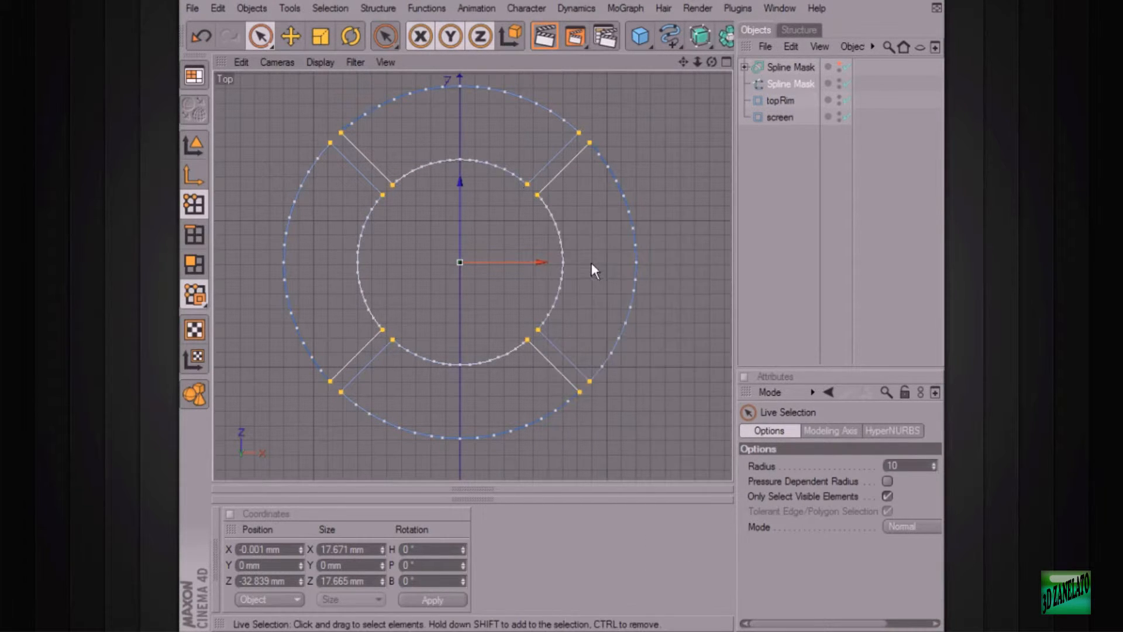
# Chamfer the selected segment corners with a radius of about 0.24 mm and clear the point selection.
pyautogui.keyDown('alt'); pyautogui.moveTo(549, 193); pyautogui.dragTo(535, 234, button='middle'); pyautogui.keyUp('alt')
pyautogui.scroll(3, 557, 237)
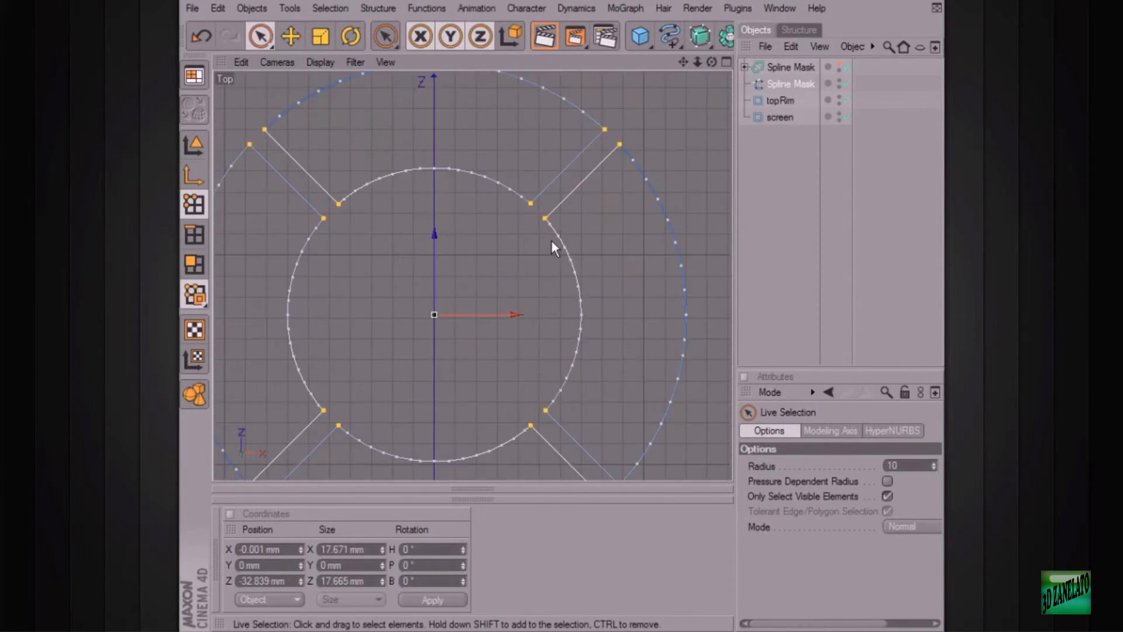
pyautogui.scroll(3, 550, 239)
pyautogui.keyDown('alt'); pyautogui.moveTo(679, 146); pyautogui.dragTo(609, 201, button='middle'); pyautogui.keyUp('alt')
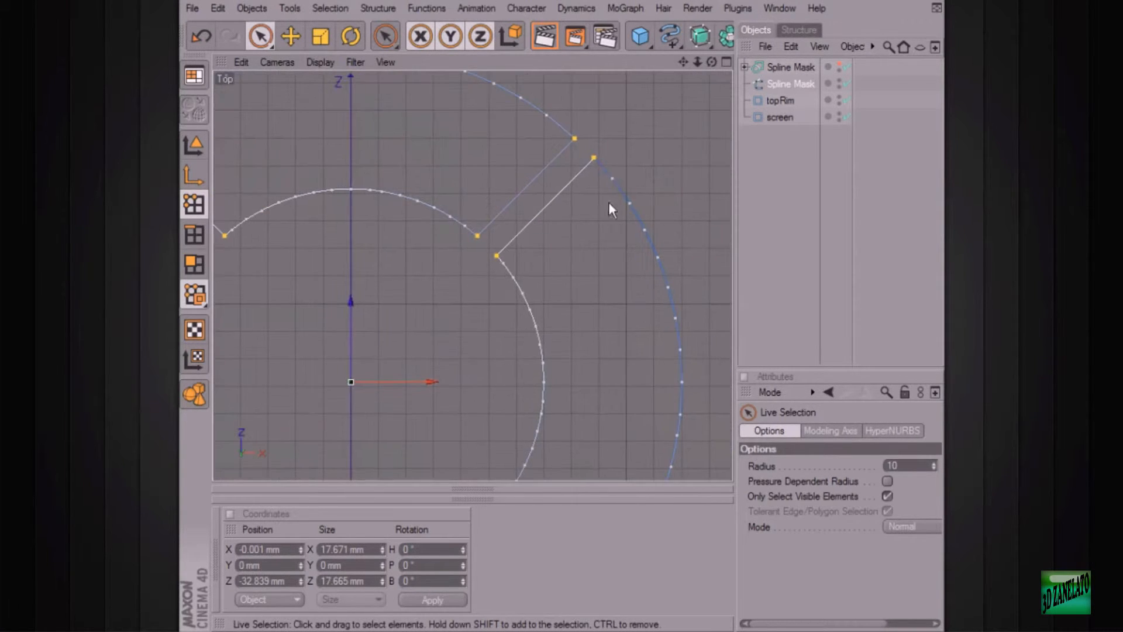
pyautogui.keyDown('alt'); pyautogui.moveTo(552, 271); pyautogui.dragTo(564, 241, button='middle'); pyautogui.keyUp('alt')
pyautogui.scroll(4, 564, 241)
pyautogui.rightClick(416, 232)
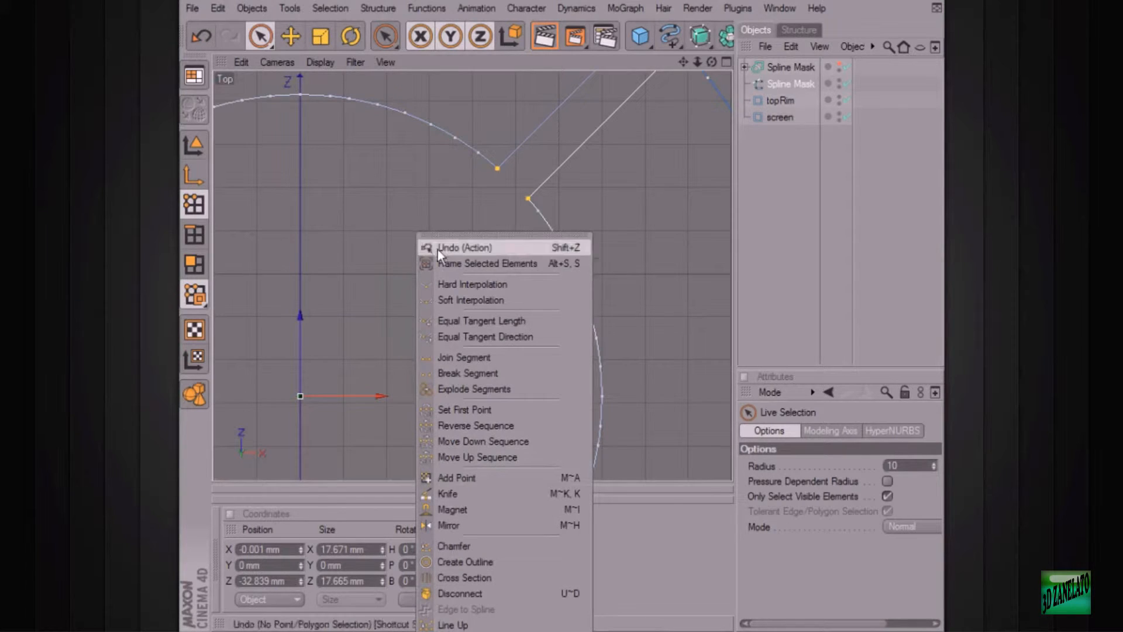
pyautogui.click(455, 544)
pyautogui.keyDown('alt'); pyautogui.moveTo(552, 250); pyautogui.dragTo(489, 313, button='middle'); pyautogui.keyUp('alt')
pyautogui.scroll(3, 485, 290)
pyautogui.moveTo(413, 291); pyautogui.dragTo(431, 292)
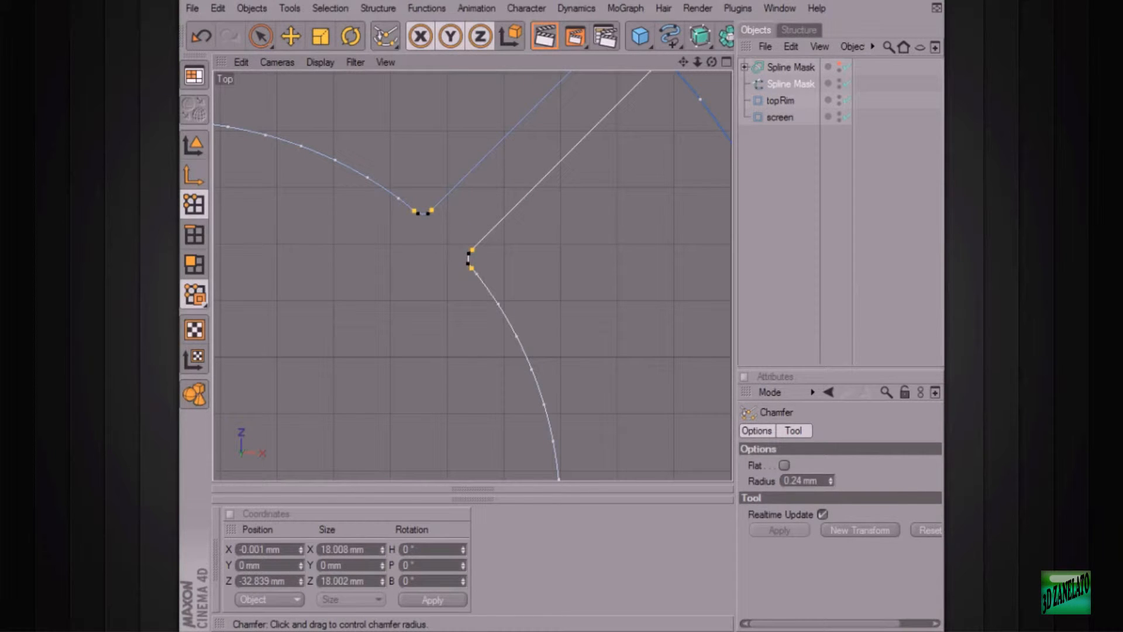
pyautogui.press('space')
pyautogui.click(364, 265)
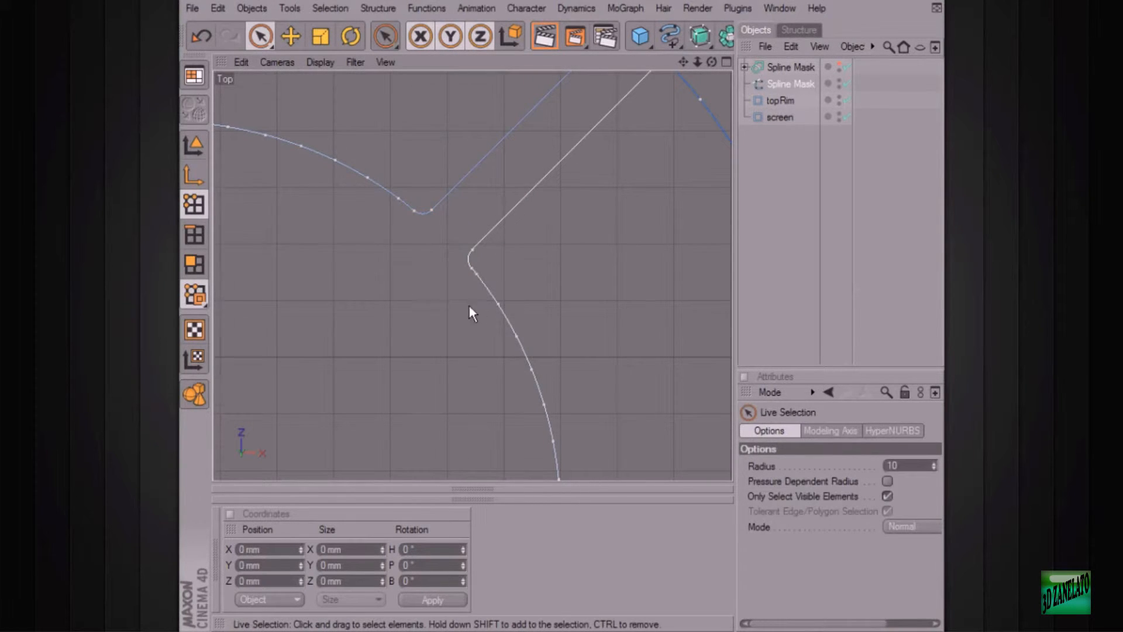
# Examine the rounded corners on all four segments of the ring.
pyautogui.scroll(-3, 479, 309)
pyautogui.scroll(-8, 583, 155)
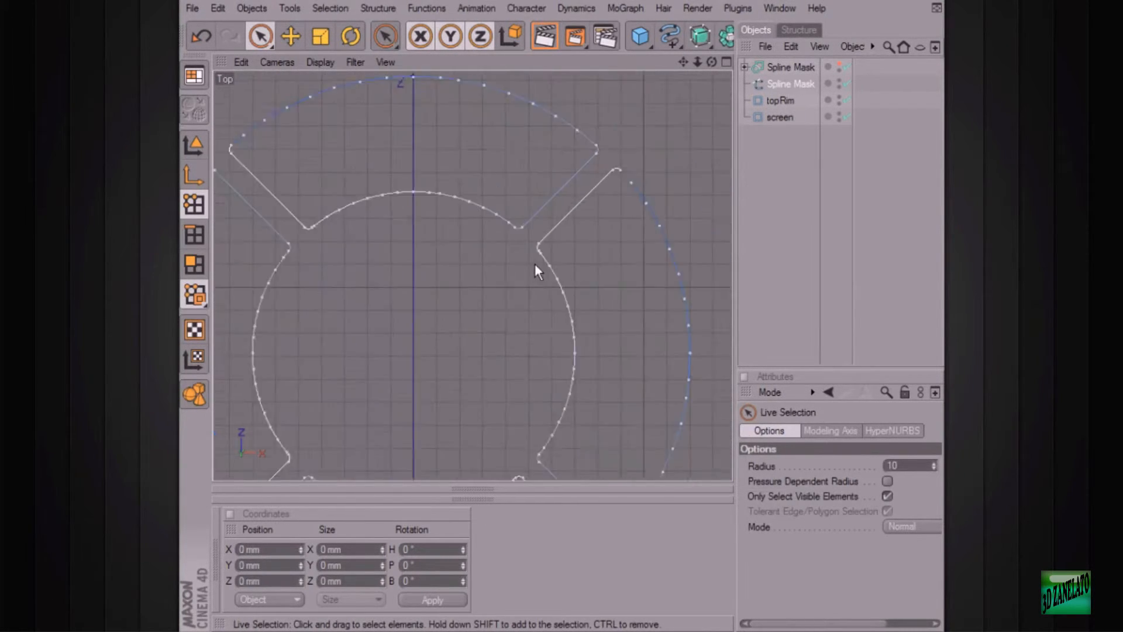
pyautogui.scroll(-3, 452, 328)
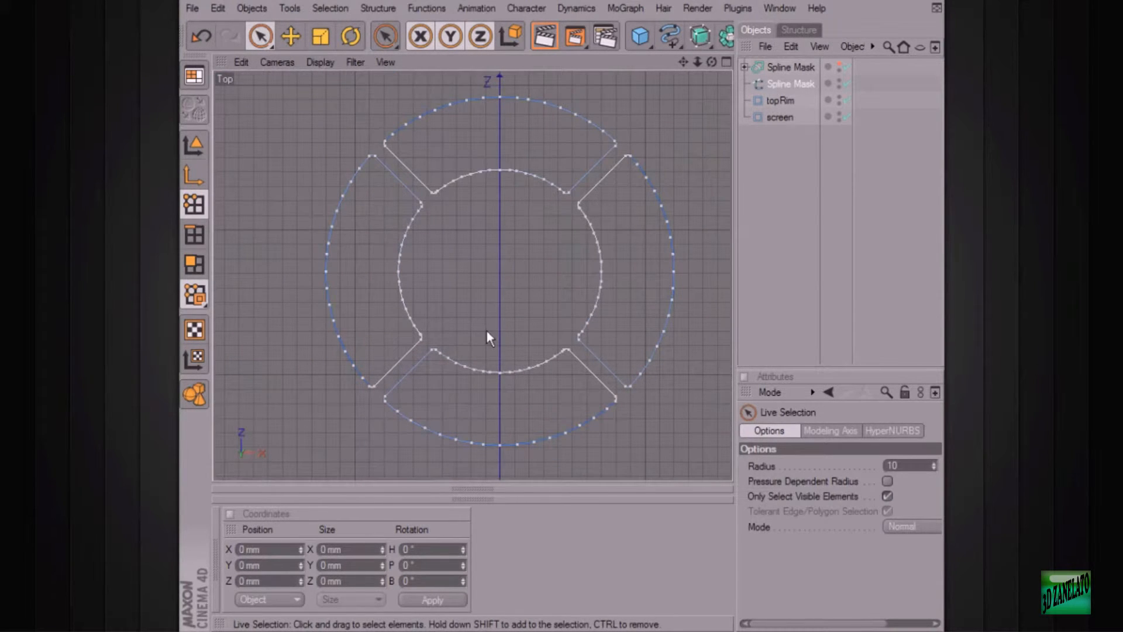
pyautogui.keyDown('alt'); pyautogui.moveTo(546, 247); pyautogui.dragTo(475, 254, button='middle'); pyautogui.keyUp('alt')
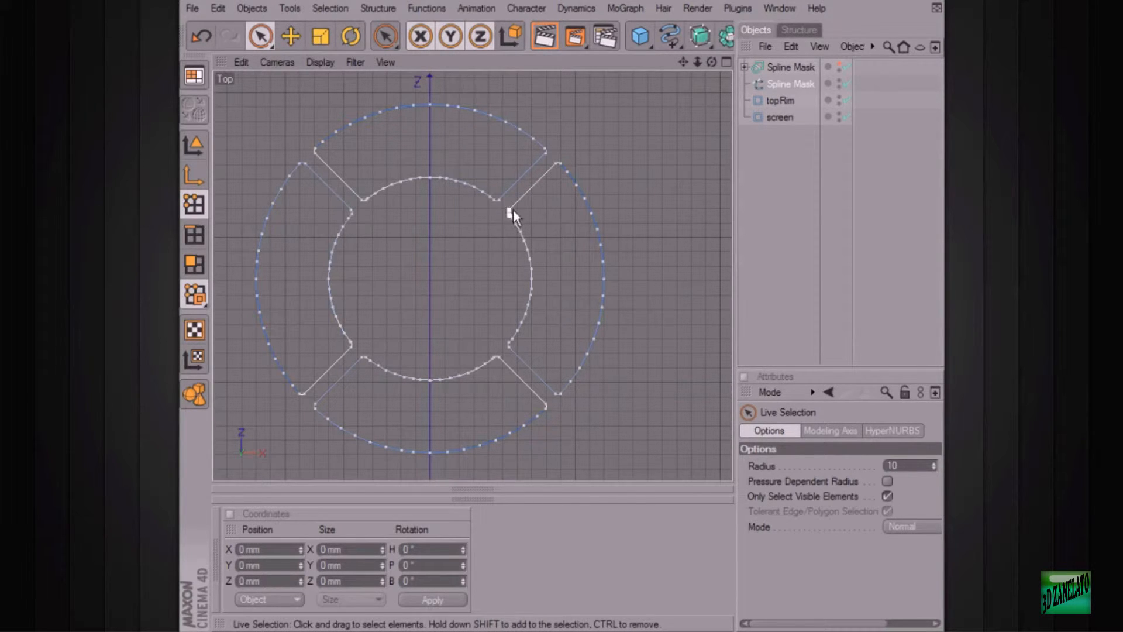
pyautogui.keyDown('alt'); pyautogui.moveTo(530, 115); pyautogui.dragTo(546, 203, button='middle'); pyautogui.keyUp('alt')
pyautogui.keyDown('alt'); pyautogui.moveTo(546, 204); pyautogui.dragTo(510, 222, button='right'); pyautogui.keyUp('alt')
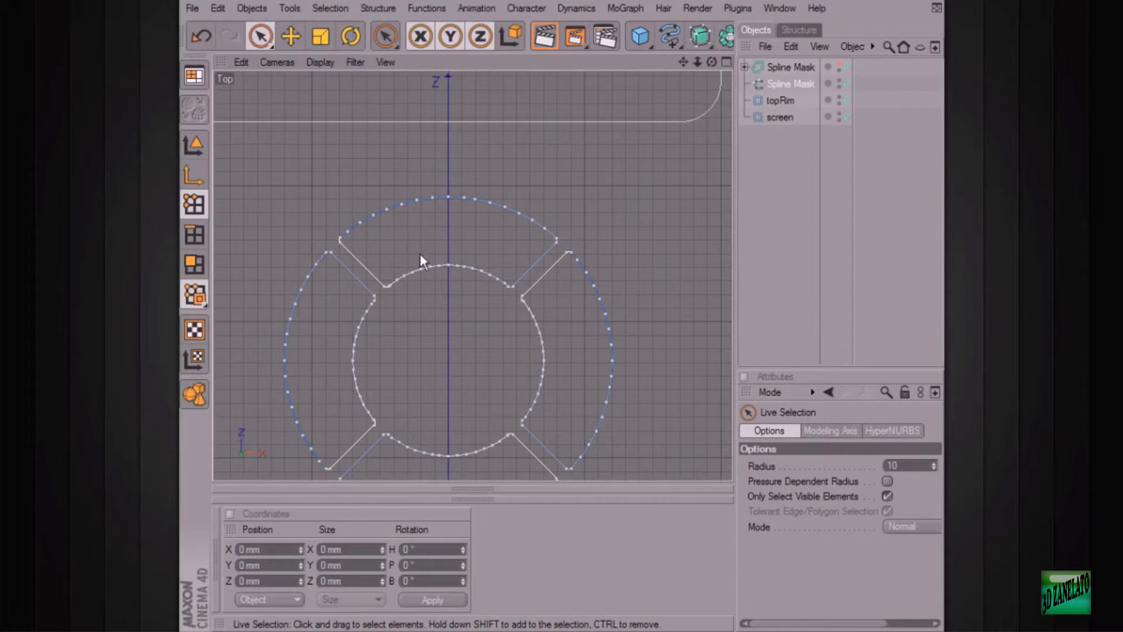
pyautogui.keyDown('alt'); pyautogui.moveTo(419, 255); pyautogui.dragTo(463, 261, button='middle'); pyautogui.keyUp('alt')
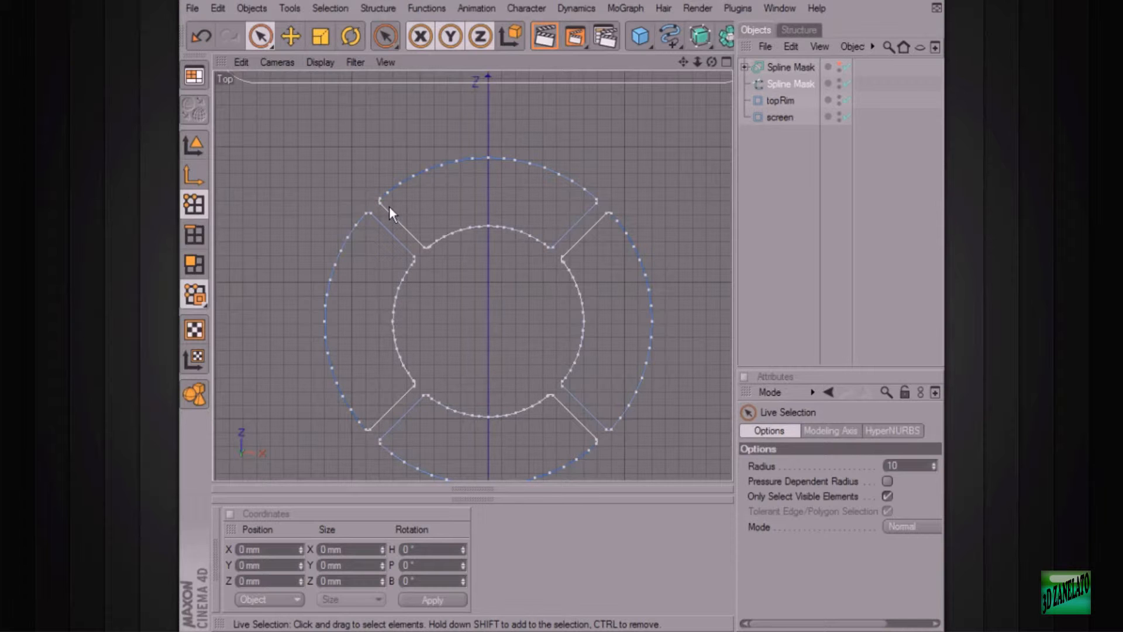
pyautogui.keyDown('alt'); pyautogui.moveTo(513, 229); pyautogui.dragTo(454, 210, button='middle'); pyautogui.keyUp('alt')
pyautogui.scroll(-2, 532, 252)
pyautogui.keyDown('alt'); pyautogui.moveTo(531, 341); pyautogui.dragTo(542, 309, button='middle'); pyautogui.keyUp('alt')
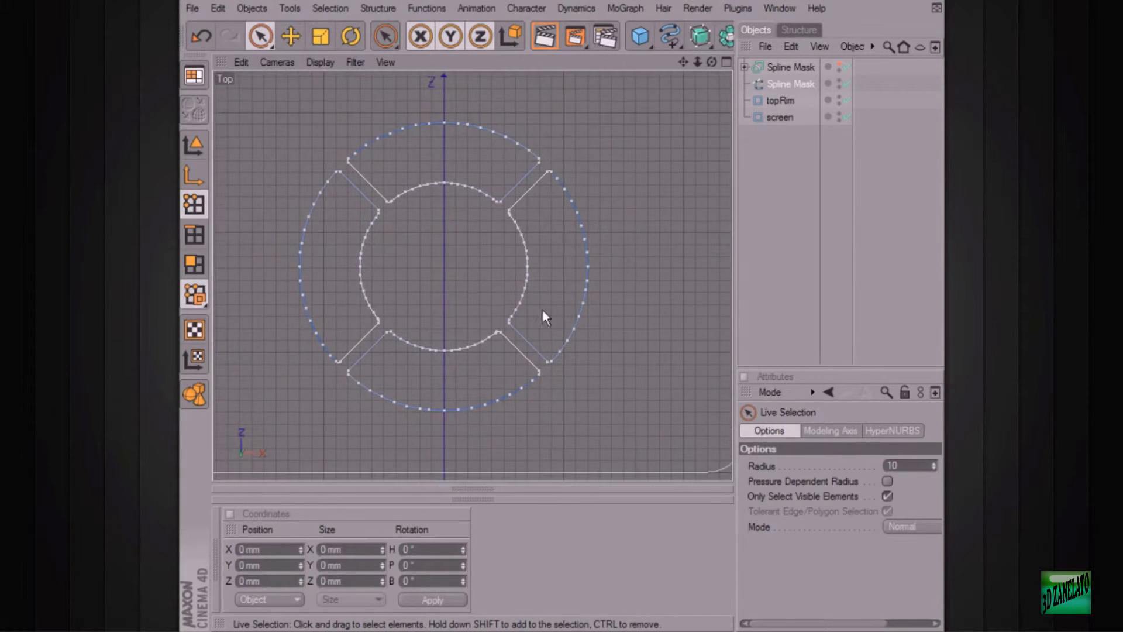
# Try a thin freehand outline around the ring segments with Create Outline.
pyautogui.rightClick(608, 213)
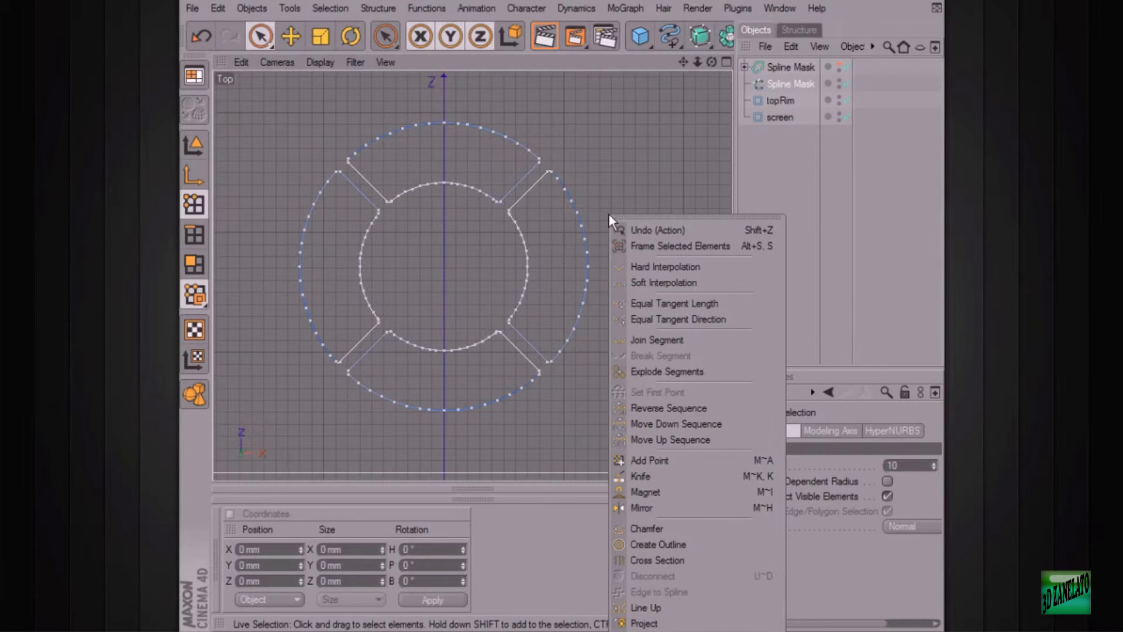
pyautogui.click(660, 544)
pyautogui.scroll(3, 603, 309)
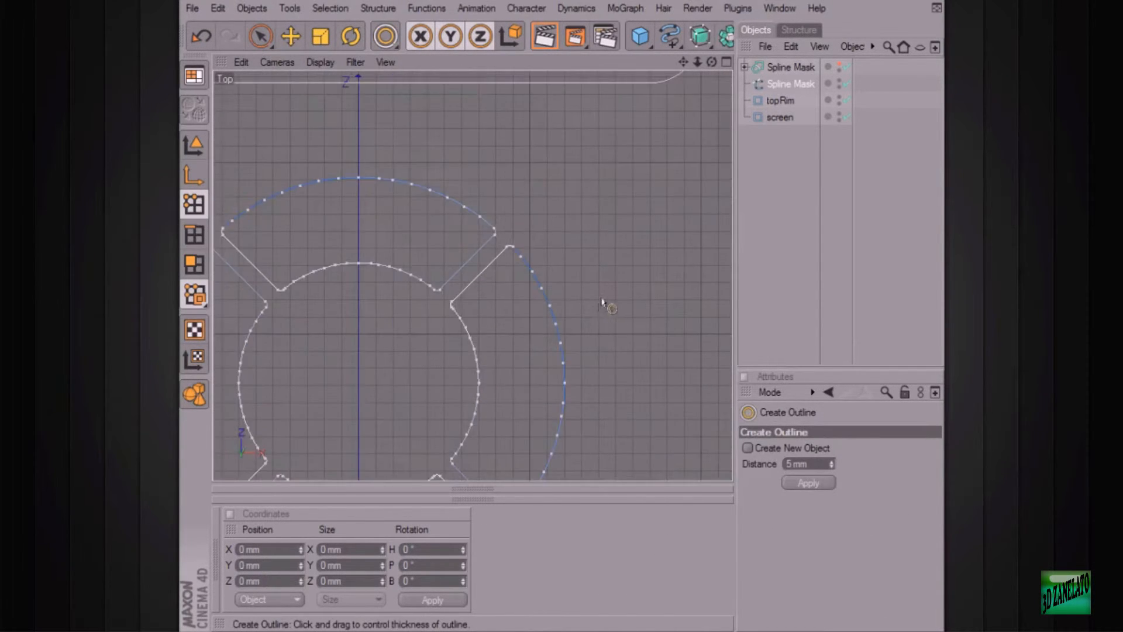
pyautogui.scroll(3, 604, 309)
pyautogui.scroll(3, 331, 368)
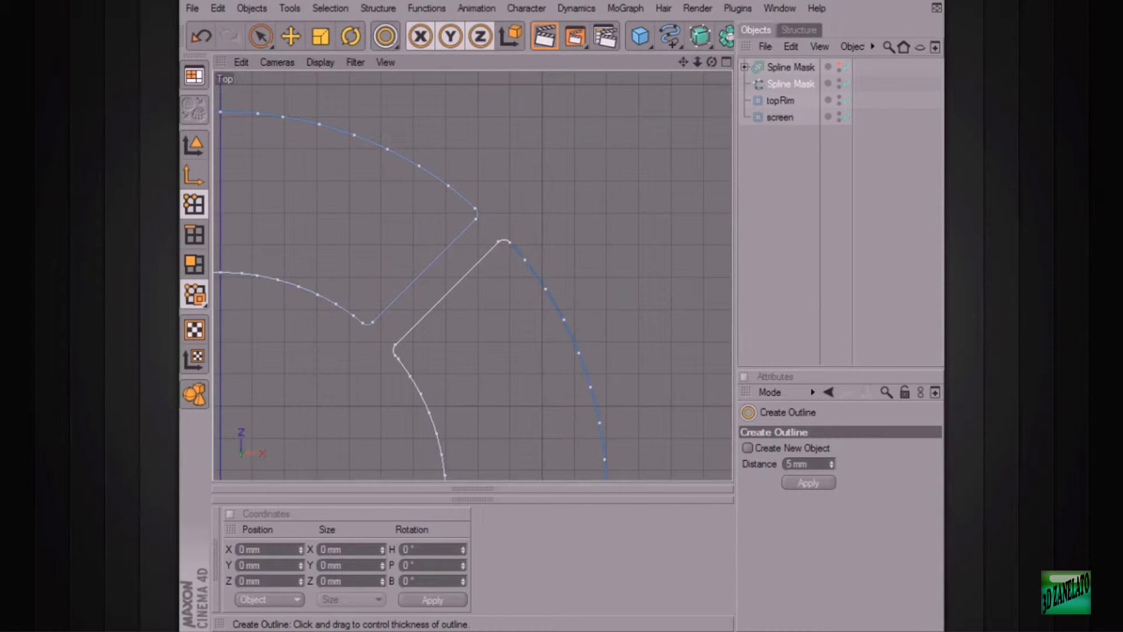
pyautogui.moveTo(331, 369); pyautogui.dragTo(339, 369)
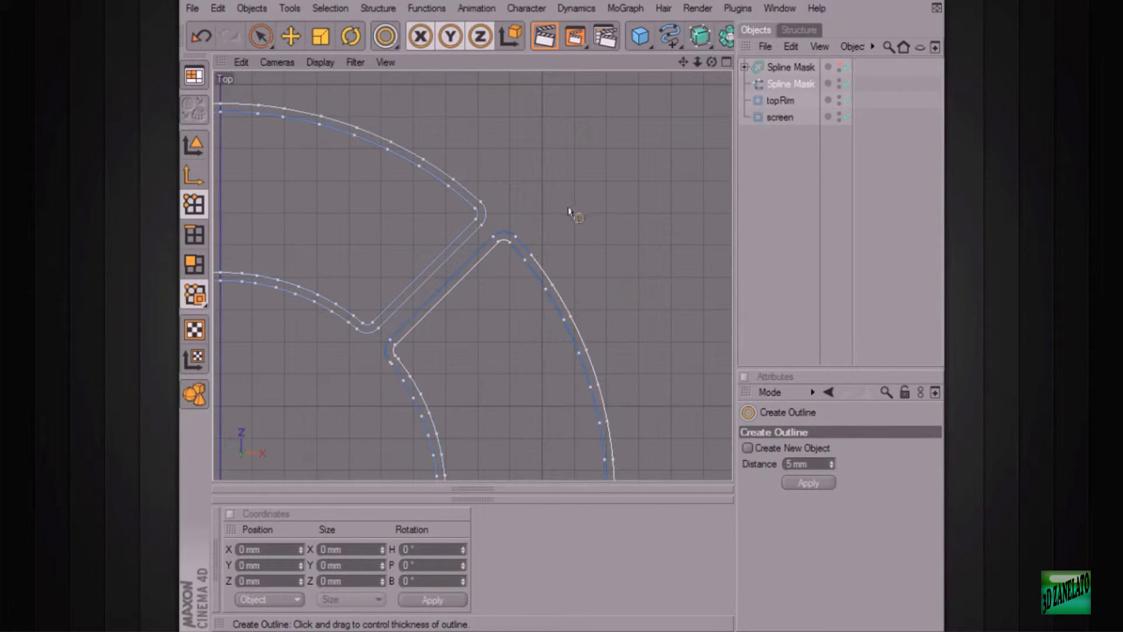
pyautogui.moveTo(559, 239); pyautogui.dragTo(655, 198, button='middle')
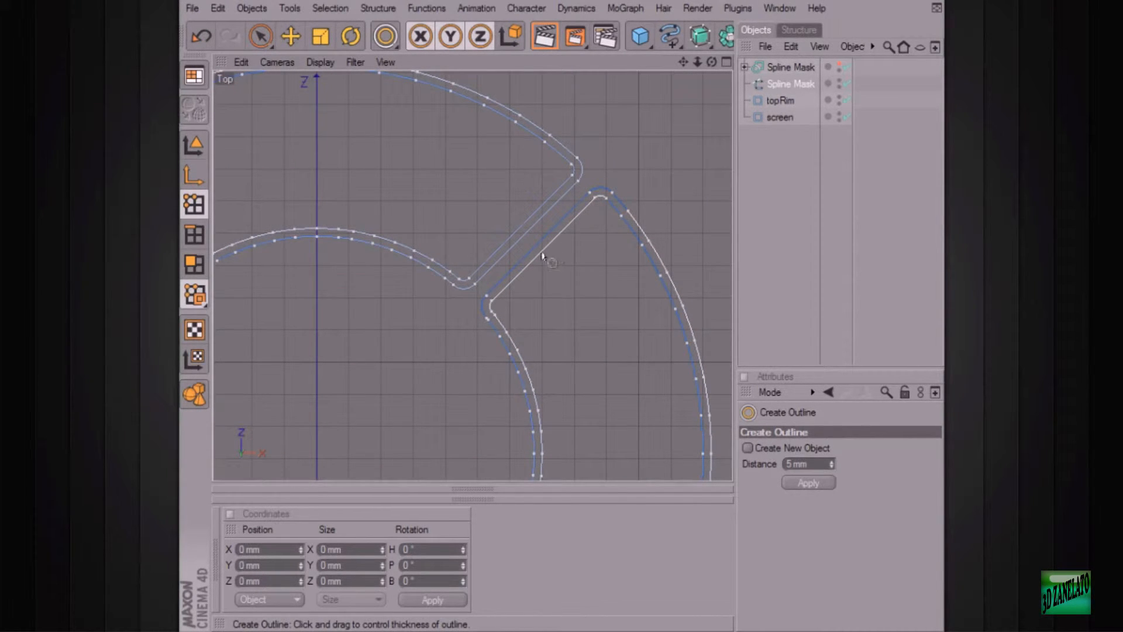
pyautogui.click(833, 465)
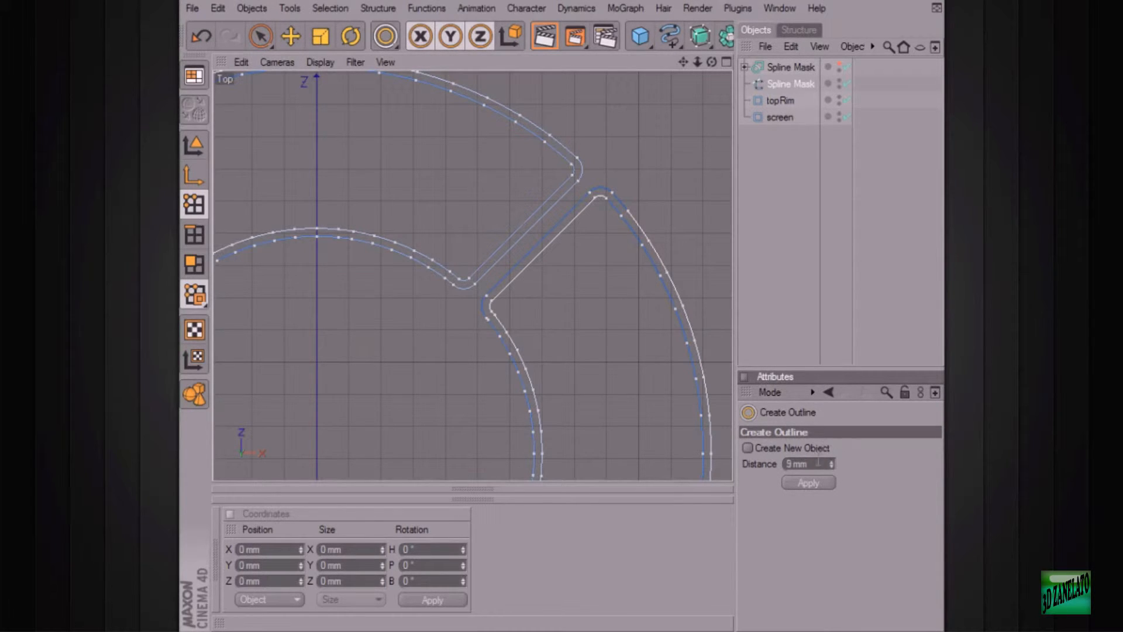
pyautogui.hotkey('ctrl', 'z')
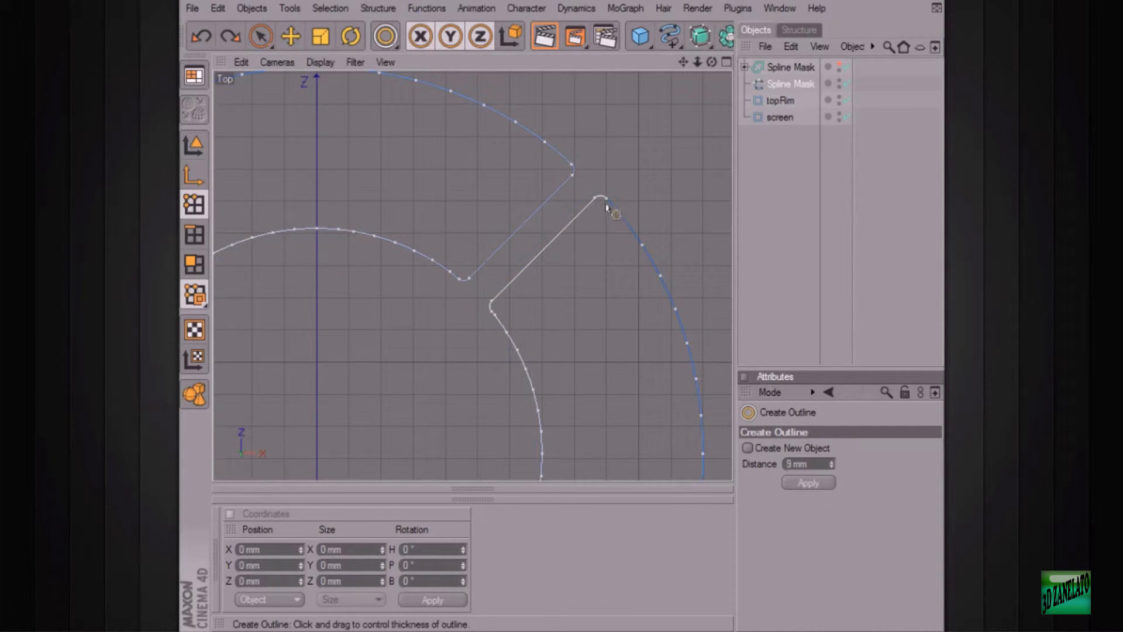
# Try Create Outline on the ring segments at a distance of 2 mm, then at 1 mm.
pyautogui.click(833, 468)
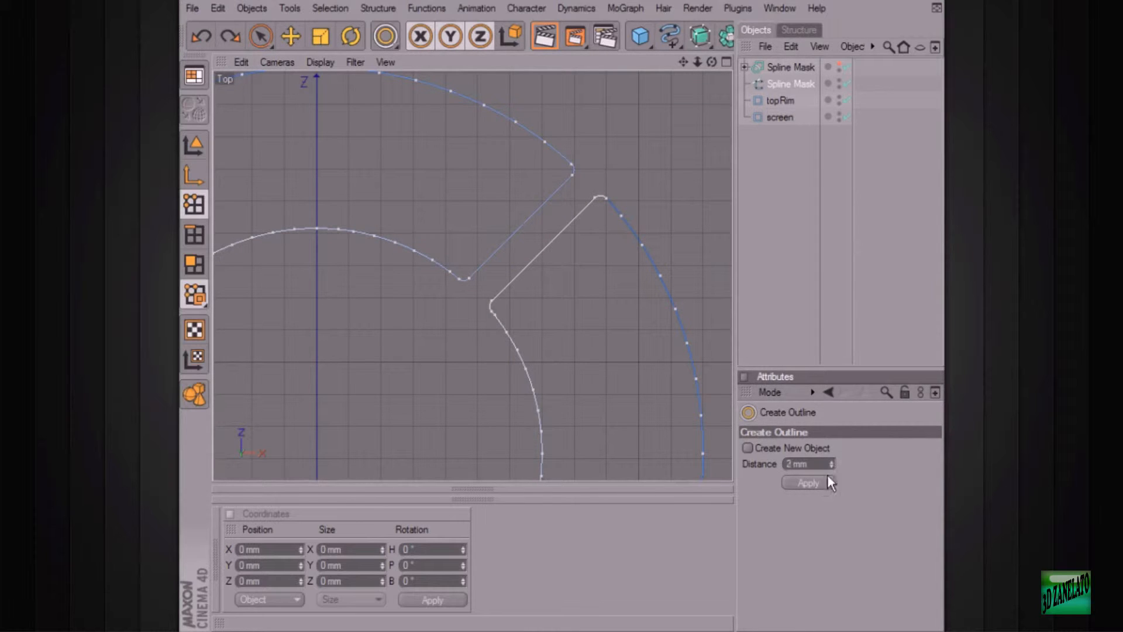
pyautogui.click(820, 485)
pyautogui.hotkey('ctrl', 'z')
pyautogui.click(833, 465)
pyautogui.click(824, 482)
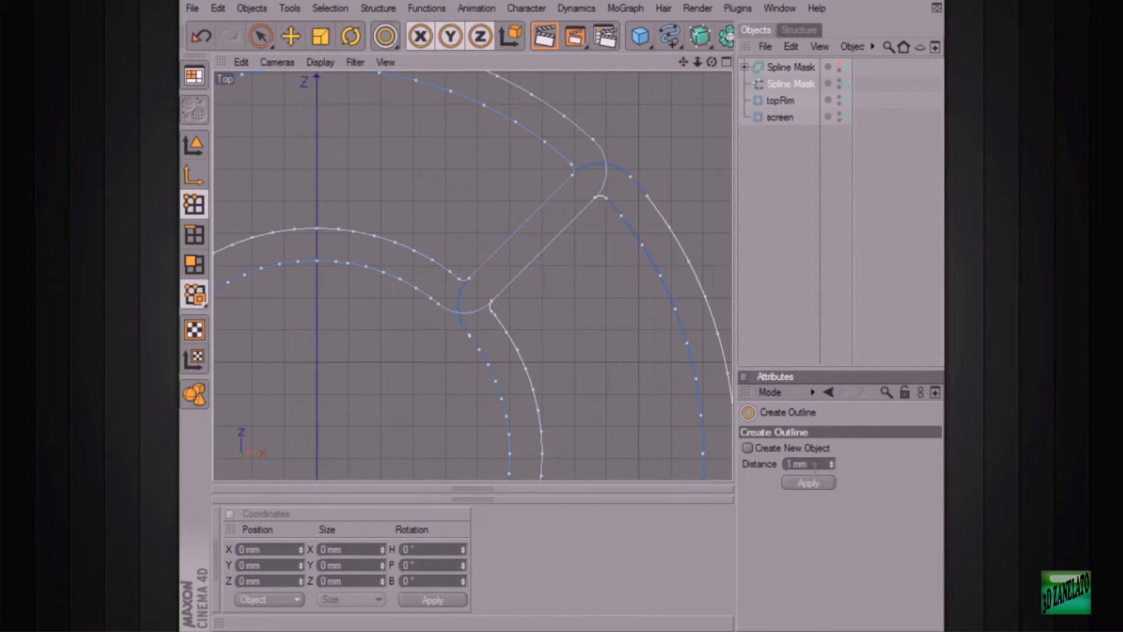
pyautogui.hotkey('ctrl', 'z')
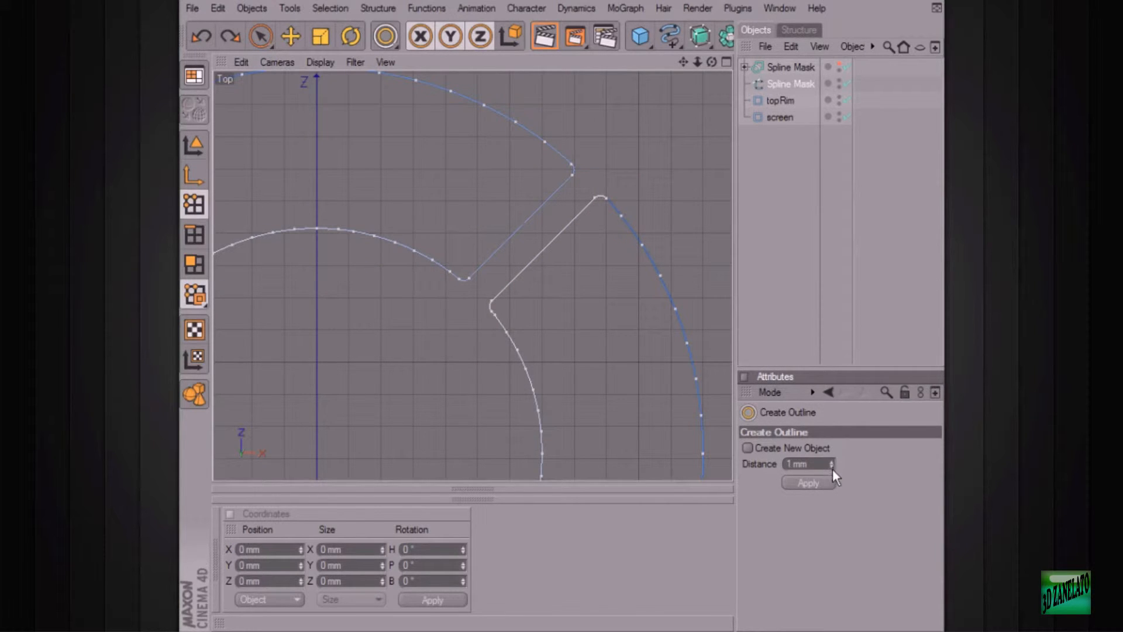
# Create an outline of the four ring segments at a distance of 0.2 mm.
pyautogui.moveTo(833, 462); pyautogui.dragTo(833, 467)
pyautogui.click(822, 482)
pyautogui.hotkey('ctrl', 'z')
pyautogui.moveTo(833, 466); pyautogui.dragTo(831, 469)
pyautogui.click(820, 479)
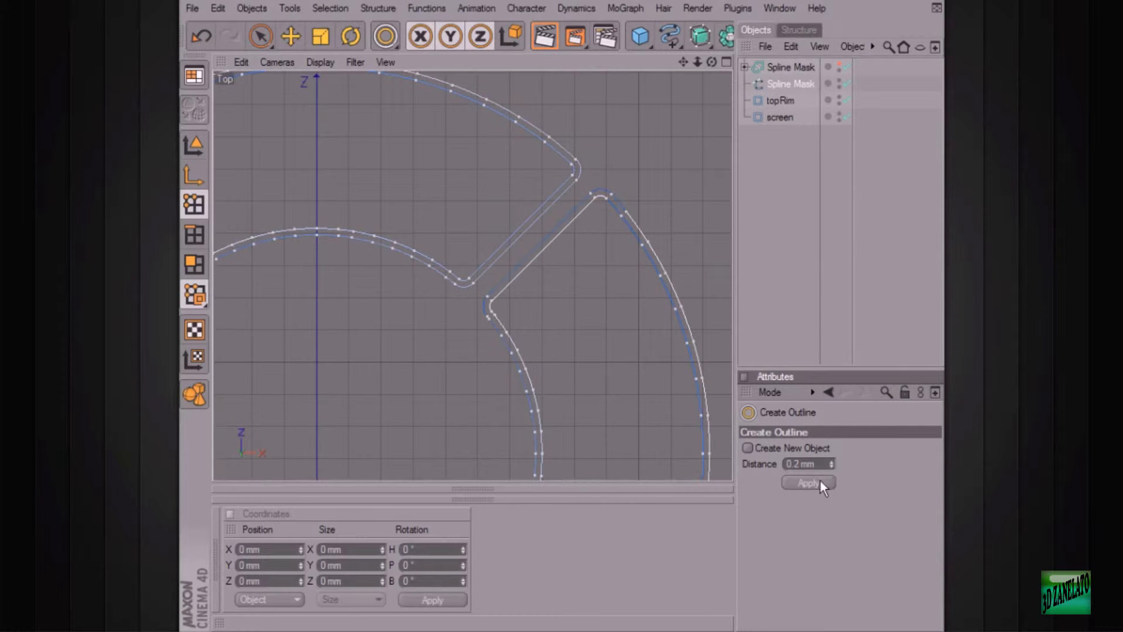
# Examine the spacing between the original and outlined contours around the whole ring.
pyautogui.keyDown('alt'); pyautogui.moveTo(531, 264); pyautogui.dragTo(625, 255, button='middle'); pyautogui.keyUp('alt')
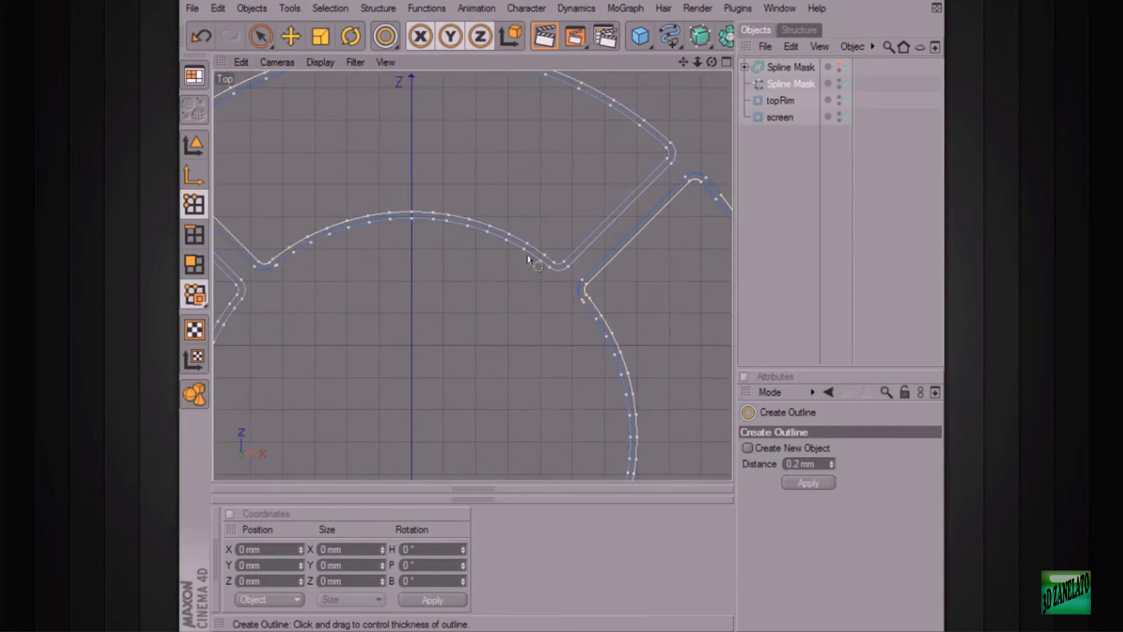
pyautogui.keyDown('alt'); pyautogui.moveTo(625, 255); pyautogui.dragTo(556, 257, button='right'); pyautogui.keyUp('alt')
pyautogui.keyDown('alt'); pyautogui.moveTo(276, 203); pyautogui.dragTo(382, 237, button='middle'); pyautogui.keyUp('alt')
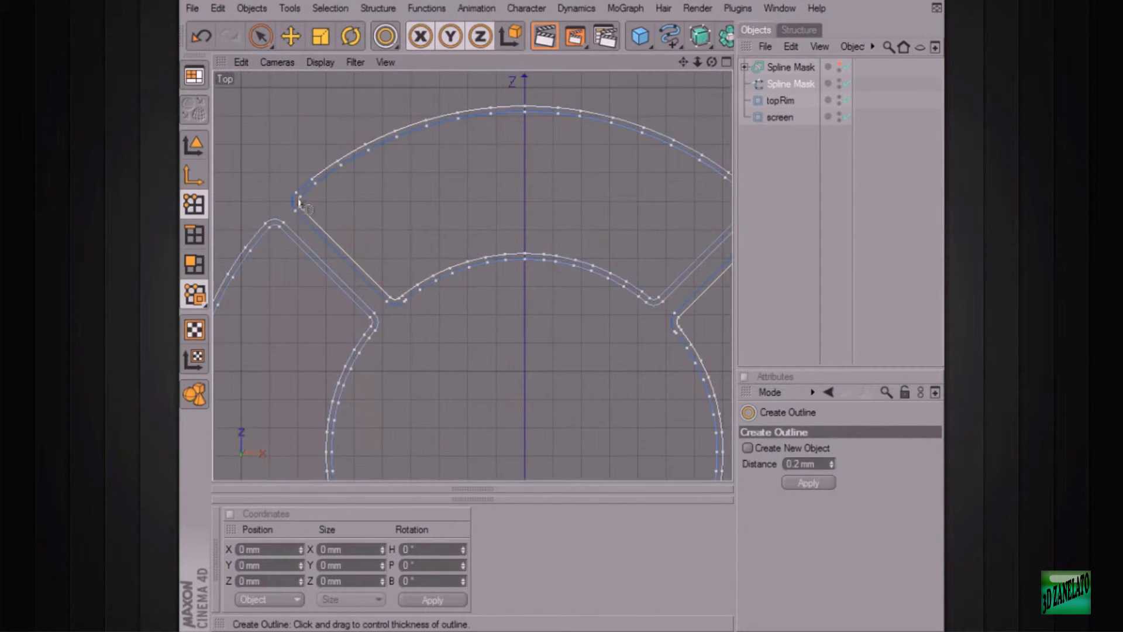
pyautogui.keyDown('alt'); pyautogui.moveTo(549, 257); pyautogui.dragTo(362, 172, button='middle'); pyautogui.keyUp('alt')
pyautogui.scroll(-5, 579, 271)
pyautogui.keyDown('alt'); pyautogui.moveTo(569, 291); pyautogui.dragTo(606, 186, button='middle'); pyautogui.keyUp('alt')
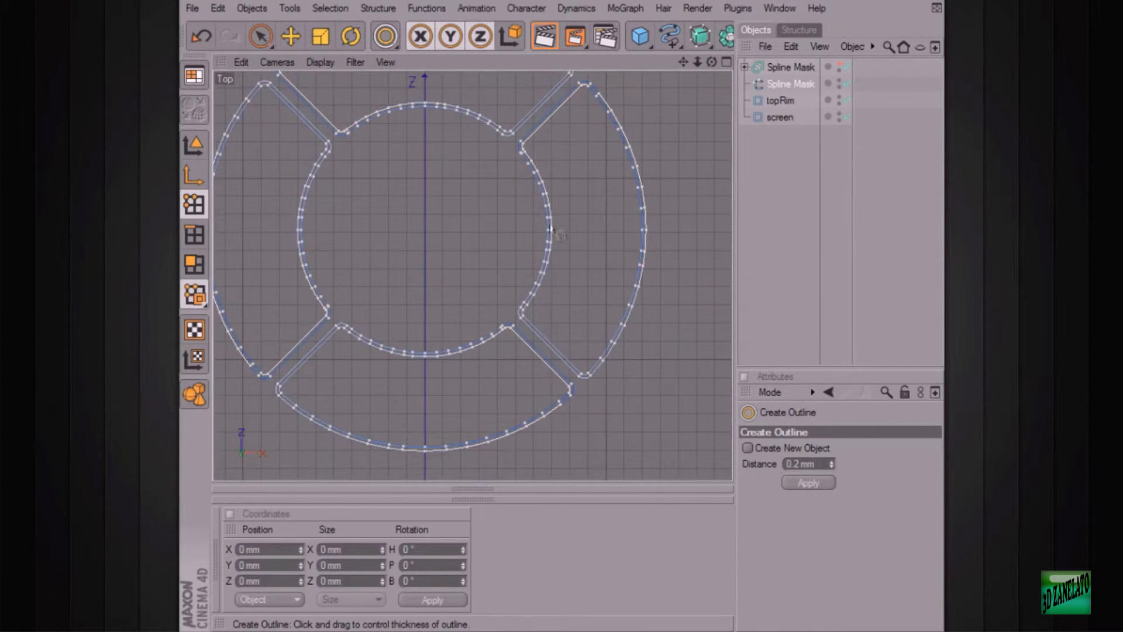
pyautogui.keyDown('alt'); pyautogui.moveTo(597, 102); pyautogui.dragTo(639, 188, button='middle'); pyautogui.keyUp('alt')
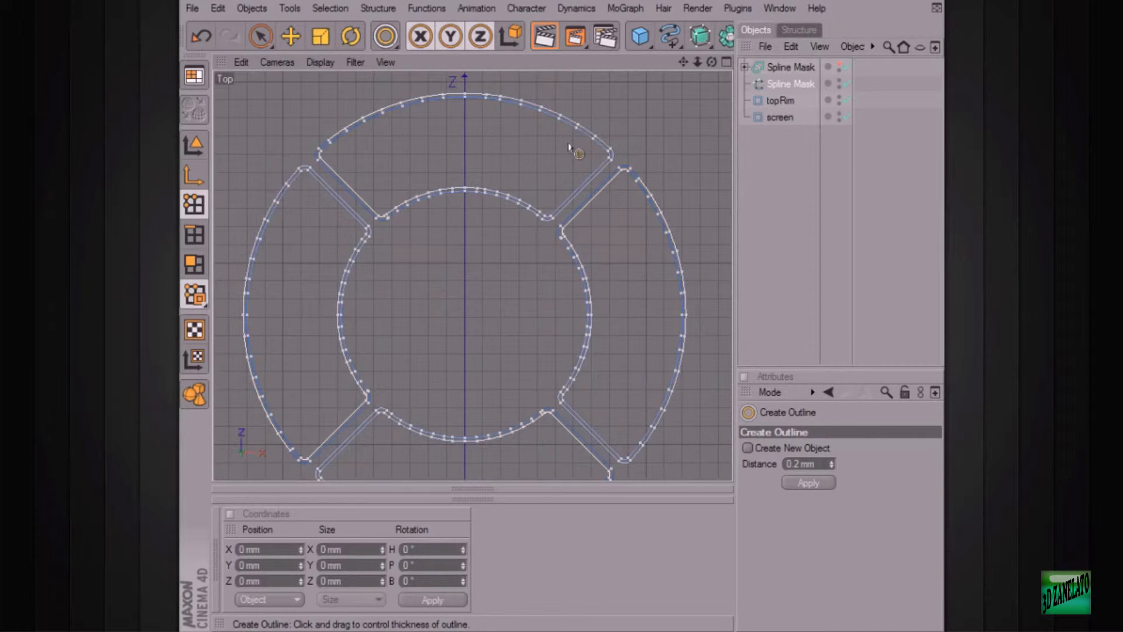
# Explode the editable Spline Mask's segments into separate splines and expand its hierarchy.
pyautogui.click(260, 37)
pyautogui.click(783, 86)
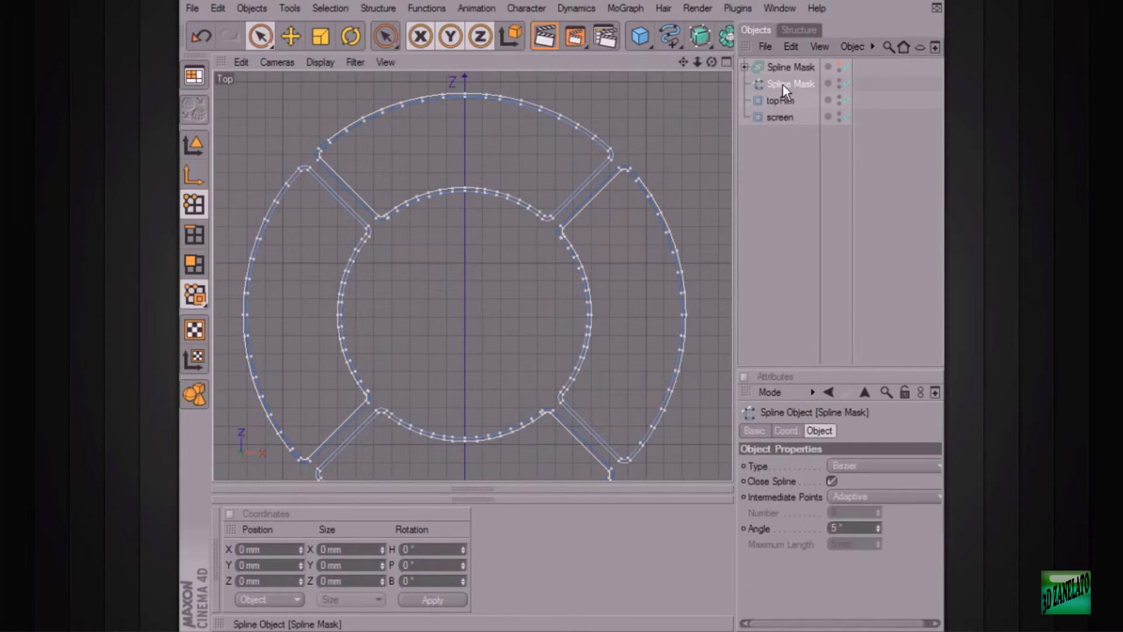
pyautogui.rightClick(655, 132)
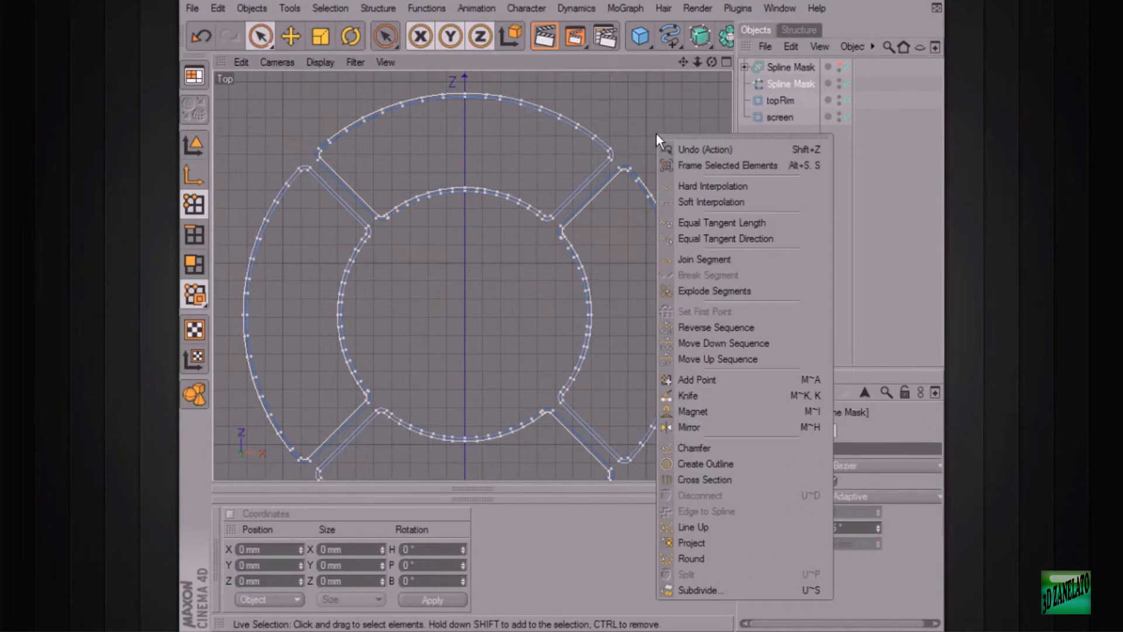
pyautogui.click(718, 290)
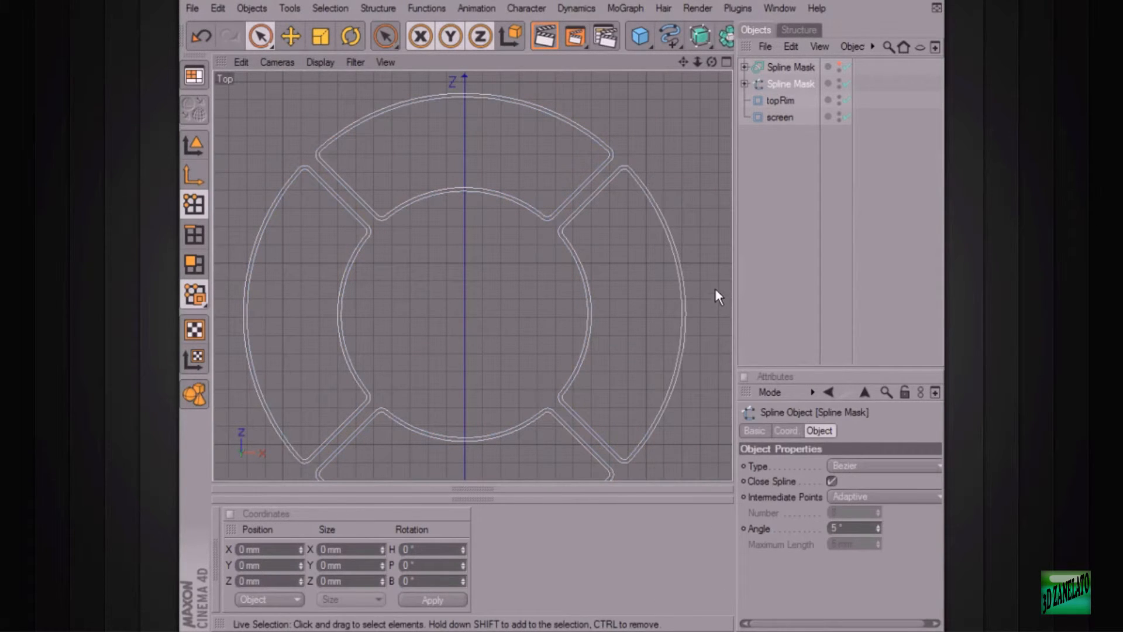
pyautogui.click(745, 83)
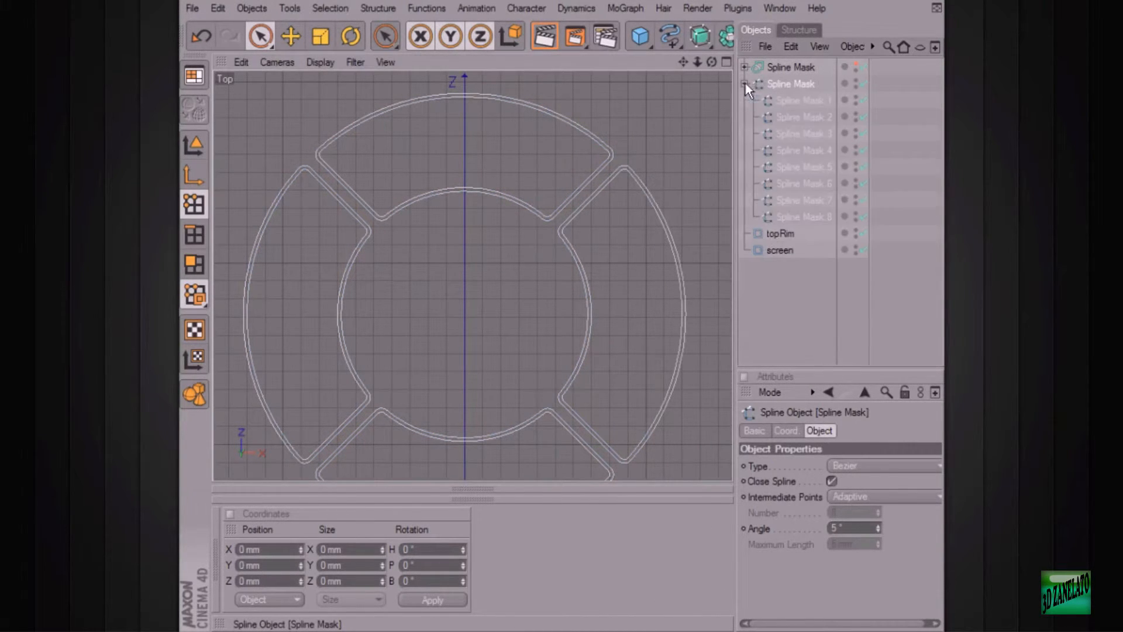
# Move the larger contour splines Spline Mask.1, .3, .5 and .7 out of the Spline Mask parent to the hierarchy's root.
pyautogui.click(804, 99)
pyautogui.keyDown('alt'); pyautogui.moveTo(649, 205); pyautogui.dragTo(627, 160, button='middle'); pyautogui.keyUp('alt')
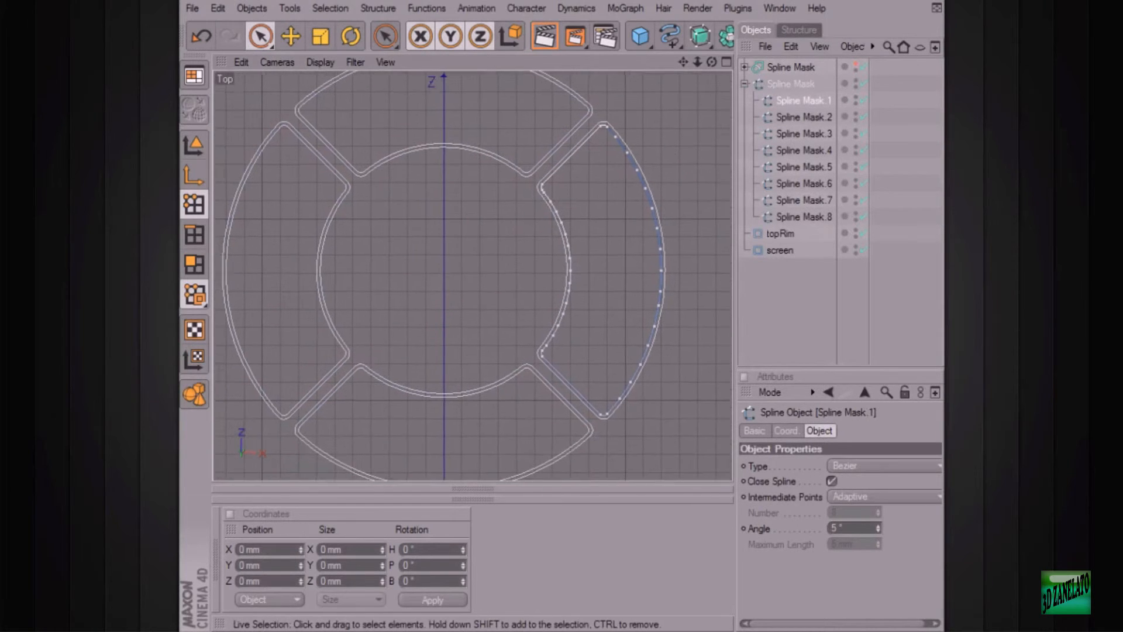
pyautogui.keyDown('ctrl'); pyautogui.click(798, 119); pyautogui.keyUp('ctrl')
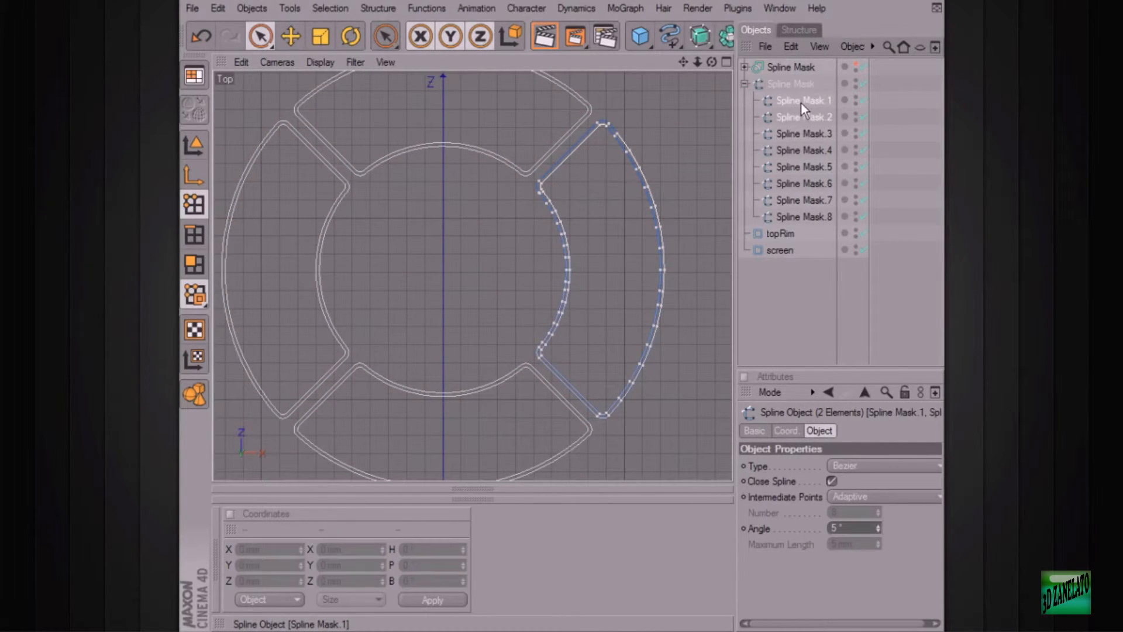
pyautogui.click(802, 103)
pyautogui.keyDown('ctrl'); pyautogui.click(804, 133); pyautogui.keyUp('ctrl')
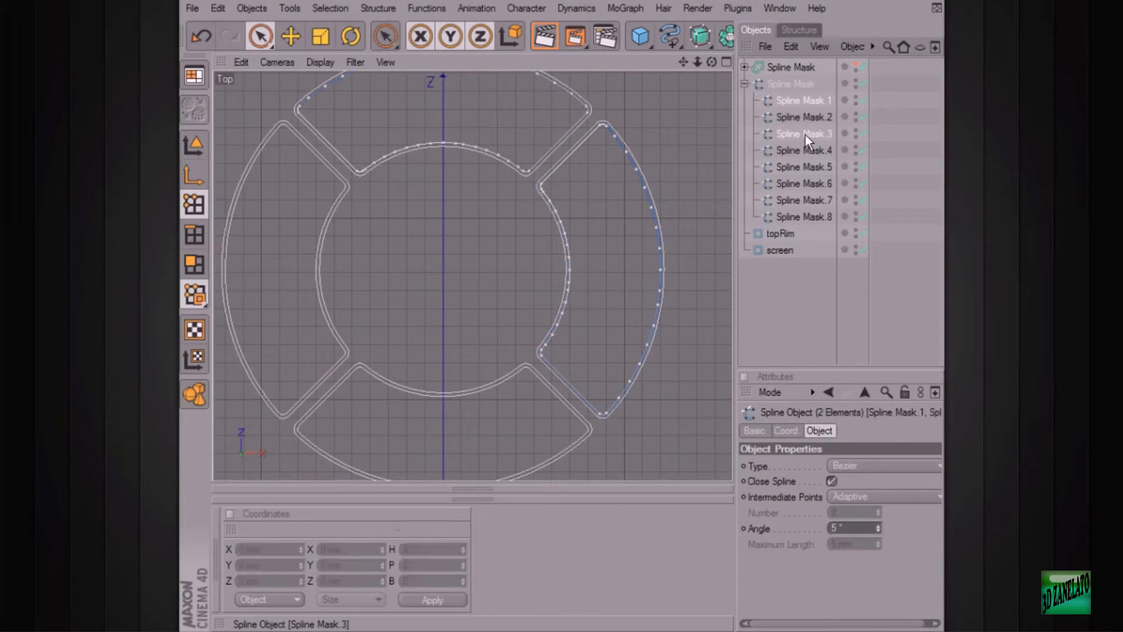
pyautogui.keyDown('ctrl'); pyautogui.click(802, 167); pyautogui.keyUp('ctrl')
pyautogui.keyDown('ctrl'); pyautogui.click(804, 201); pyautogui.keyUp('ctrl')
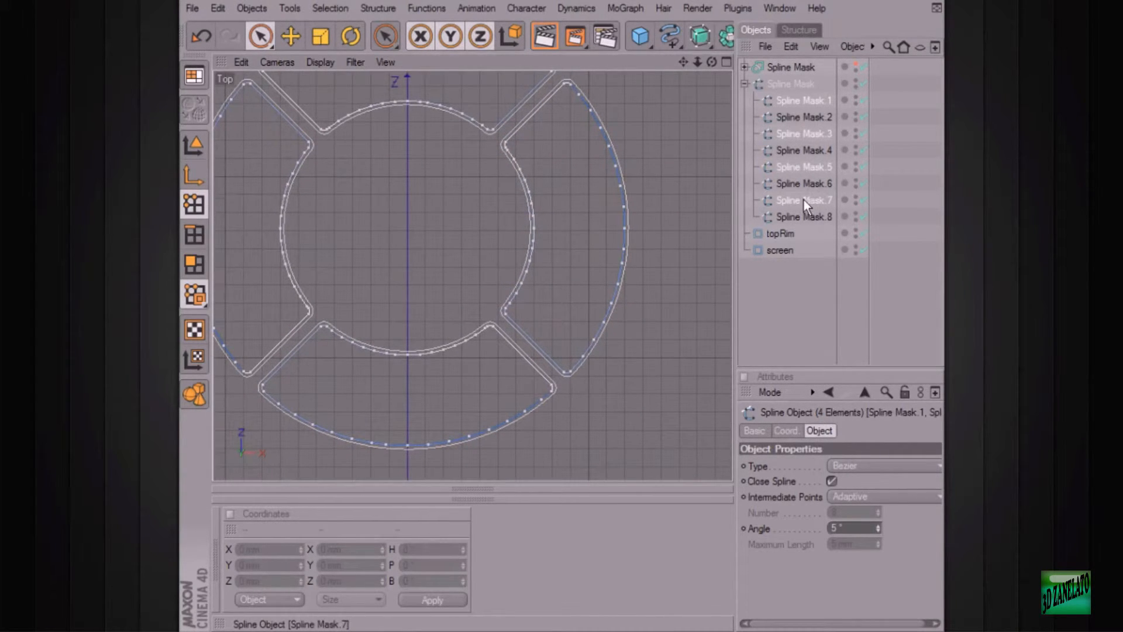
pyautogui.moveTo(803, 199); pyautogui.dragTo(803, 287)
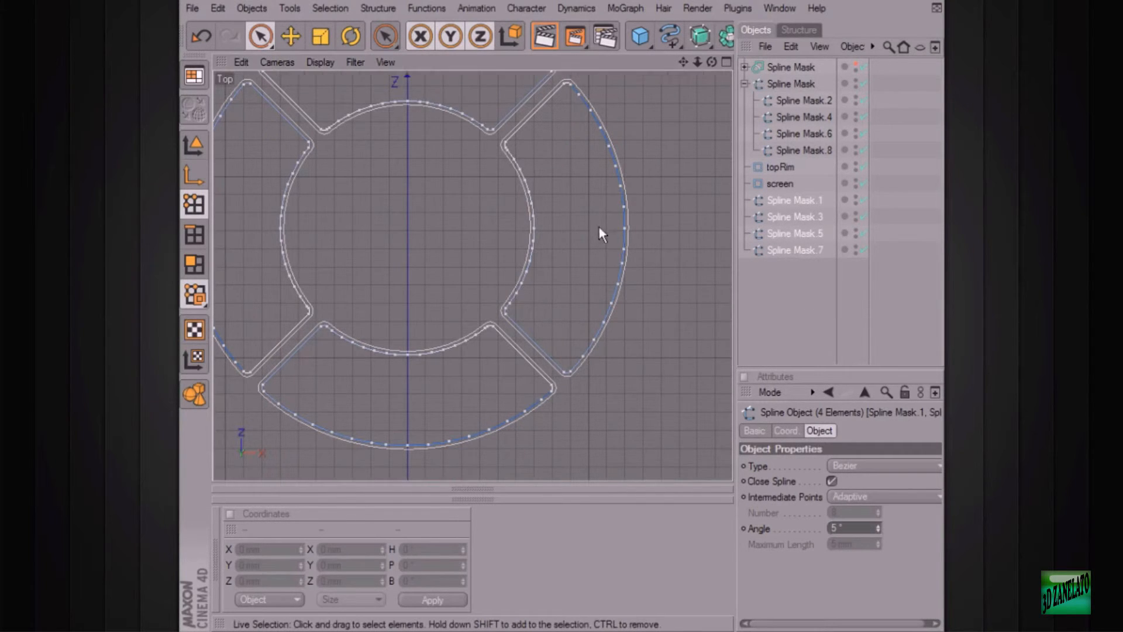
# Merge the four moved contour splines with Connect+Delete and name the combined spline buttonsRound.
pyautogui.keyDown('alt'); pyautogui.moveTo(558, 99); pyautogui.dragTo(637, 163, button='middle'); pyautogui.keyUp('alt')
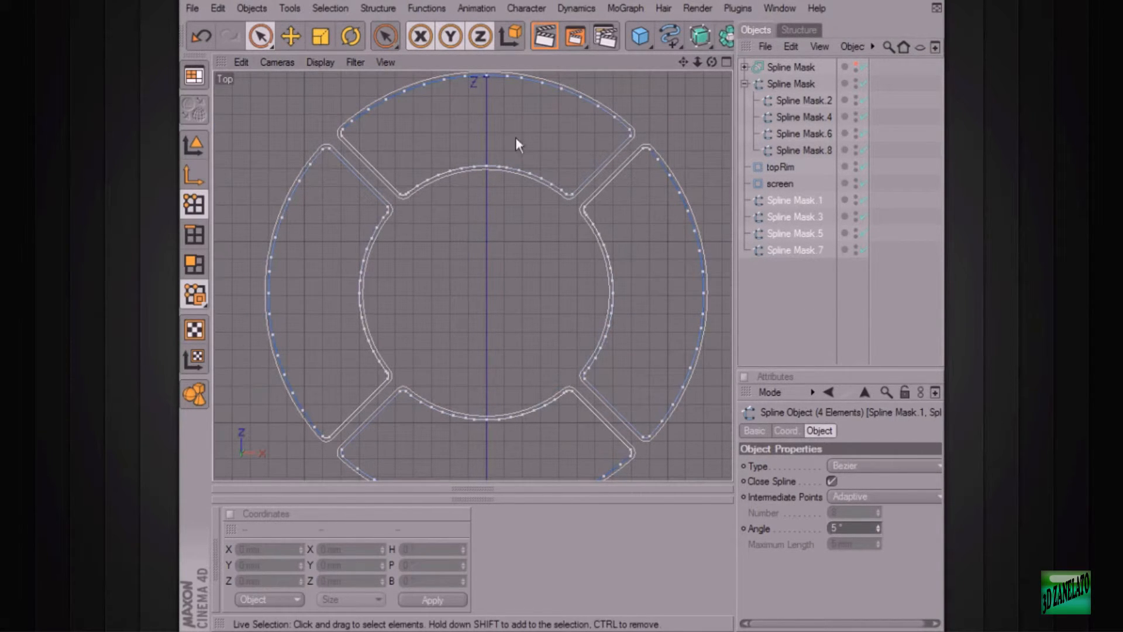
pyautogui.keyDown('alt'); pyautogui.moveTo(516, 140); pyautogui.dragTo(504, 129, button='middle'); pyautogui.keyUp('alt')
pyautogui.rightClick(779, 202)
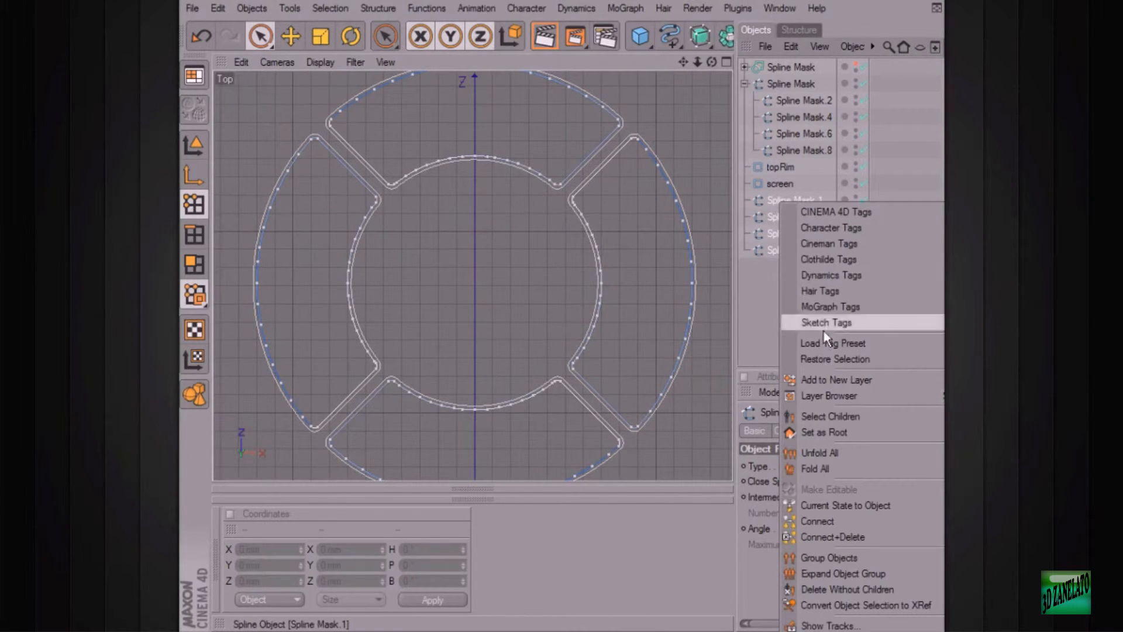
pyautogui.click(860, 535)
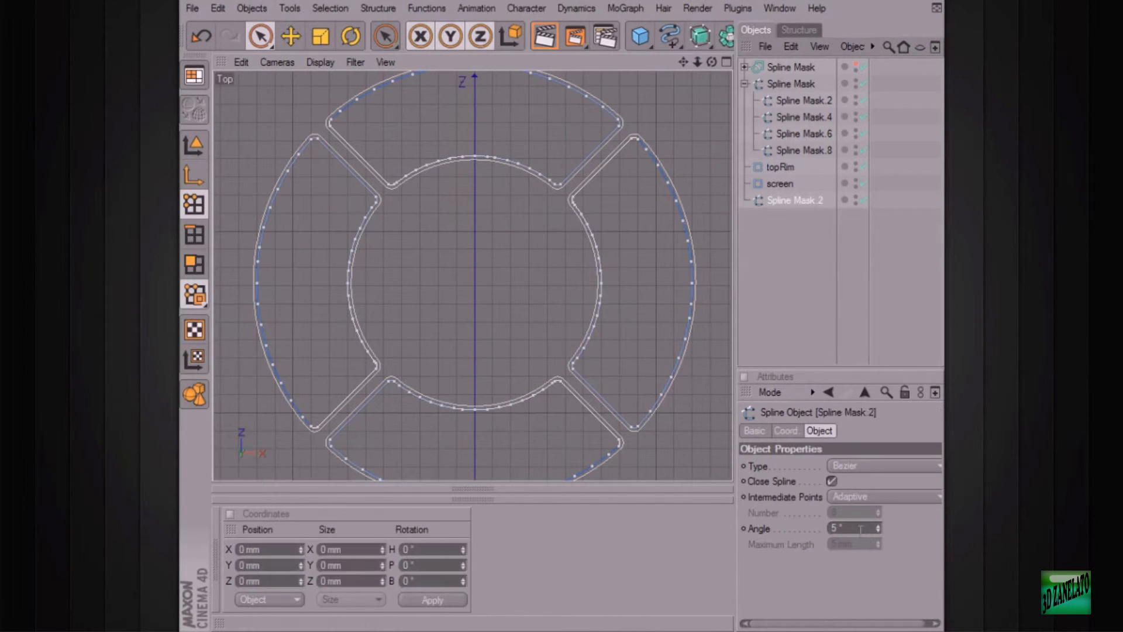
pyautogui.doubleClick(810, 202)
pyautogui.write('b')
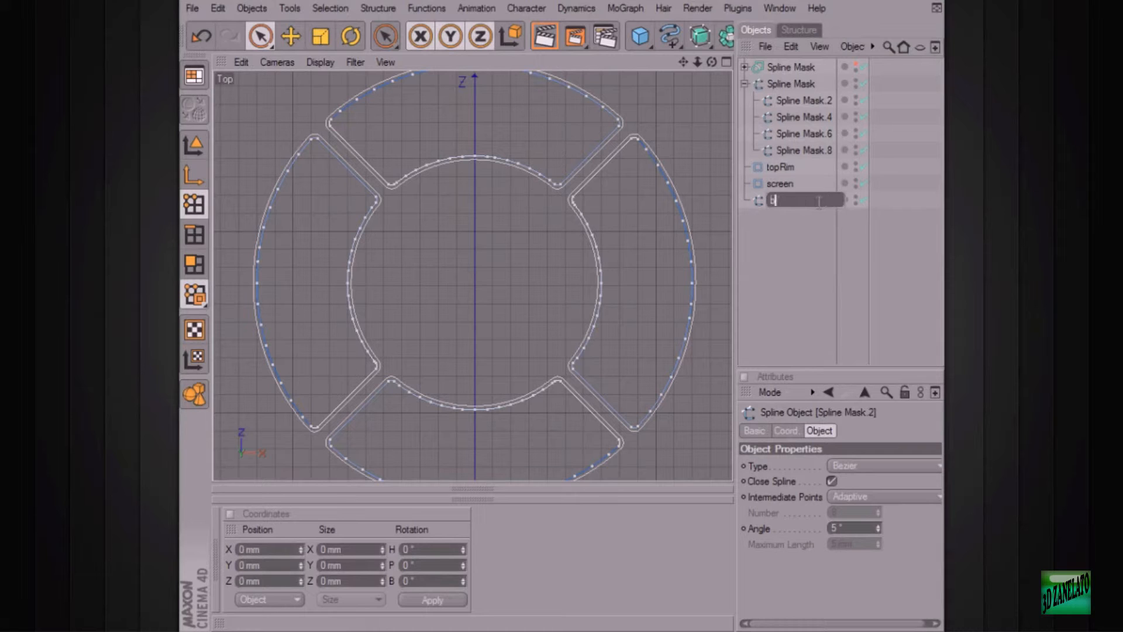
pyautogui.write('uttonsRound')
pyautogui.press('Return')
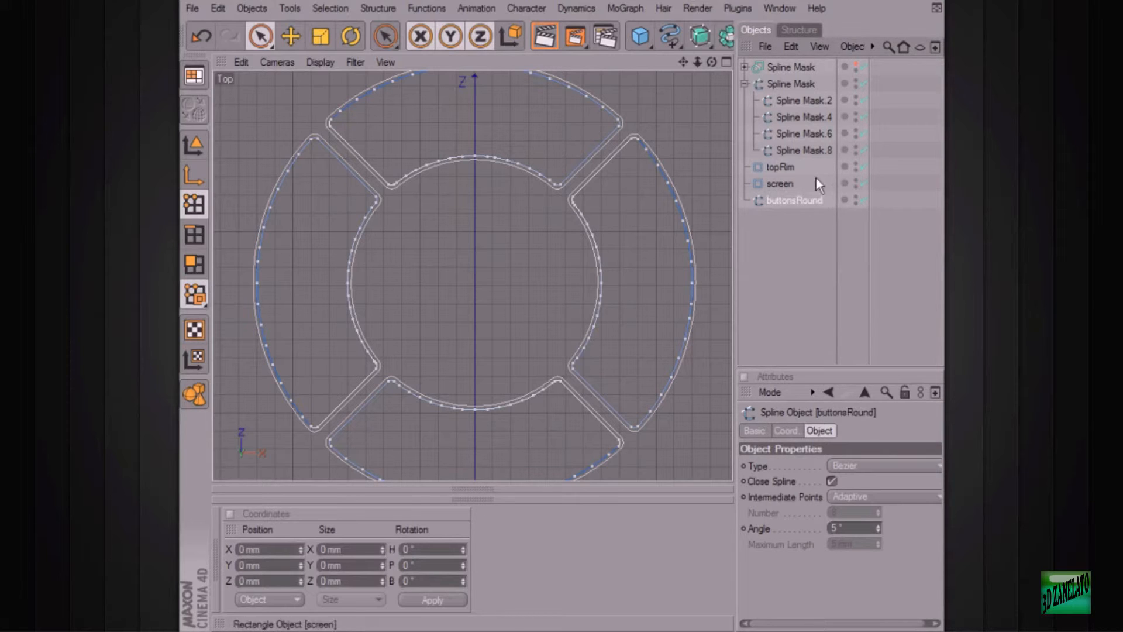
# Merge the four splines remaining under Spline Mask, .2, .4, .6 and .8, into one with Connect+Delete.
pyautogui.click(804, 149)
pyautogui.keyDown('shift'); pyautogui.click(804, 134); pyautogui.keyUp('shift')
pyautogui.keyDown('shift'); pyautogui.click(802, 117); pyautogui.keyUp('shift')
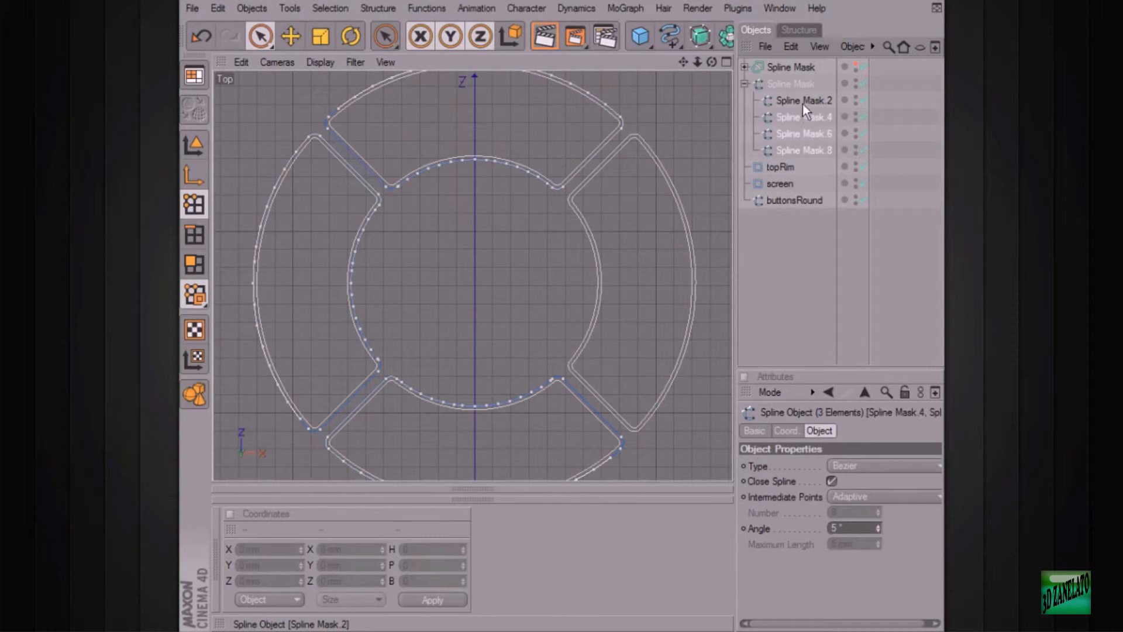
pyautogui.keyDown('shift'); pyautogui.click(803, 101); pyautogui.keyUp('shift')
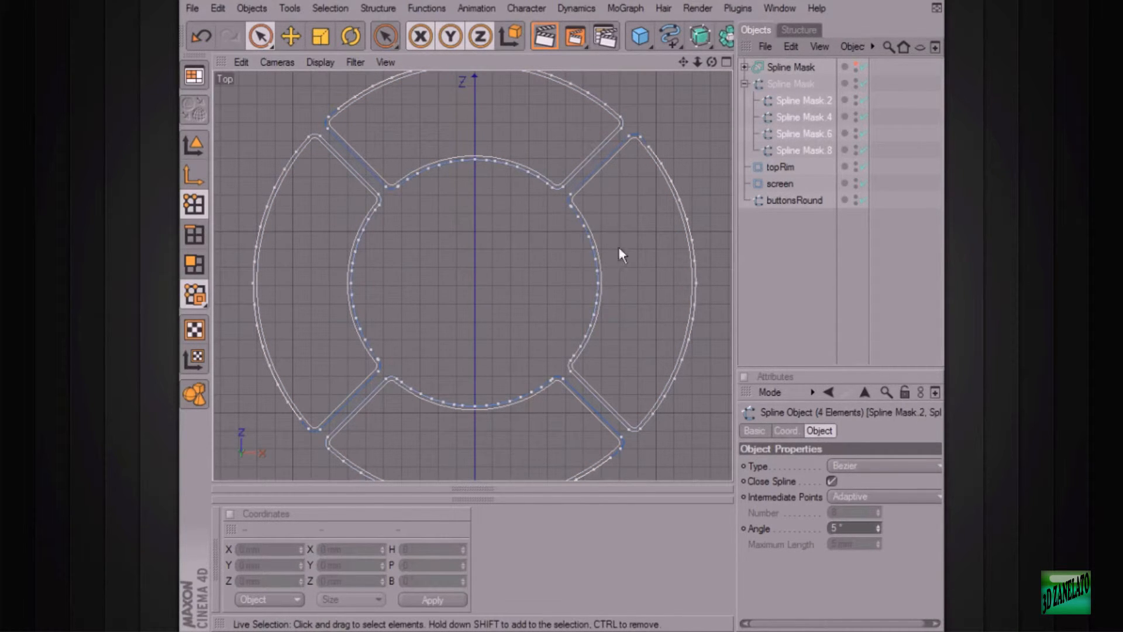
pyautogui.keyDown('alt'); pyautogui.moveTo(619, 248); pyautogui.dragTo(598, 257, button='middle'); pyautogui.keyUp('alt')
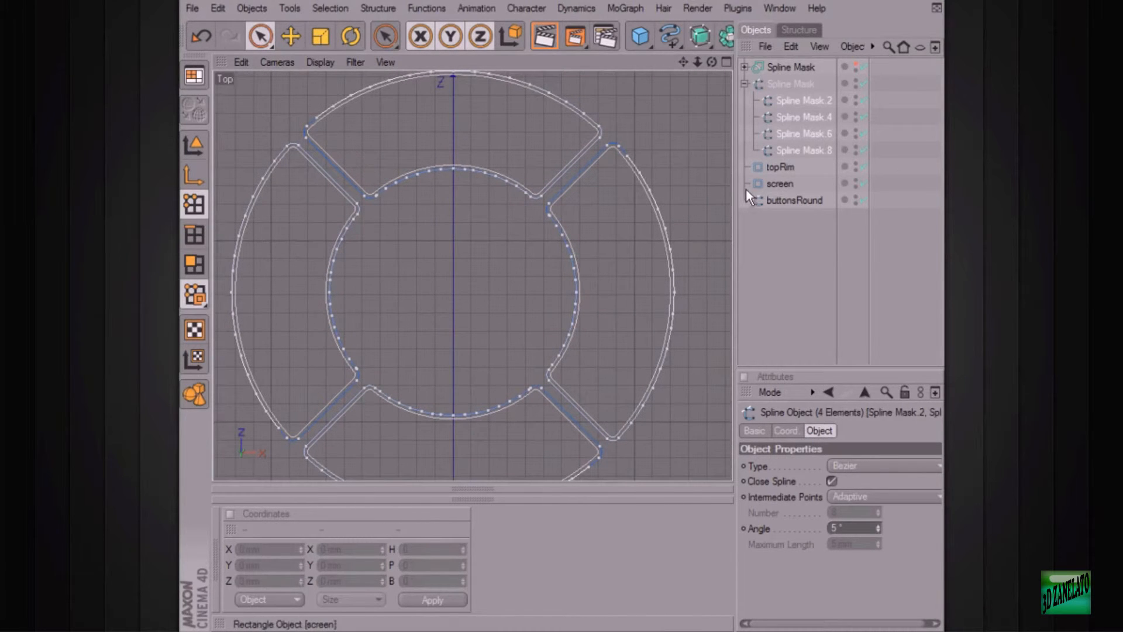
pyautogui.rightClick(804, 103)
pyautogui.click(877, 435)
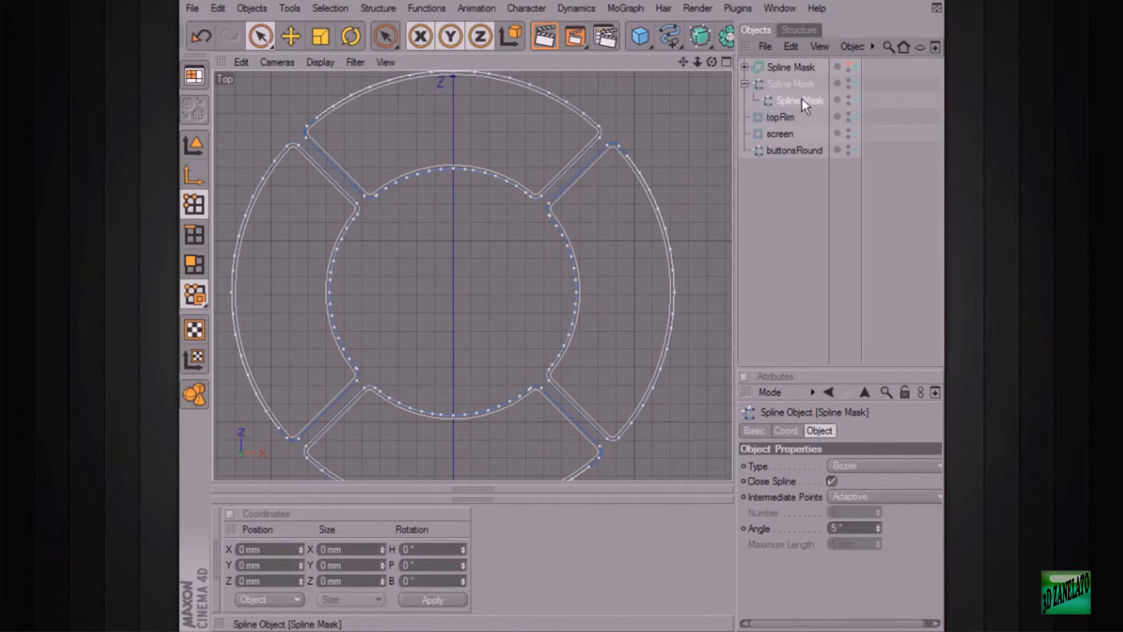
# Move the merged spline out of its Spline Mask parent and delete that empty parent.
pyautogui.moveTo(799, 167); pyautogui.dragTo(798, 168)
pyautogui.click(788, 86)
pyautogui.press('Delete')
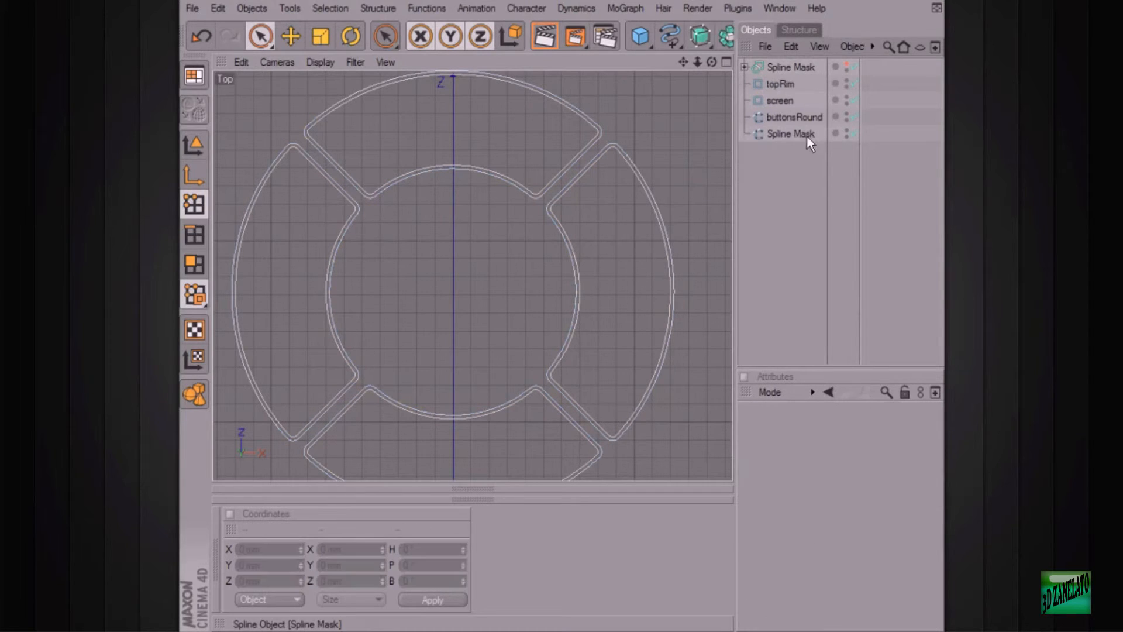
# Rename the second merged ring spline as buttonsOpening.
pyautogui.click(790, 134)
pyautogui.doubleClick(791, 133)
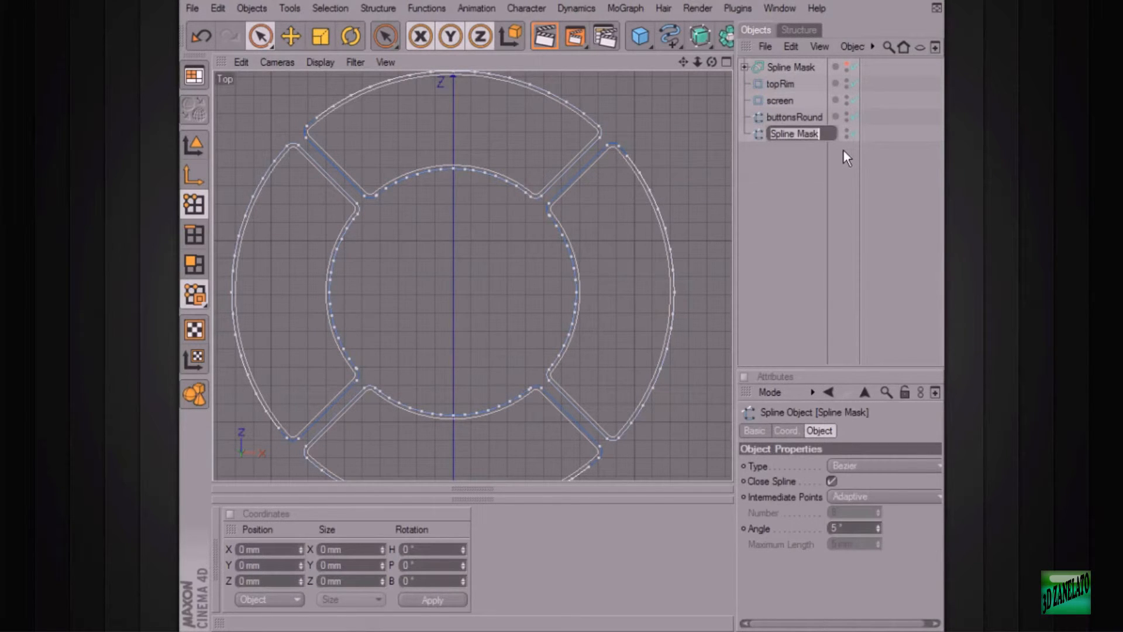
pyautogui.write('buttonsC')
pyautogui.write('pening')
pyautogui.press('Return')
pyautogui.keyDown('alt'); pyautogui.moveTo(555, 199); pyautogui.dragTo(573, 219, button='middle'); pyautogui.keyUp('alt')
pyautogui.keyDown('alt'); pyautogui.moveTo(623, 247); pyautogui.dragTo(637, 201, button='middle'); pyautogui.keyUp('alt')
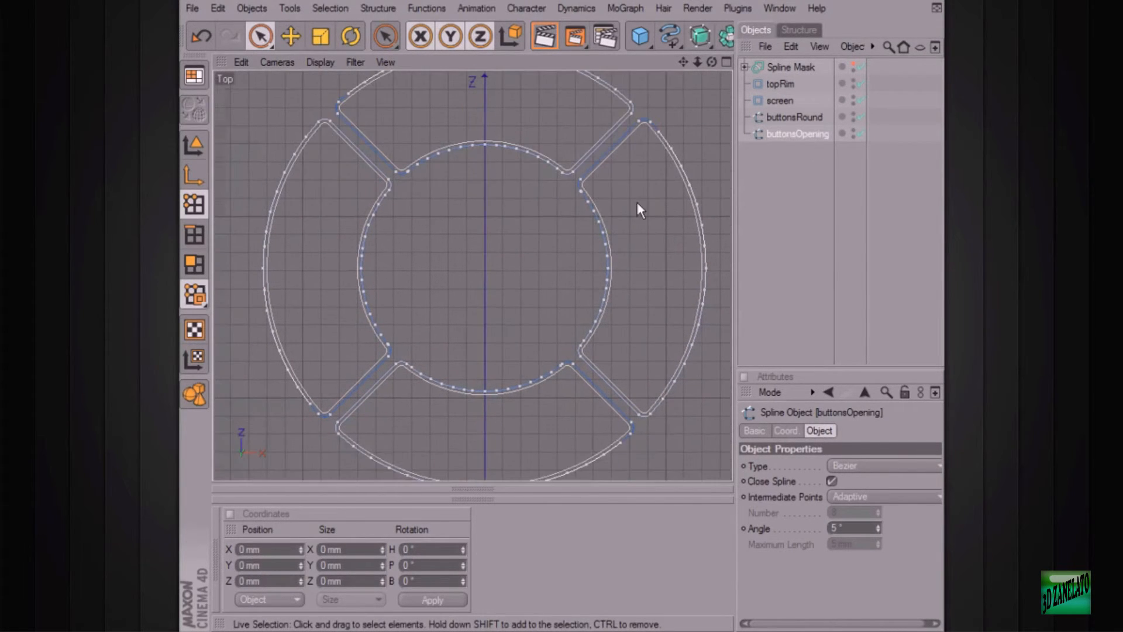
# Add a circle spline and move it along Z to the centre of the control-wheel ring.
pyautogui.click(675, 41)
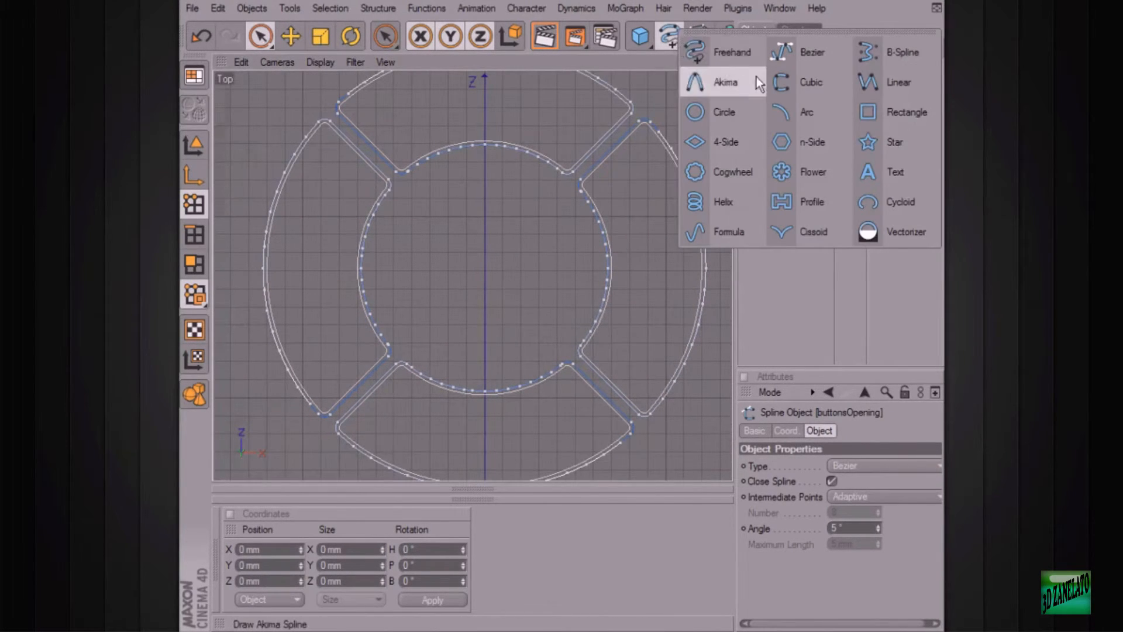
pyautogui.click(740, 109)
pyautogui.scroll(-6, 620, 226)
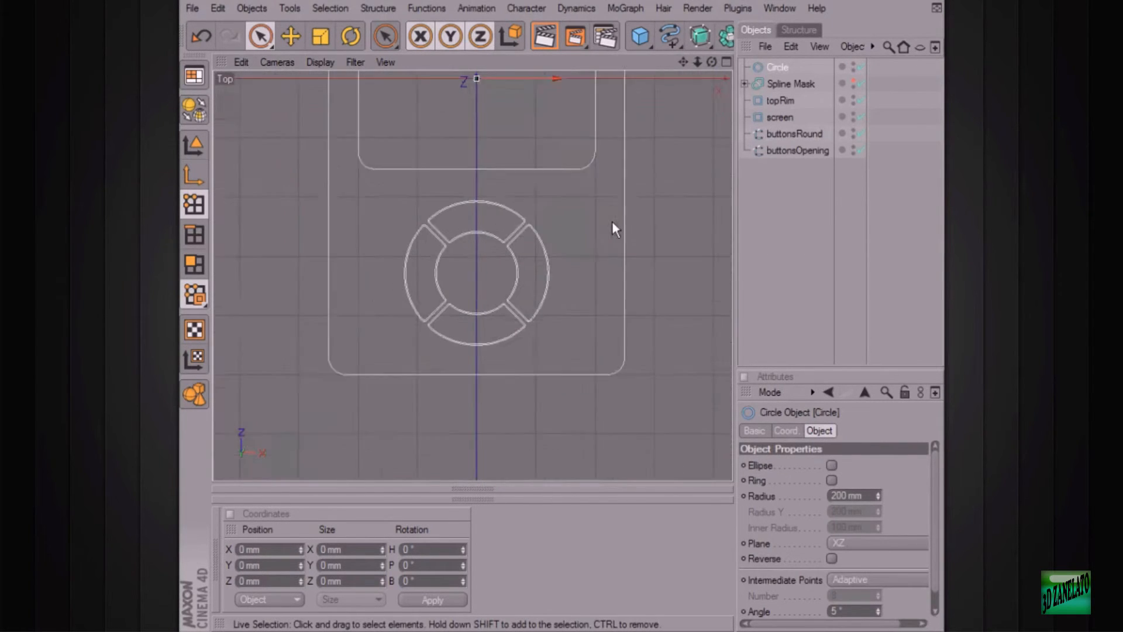
pyautogui.moveTo(476, 119); pyautogui.dragTo(476, 273)
pyautogui.scroll(2, 497, 234)
pyautogui.scroll(4, 497, 234)
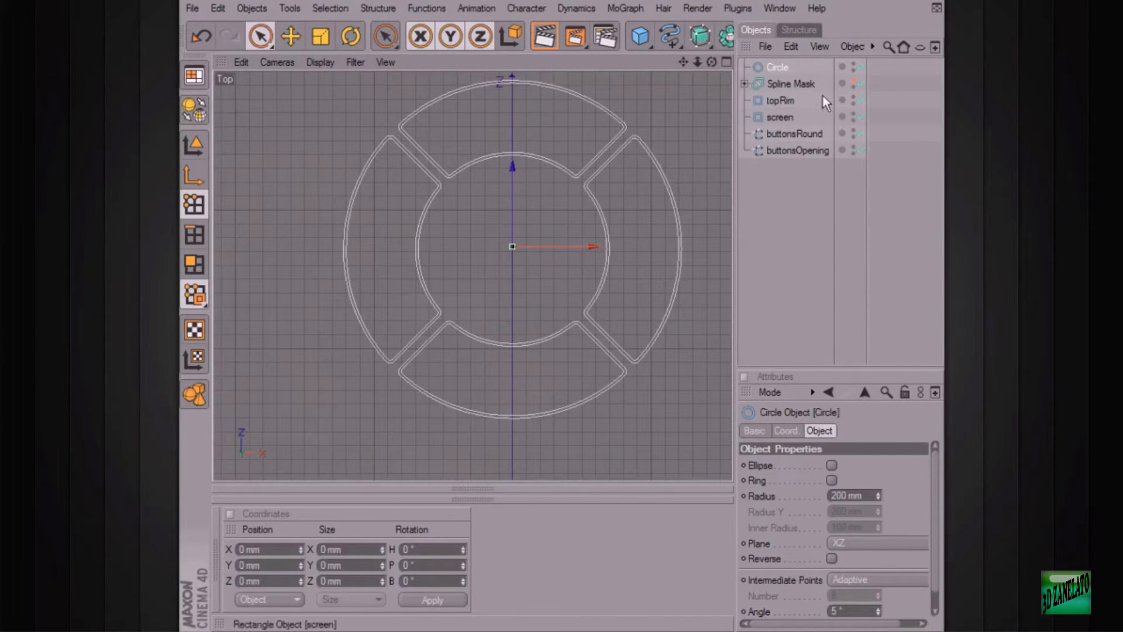
# Reduce the circle's radius to 7.2 mm.
pyautogui.moveTo(881, 496); pyautogui.dragTo(881, 541)
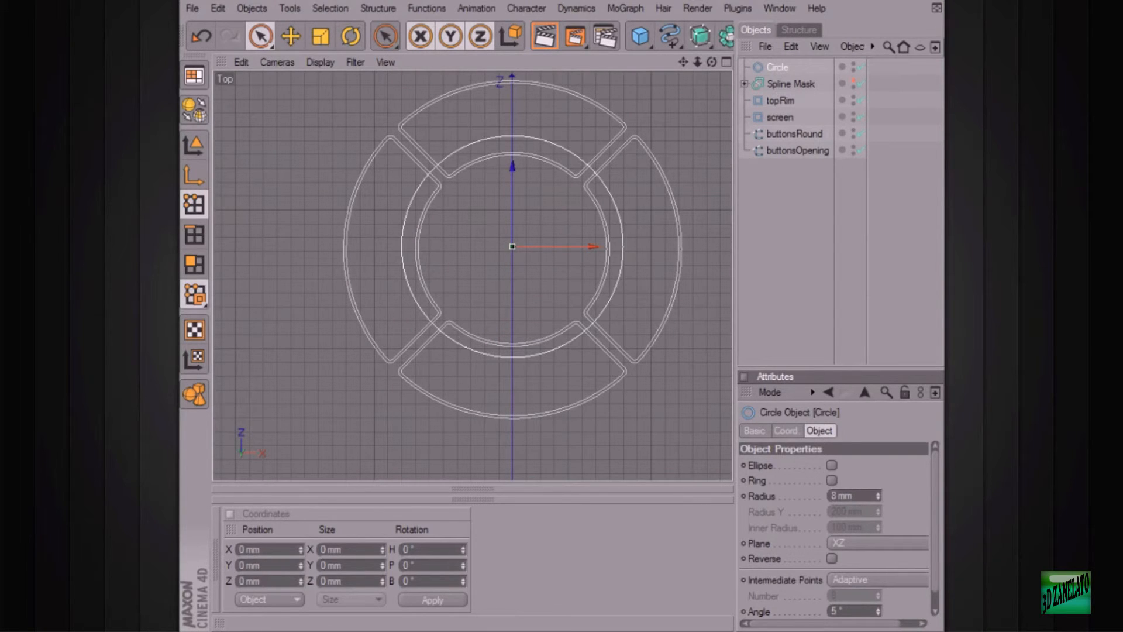
pyautogui.keyDown('alt'); pyautogui.click(879, 497); pyautogui.keyUp('alt')
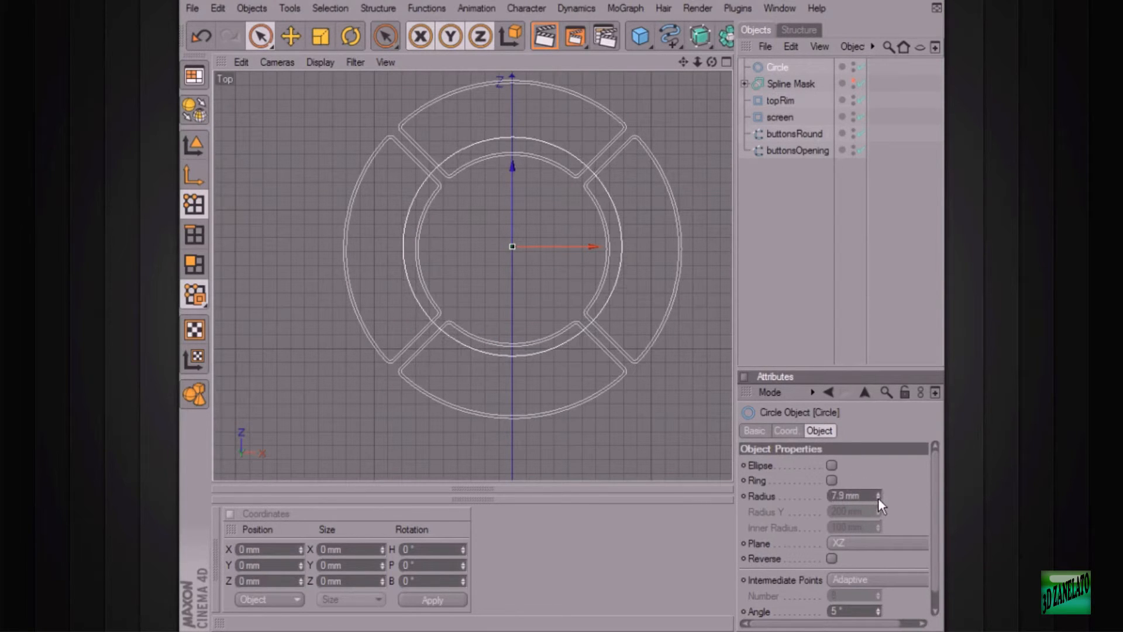
pyautogui.keyDown('alt'); pyautogui.click(879, 499); pyautogui.keyUp('alt')
pyautogui.keyDown('alt'); pyautogui.click(879, 499); pyautogui.keyUp('alt')
pyautogui.keyDown('alt'); pyautogui.click(880, 499); pyautogui.keyUp('alt')
pyautogui.keyDown('alt'); pyautogui.click(879, 499); pyautogui.keyUp('alt')
pyautogui.keyDown('alt'); pyautogui.click(879, 499); pyautogui.keyUp('alt')
pyautogui.keyDown('alt'); pyautogui.click(879, 499); pyautogui.keyUp('alt')
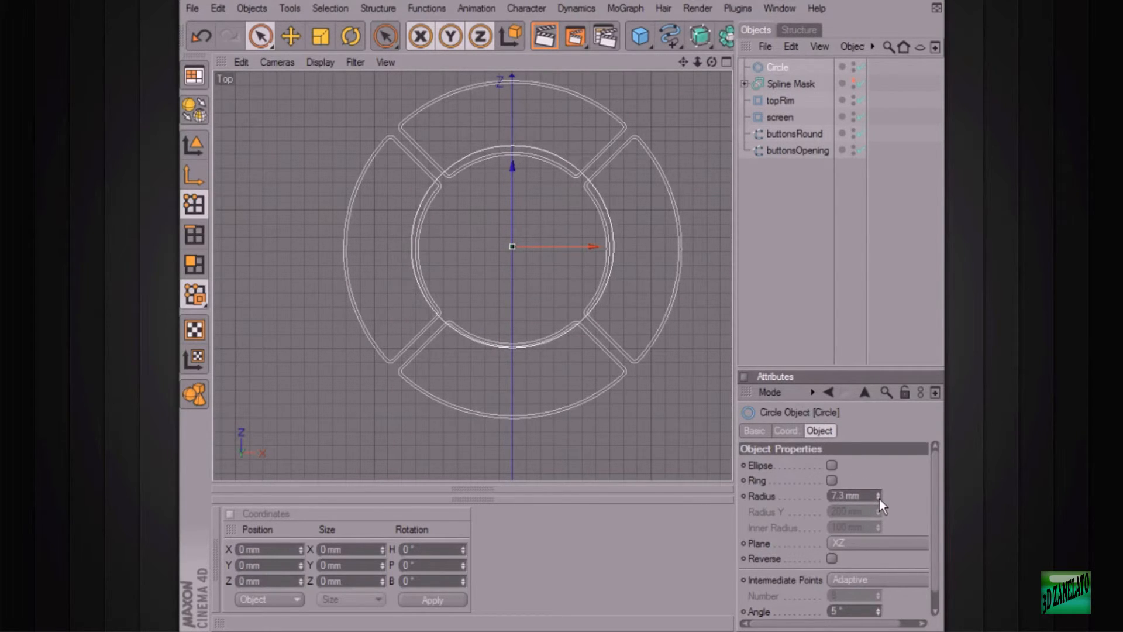
pyautogui.keyDown('alt'); pyautogui.click(879, 499); pyautogui.keyUp('alt')
# Fine-tune the circle's Z position so it sits concentric with the inner edges of the ring segments.
pyautogui.scroll(5, 616, 329)
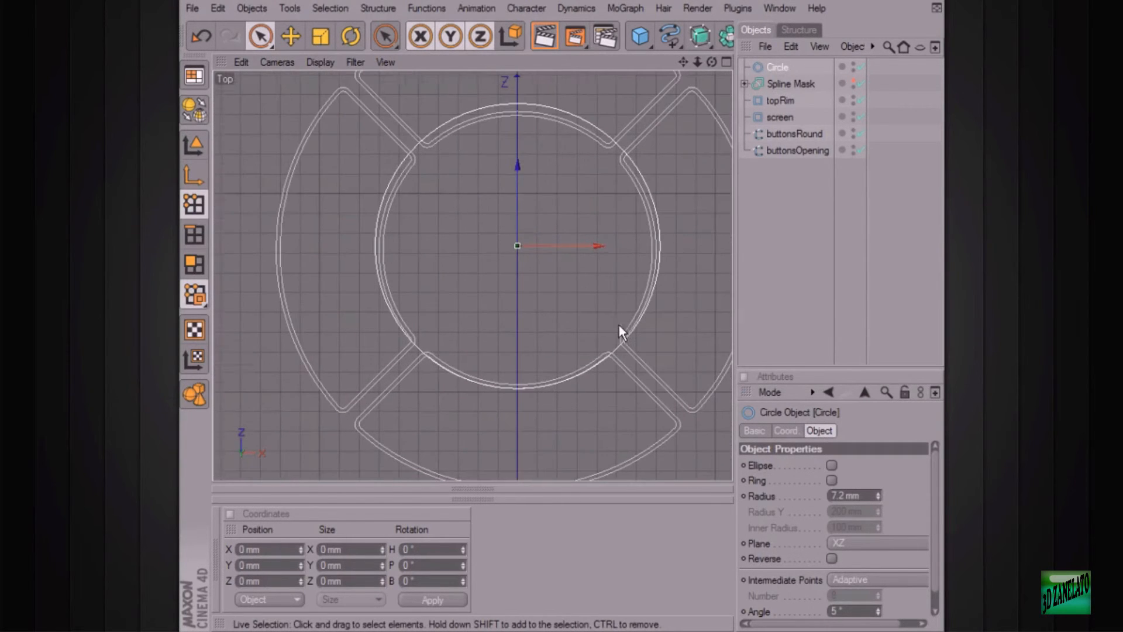
pyautogui.moveTo(521, 209); pyautogui.dragTo(518, 209)
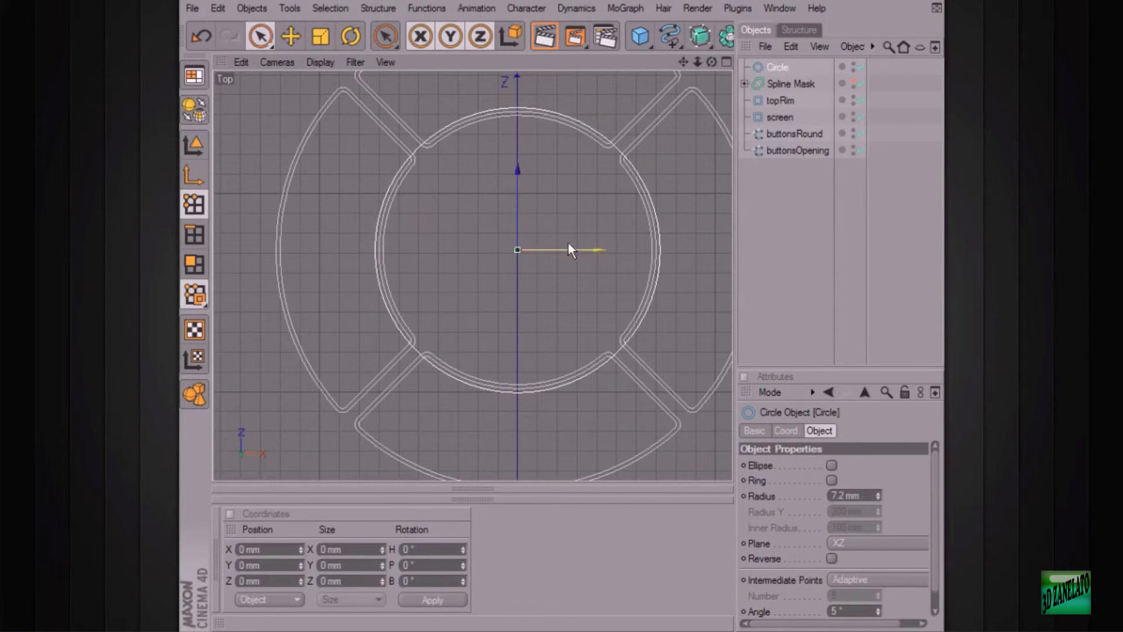
pyautogui.keyDown('alt'); pyautogui.moveTo(647, 290); pyautogui.dragTo(584, 264, button='middle'); pyautogui.keyUp('alt')
pyautogui.scroll(2, 647, 291)
pyautogui.scroll(1, 647, 290)
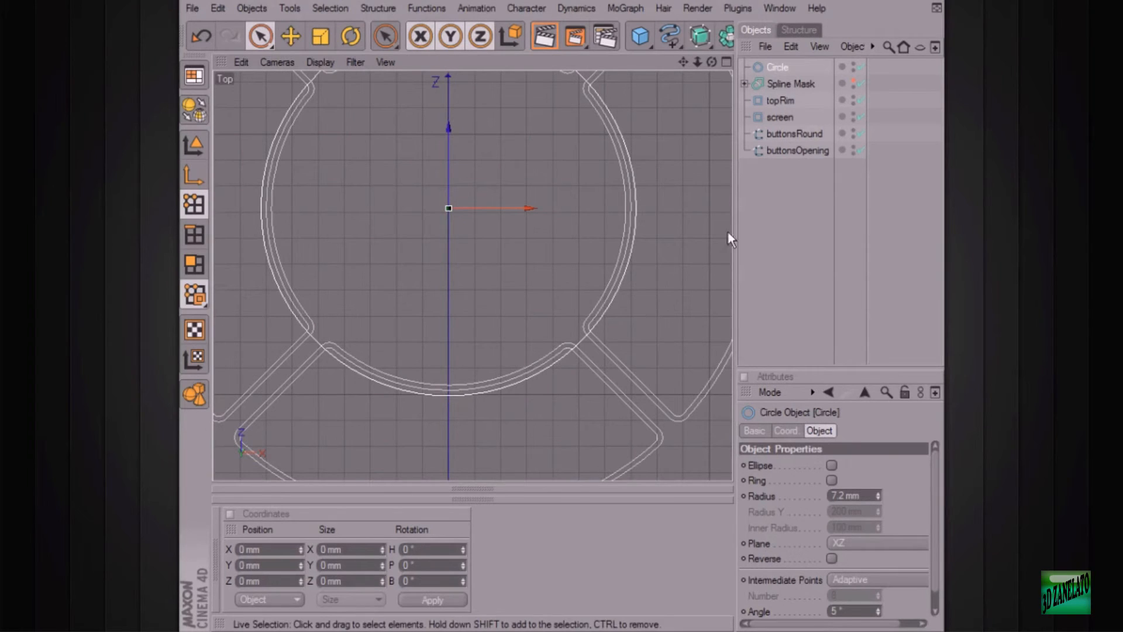
# Hide the buttonsRound spline in the viewport and check how the circle overlaps the buttonsOpening contours.
pyautogui.click(854, 147)
pyautogui.click(854, 147)
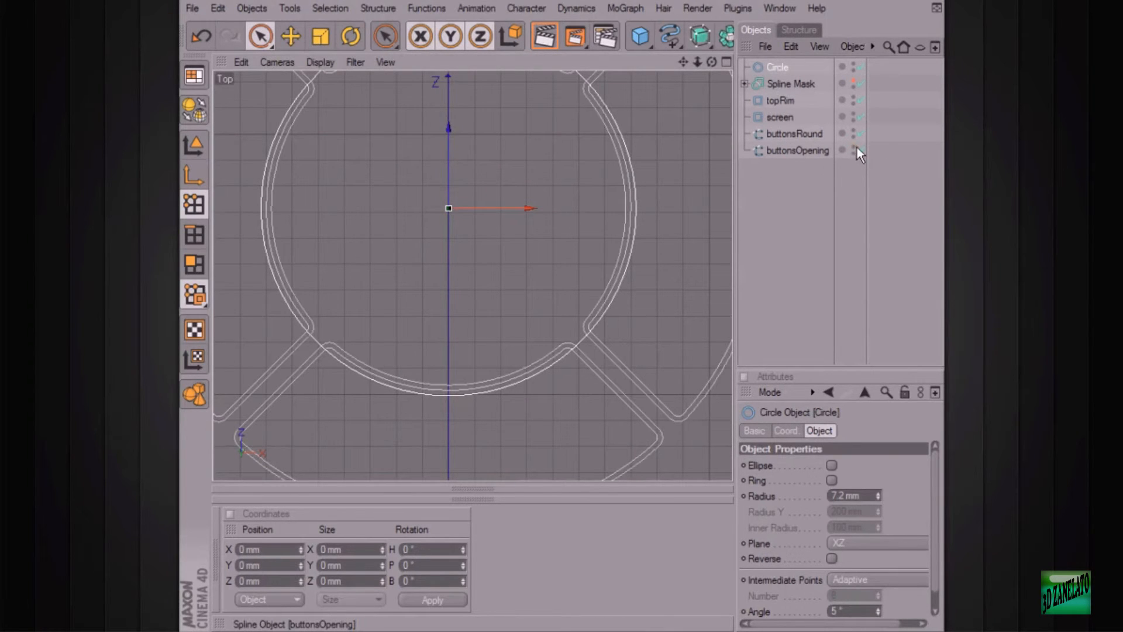
pyautogui.click(854, 133)
pyautogui.scroll(-1, 706, 195)
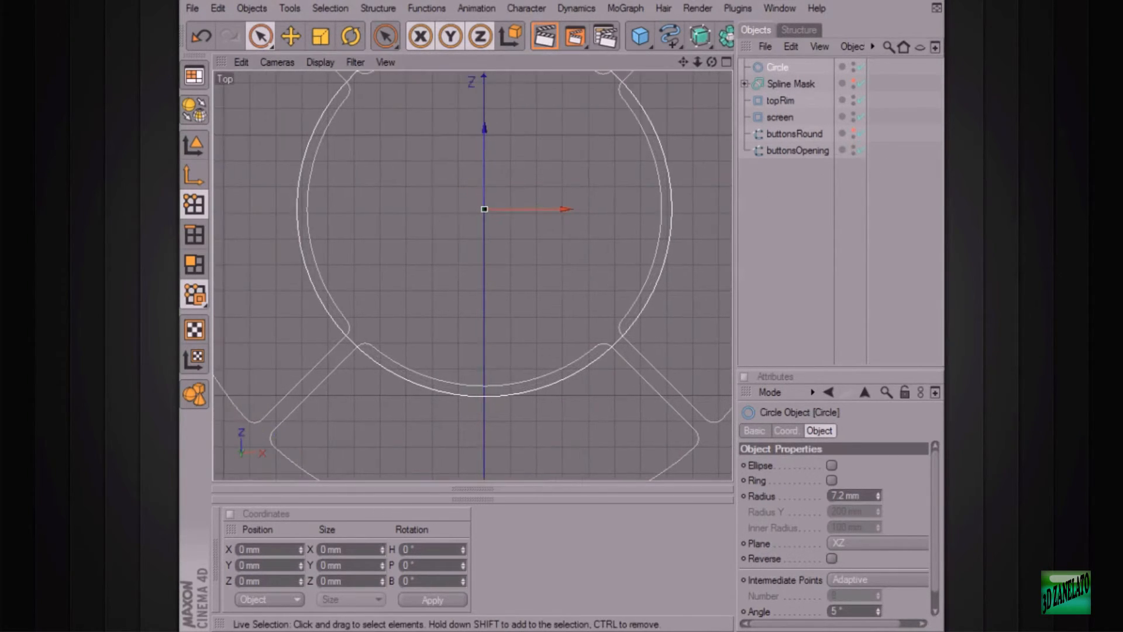
pyautogui.keyDown('alt'); pyautogui.moveTo(504, 213); pyautogui.dragTo(500, 300, button='middle'); pyautogui.keyUp('alt')
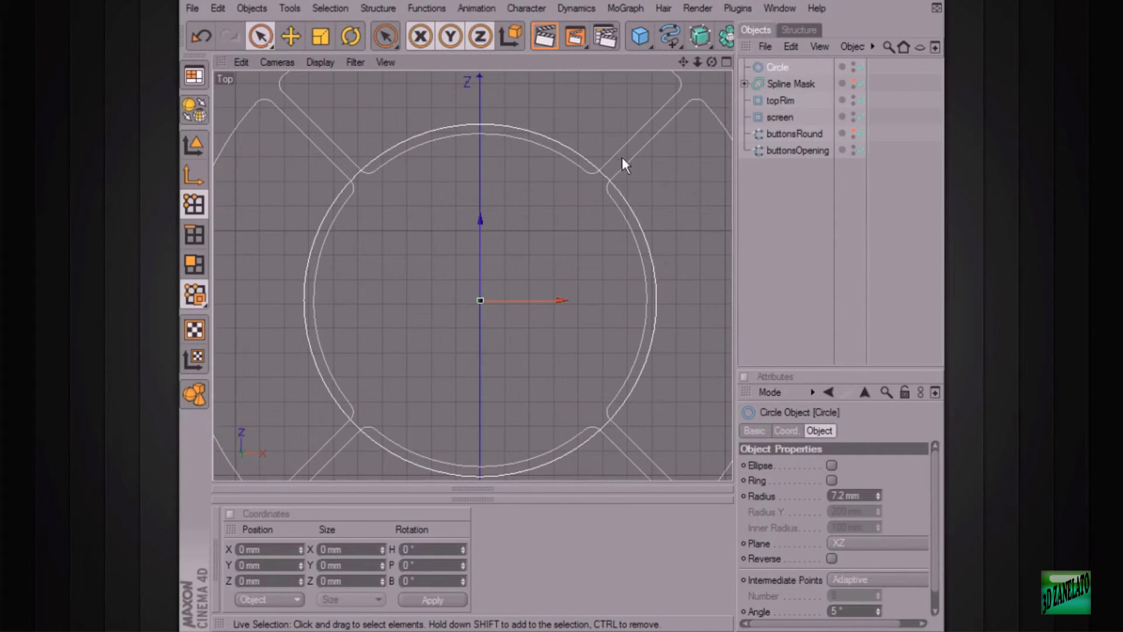
pyautogui.keyDown('alt'); pyautogui.moveTo(662, 229); pyautogui.dragTo(617, 224, button='middle'); pyautogui.keyUp('alt')
pyautogui.scroll(-3, 662, 228)
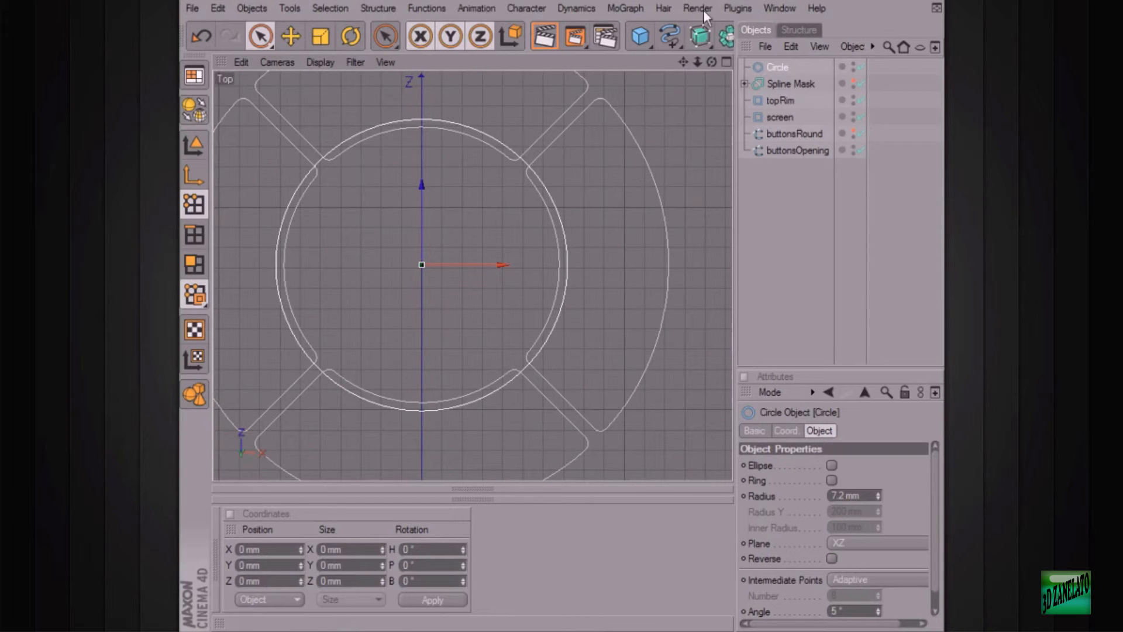
# Add a MoGraph Spline Mask object and make the 7.2 mm circle editable.
pyautogui.click(637, 7)
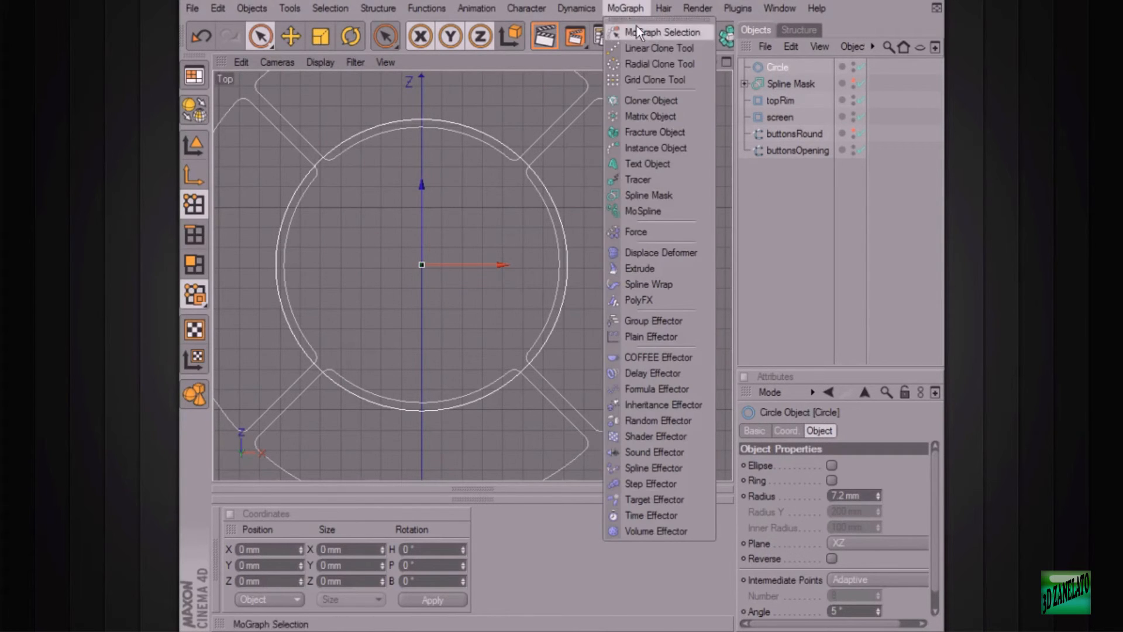
pyautogui.click(673, 195)
pyautogui.click(782, 84)
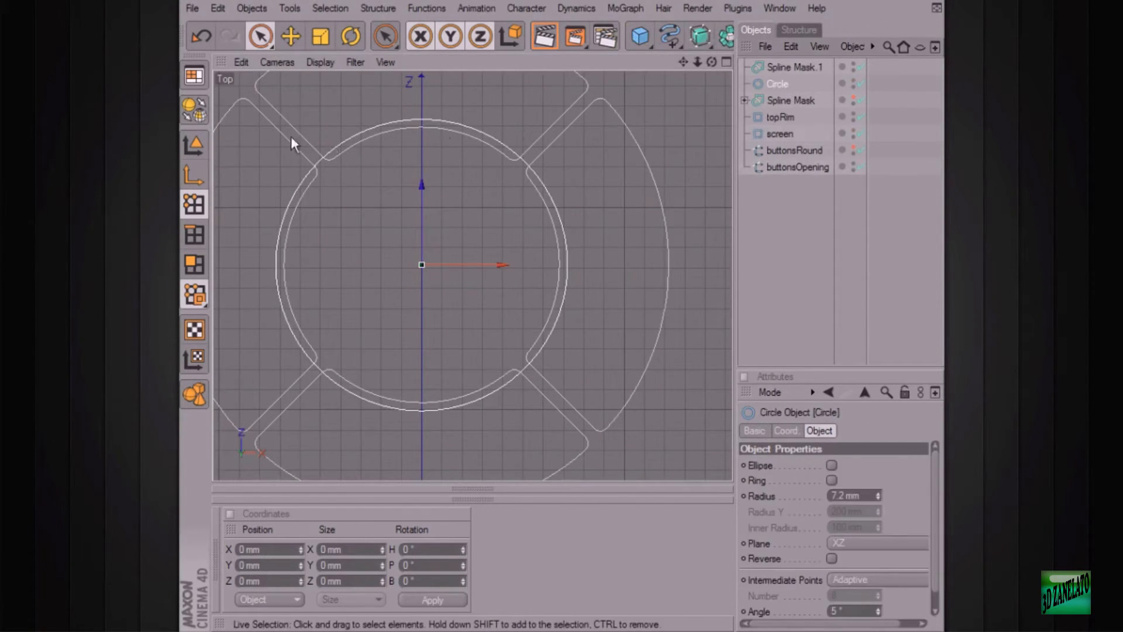
pyautogui.click(194, 109)
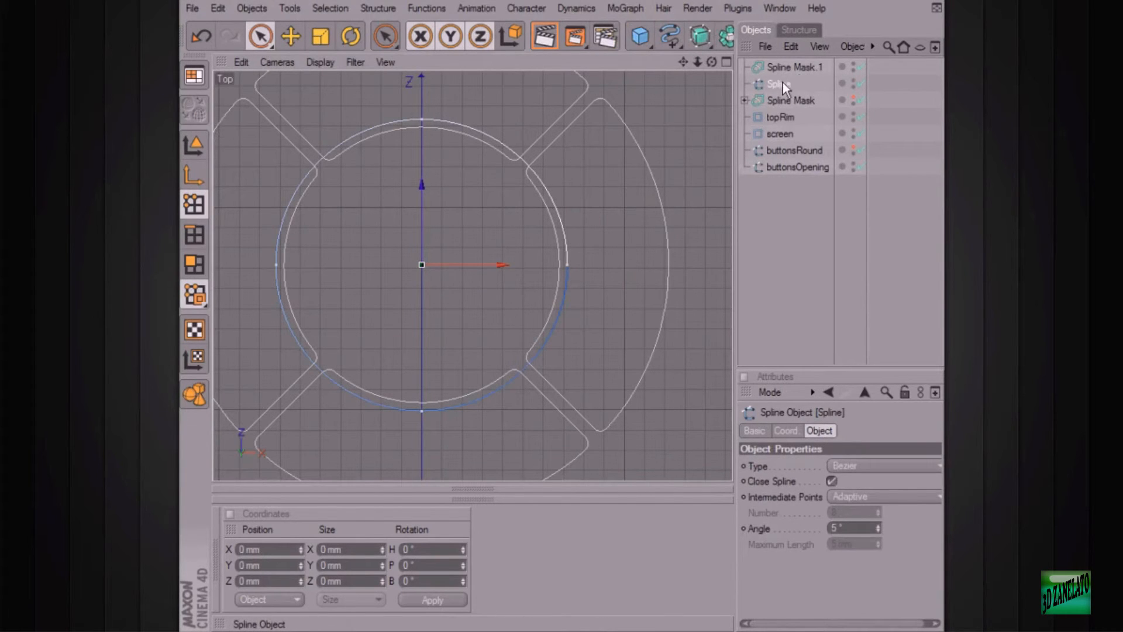
# Place the circle's spline and the buttonsOpening spline under the new Spline Mask.1 object.
pyautogui.moveTo(783, 83); pyautogui.dragTo(795, 66)
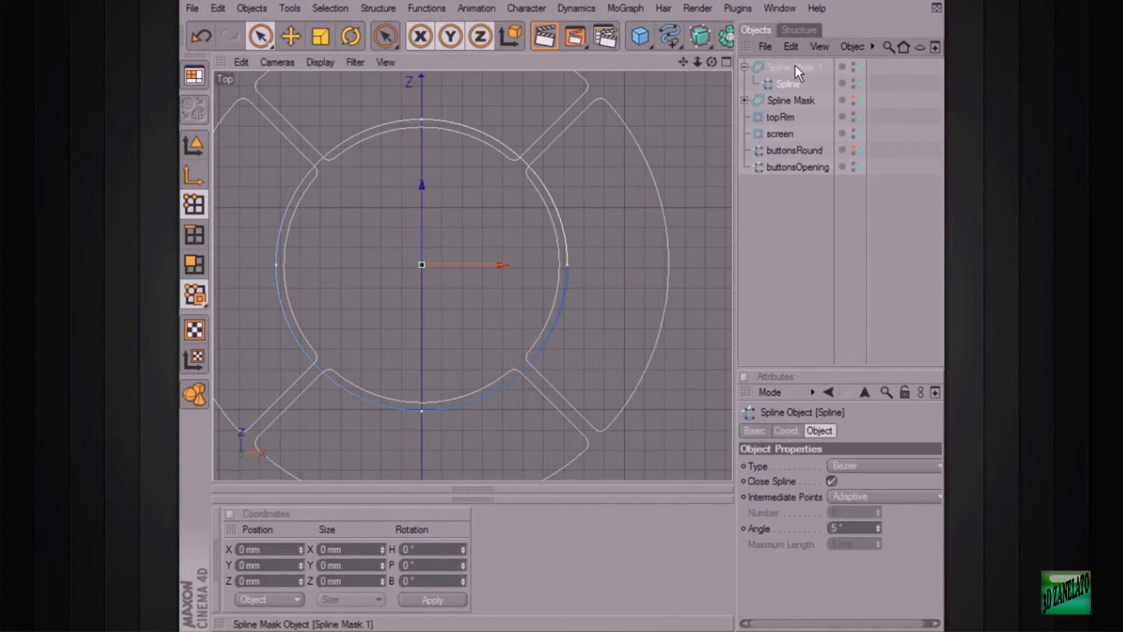
pyautogui.click(798, 168)
pyautogui.moveTo(791, 82); pyautogui.dragTo(798, 80)
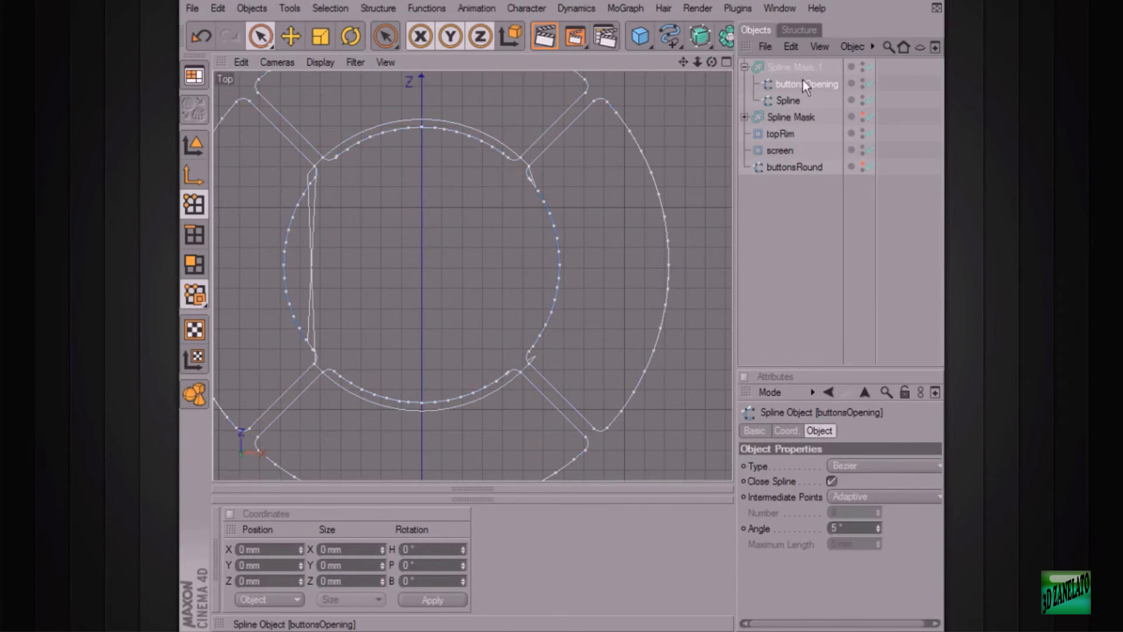
# Set the axis of Spline Mask.1 to XZ (Along Y) and check its union against the buttonsOpening and circle splines.
pyautogui.click(794, 67)
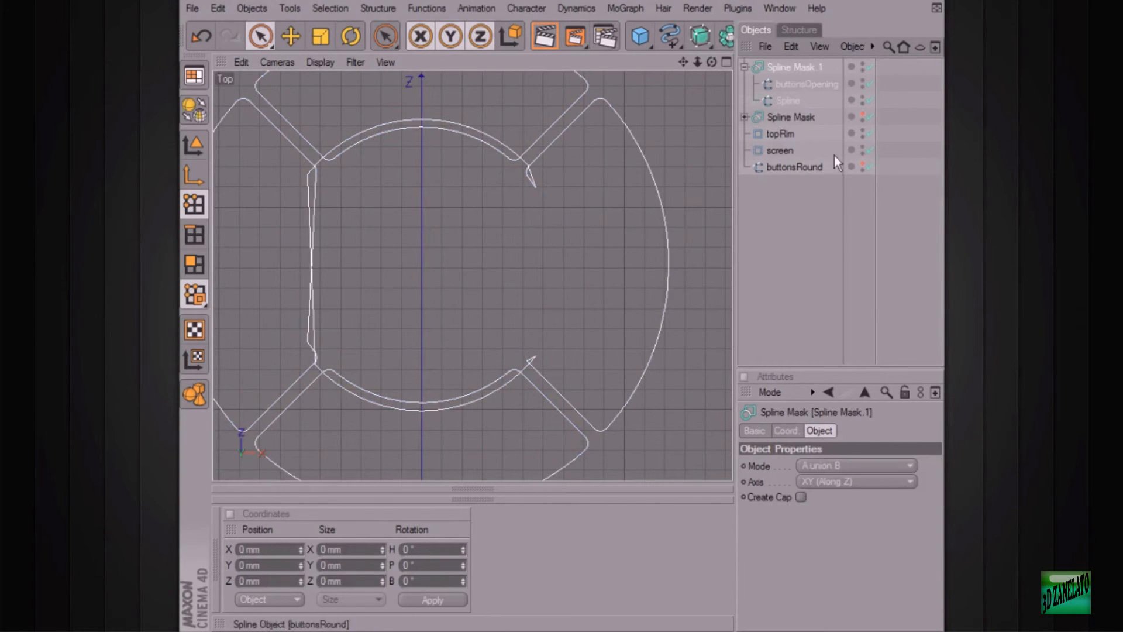
pyautogui.click(877, 484)
pyautogui.click(871, 528)
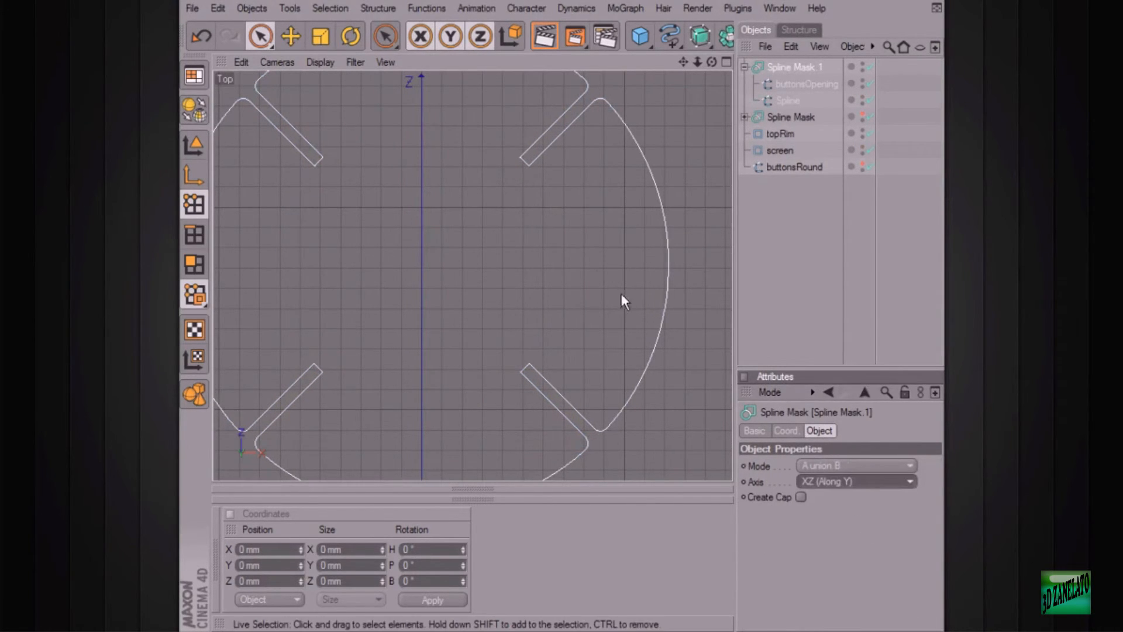
pyautogui.scroll(-4, 595, 270)
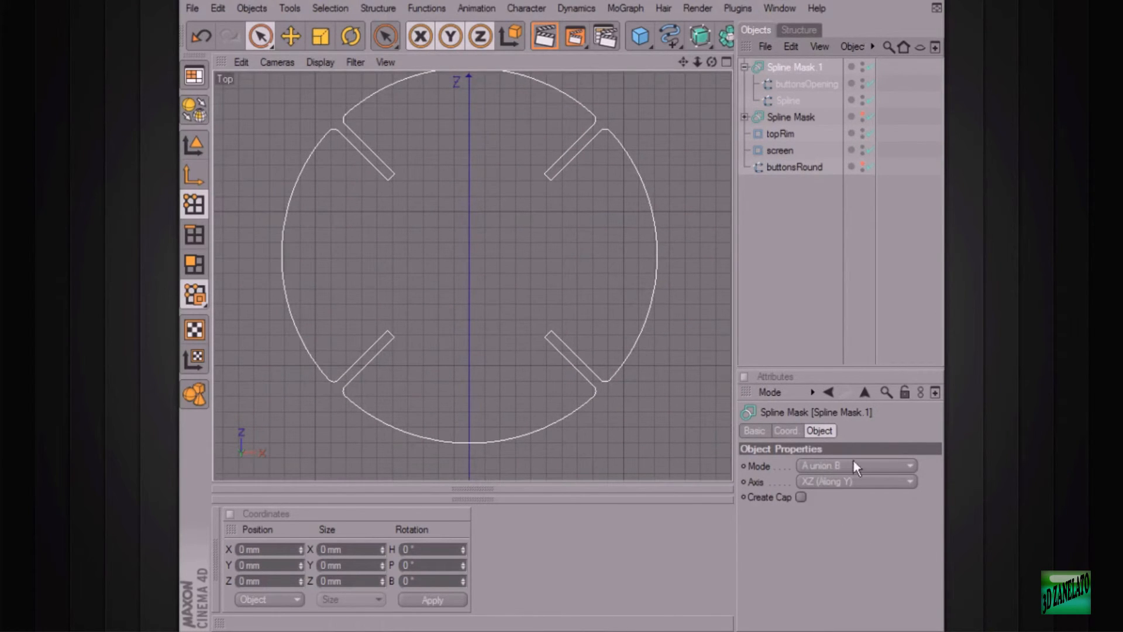
pyautogui.click(795, 83)
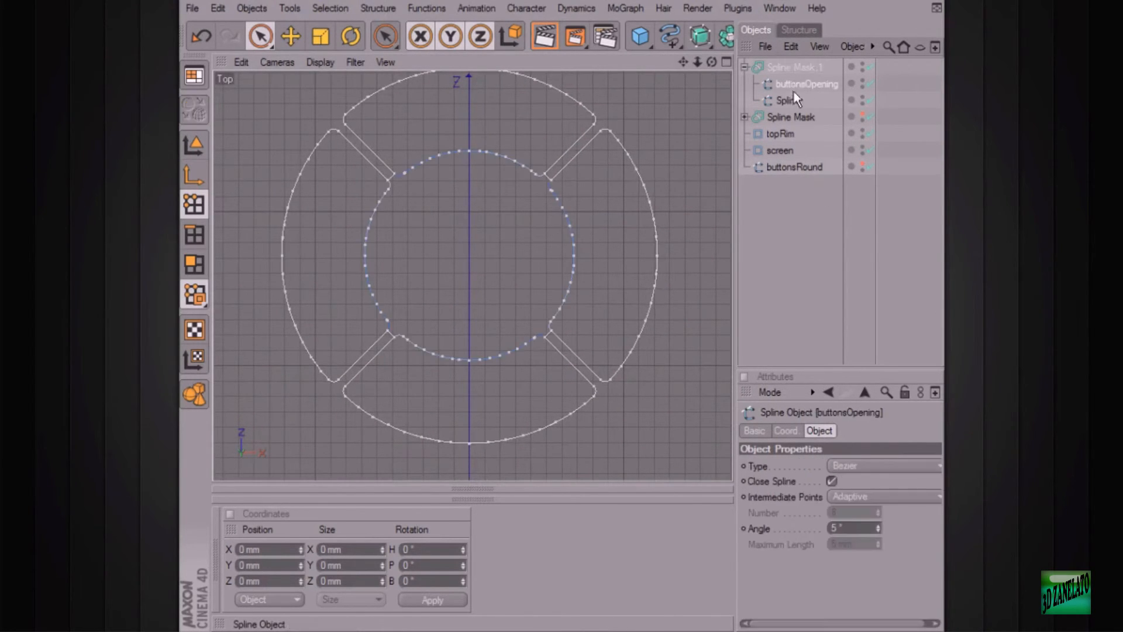
pyautogui.click(790, 101)
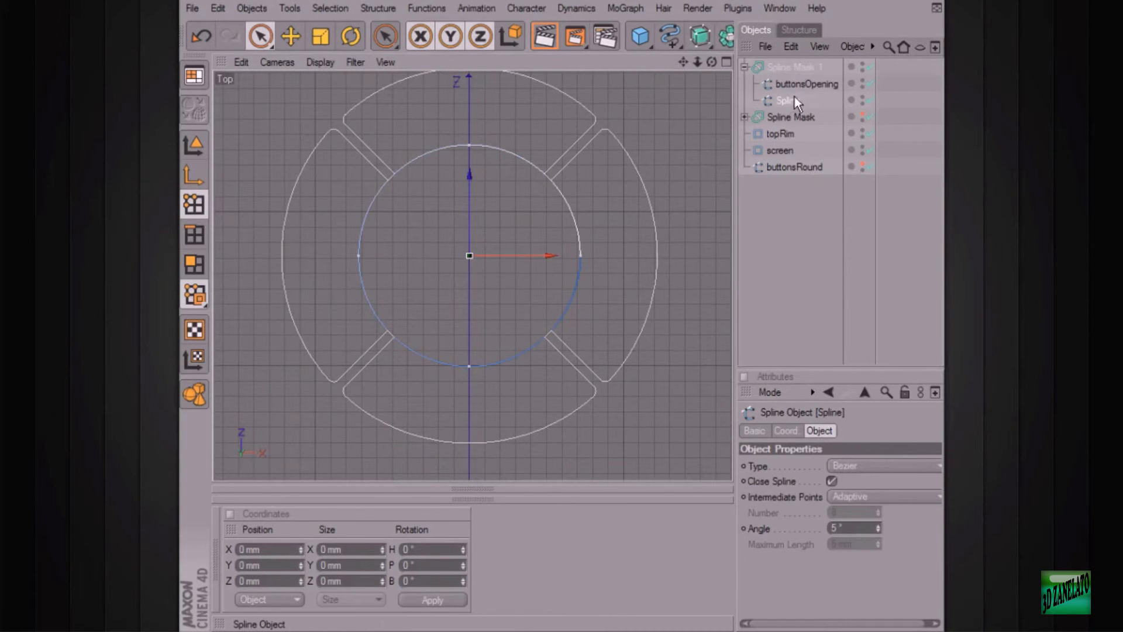
pyautogui.click(795, 65)
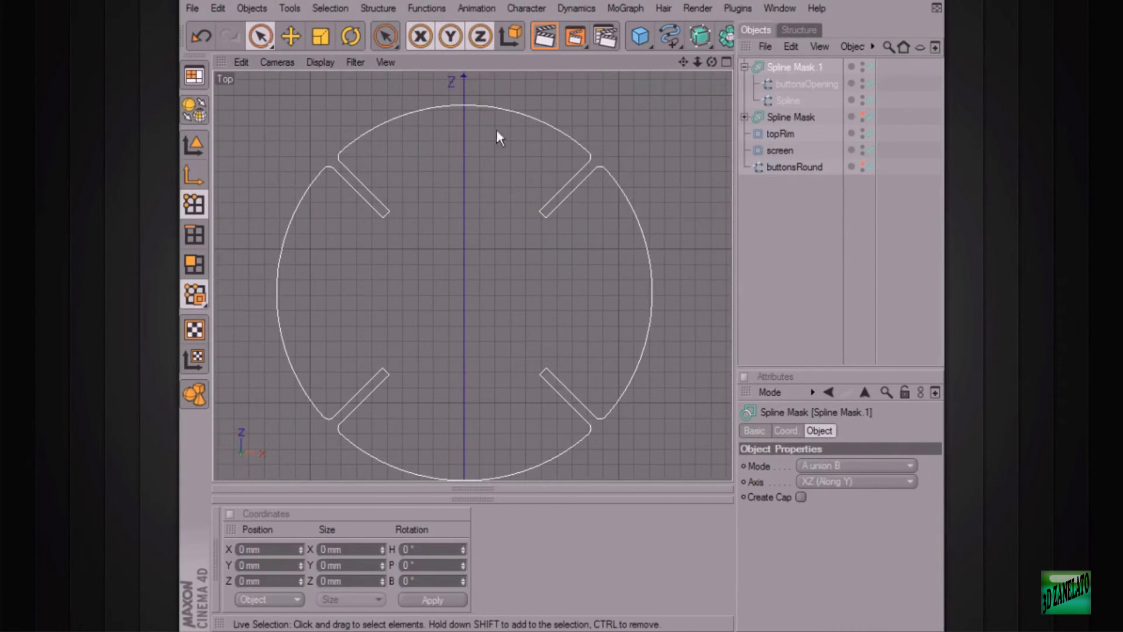
# Show the buttonsRound spline in the viewport again and inspect its fit inside the merged opening contour.
pyautogui.click(862, 164)
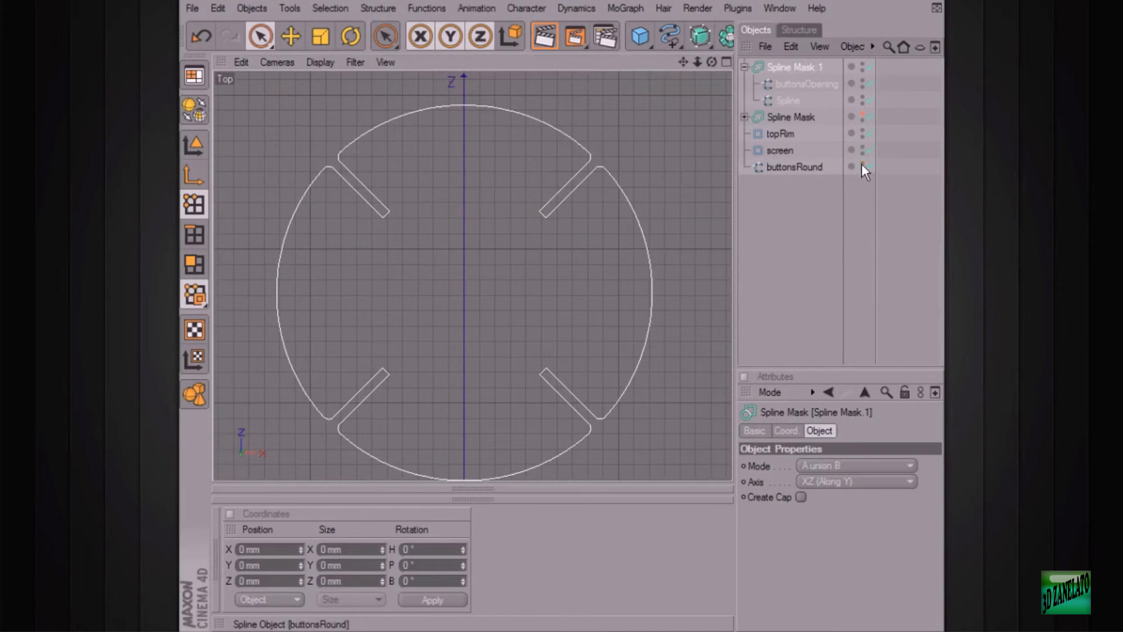
pyautogui.scroll(3, 629, 177)
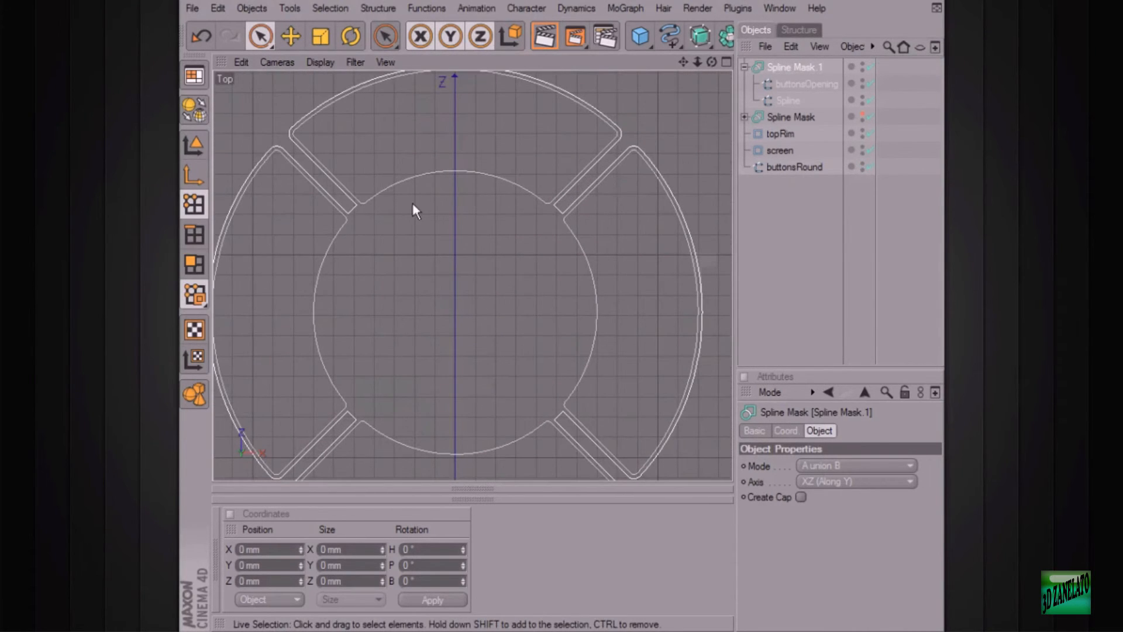
pyautogui.scroll(1, 415, 290)
pyautogui.keyDown('alt'); pyautogui.moveTo(277, 147); pyautogui.dragTo(349, 251, button='middle'); pyautogui.keyUp('alt')
pyautogui.keyDown('alt'); pyautogui.moveTo(570, 313); pyautogui.dragTo(510, 234, button='middle'); pyautogui.keyUp('alt')
pyautogui.scroll(-3, 574, 309)
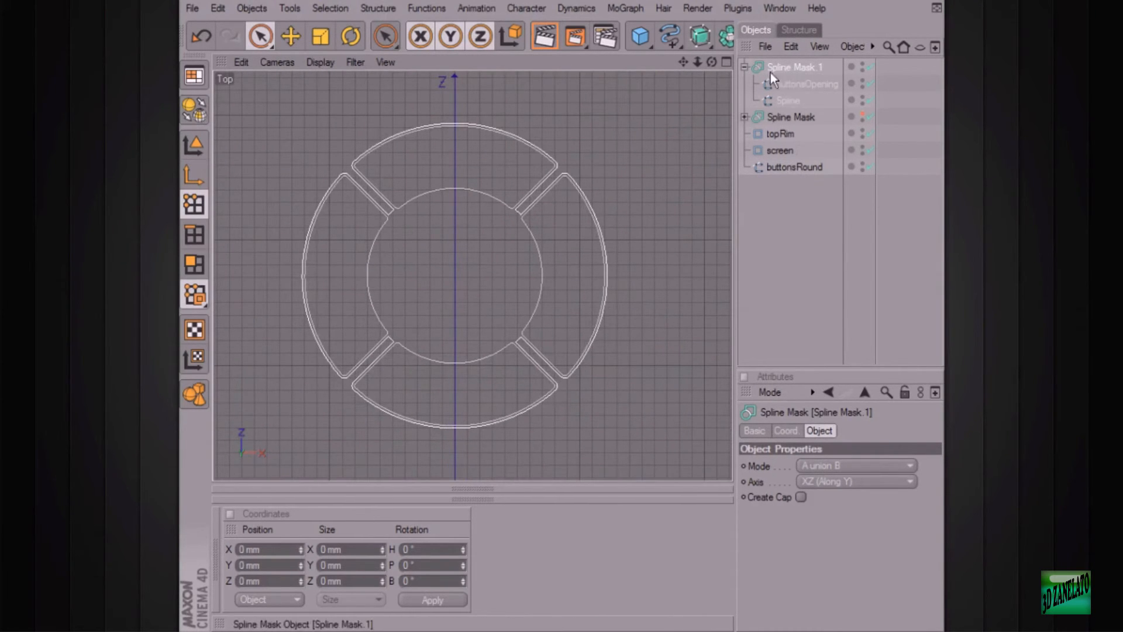
# Create a spline from Spline Mask.1 with Current State to Object and rename it buttonOpening.
pyautogui.click(744, 67)
pyautogui.rightClick(801, 69)
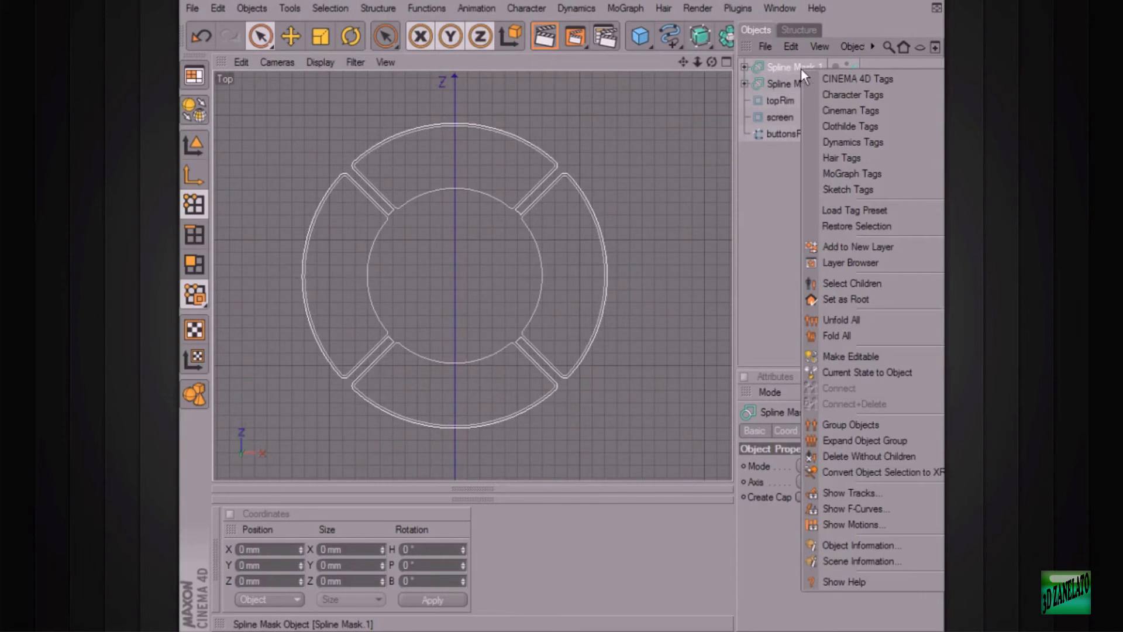
pyautogui.click(877, 372)
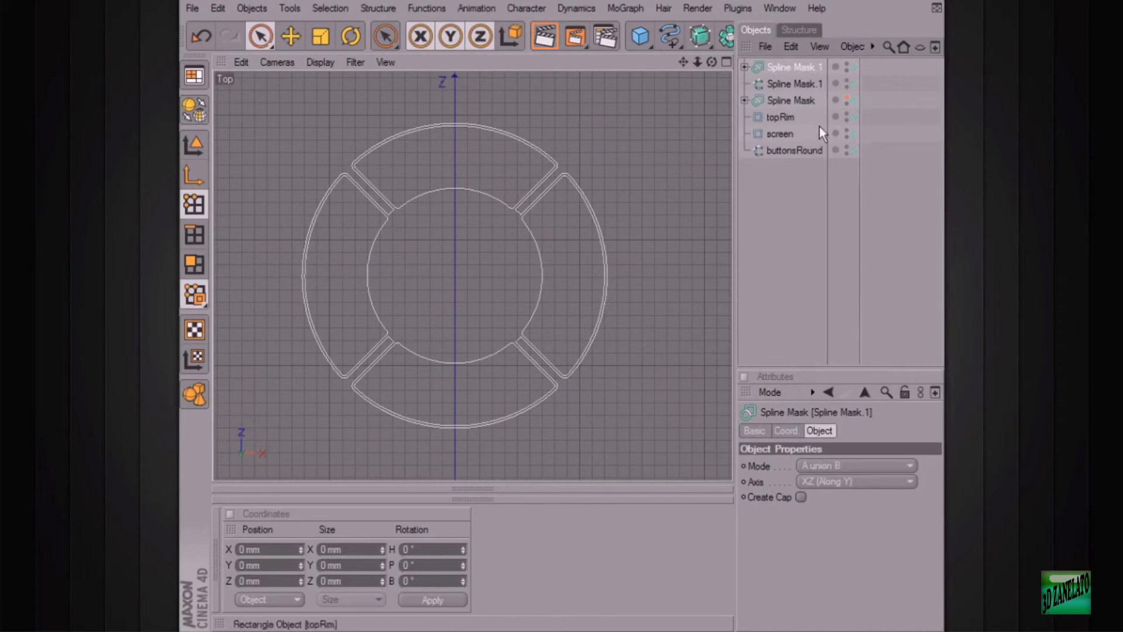
pyautogui.click(813, 84)
pyautogui.doubleClick(816, 83)
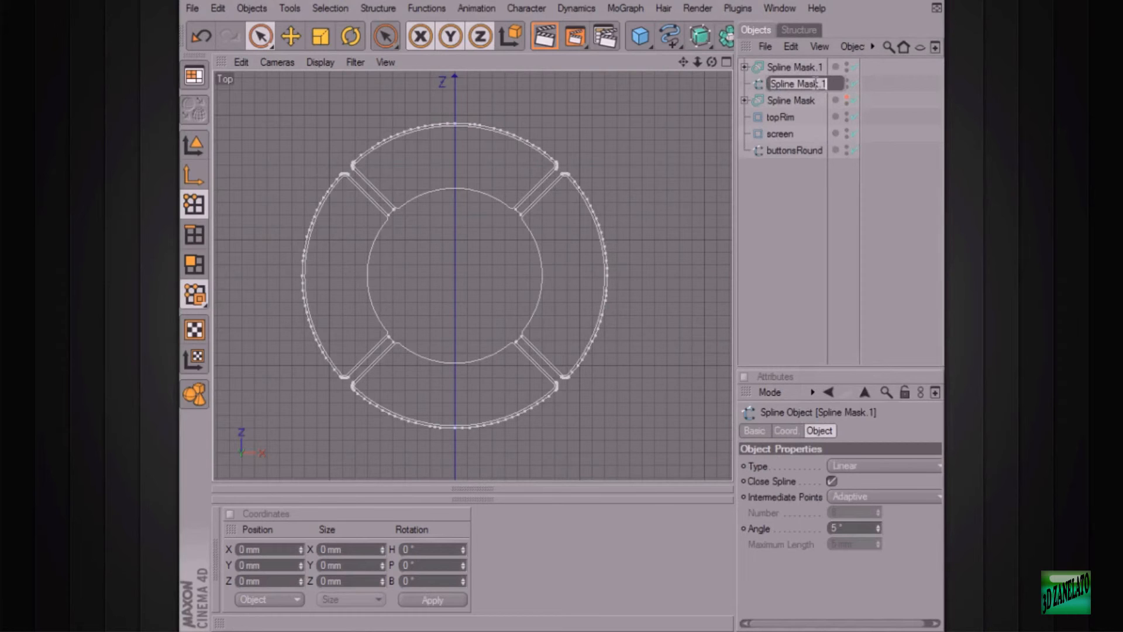
pyautogui.write('buttonOpening')
pyautogui.press('Return')
# Hide Spline Mask.1 in the viewport and place the buttonOpening spline below buttonsRound in the object list.
pyautogui.click(806, 69)
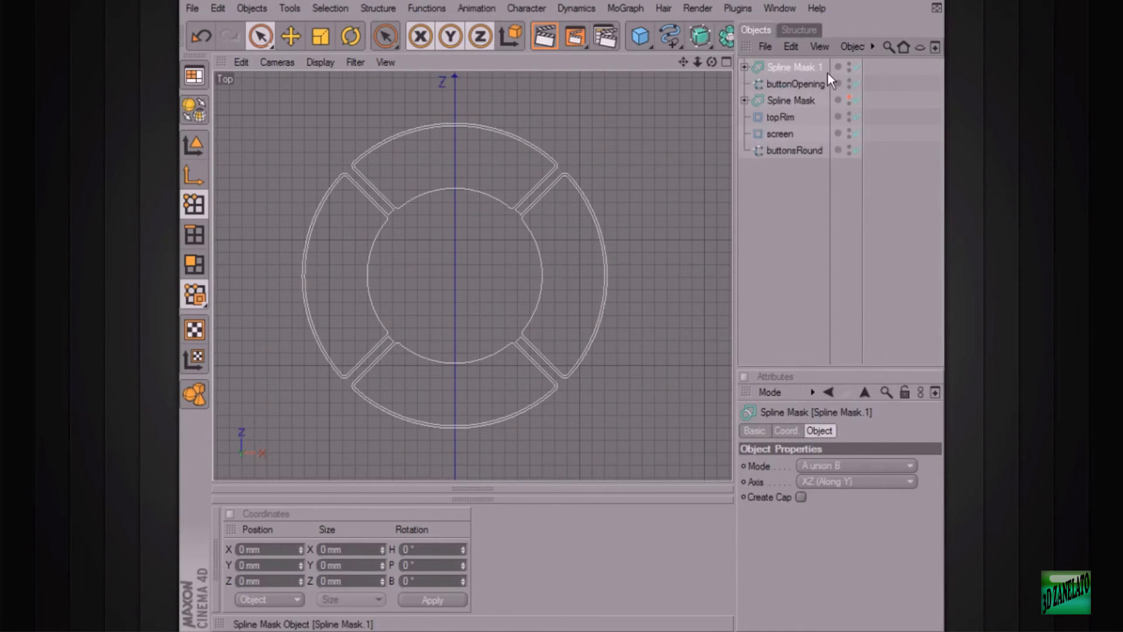
pyautogui.click(849, 66)
pyautogui.moveTo(795, 83)
pyautogui.mouseDown()
pyautogui.moveTo(804, 76)
pyautogui.moveTo(801, 100)
pyautogui.mouseUp()
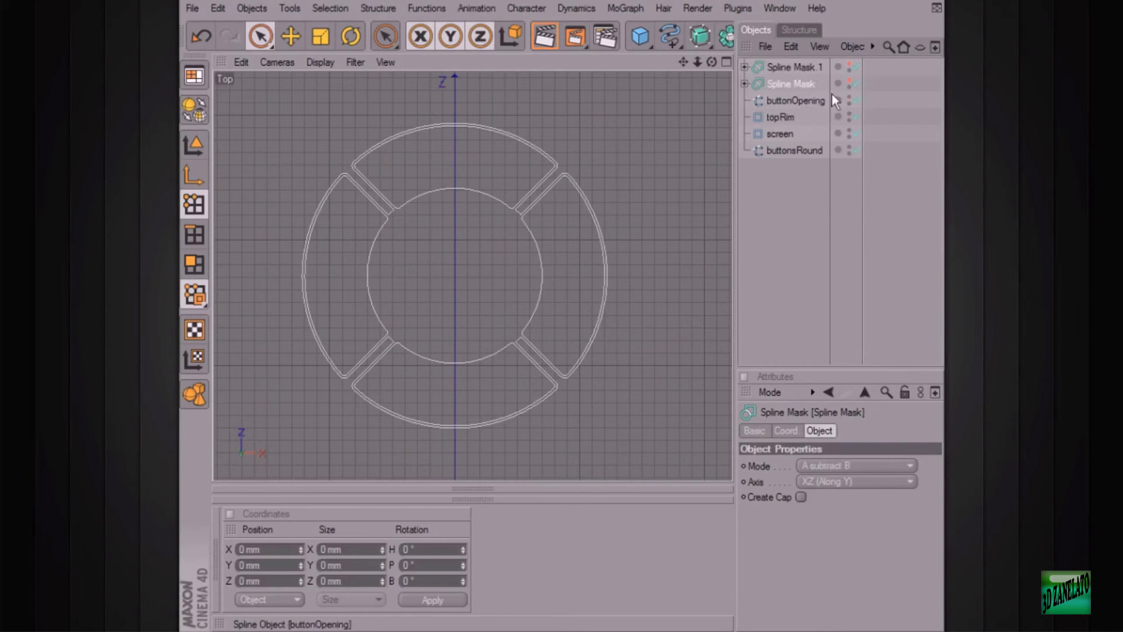
pyautogui.doubleClick(799, 100)
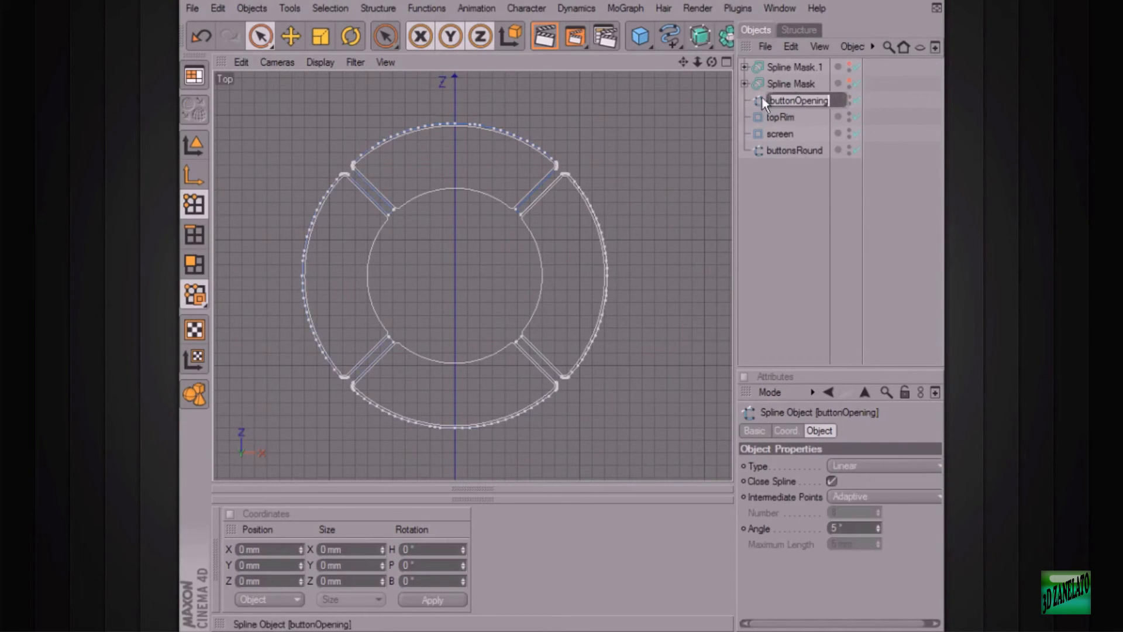
pyautogui.click(760, 99)
pyautogui.moveTo(778, 100); pyautogui.dragTo(840, 179)
# Compare the buttonsRound contours with the surrounding opening contour in the top view.
pyautogui.click(802, 135)
pyautogui.scroll(2, 615, 209)
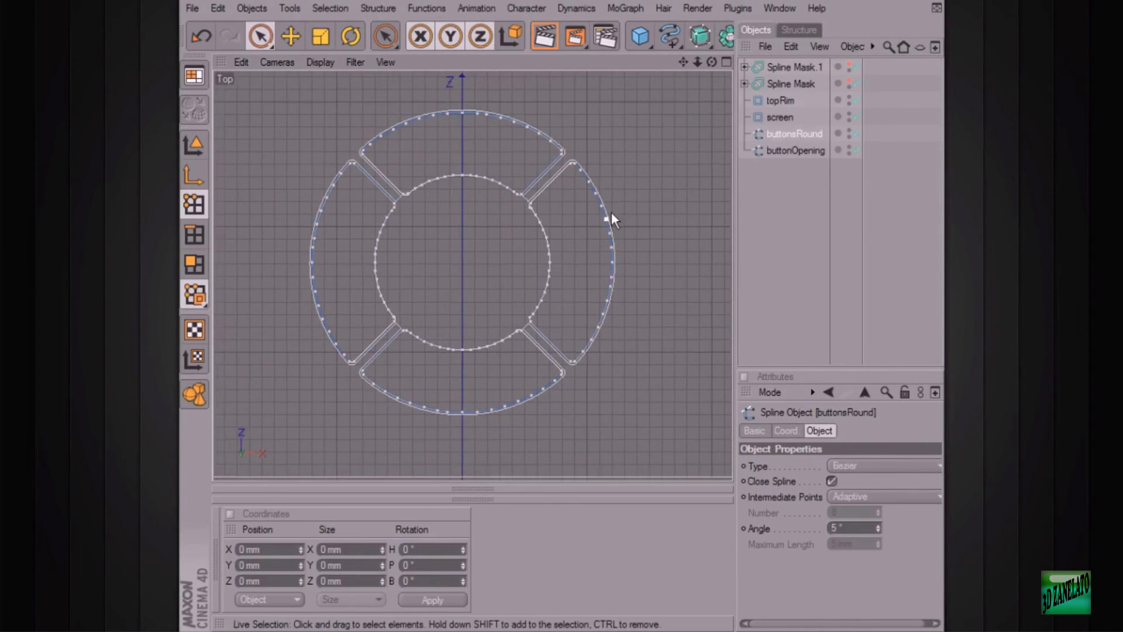
pyautogui.scroll(1, 529, 227)
pyautogui.keyDown('alt'); pyautogui.moveTo(529, 226); pyautogui.dragTo(552, 284, button='middle'); pyautogui.keyUp('alt')
pyautogui.click(698, 222)
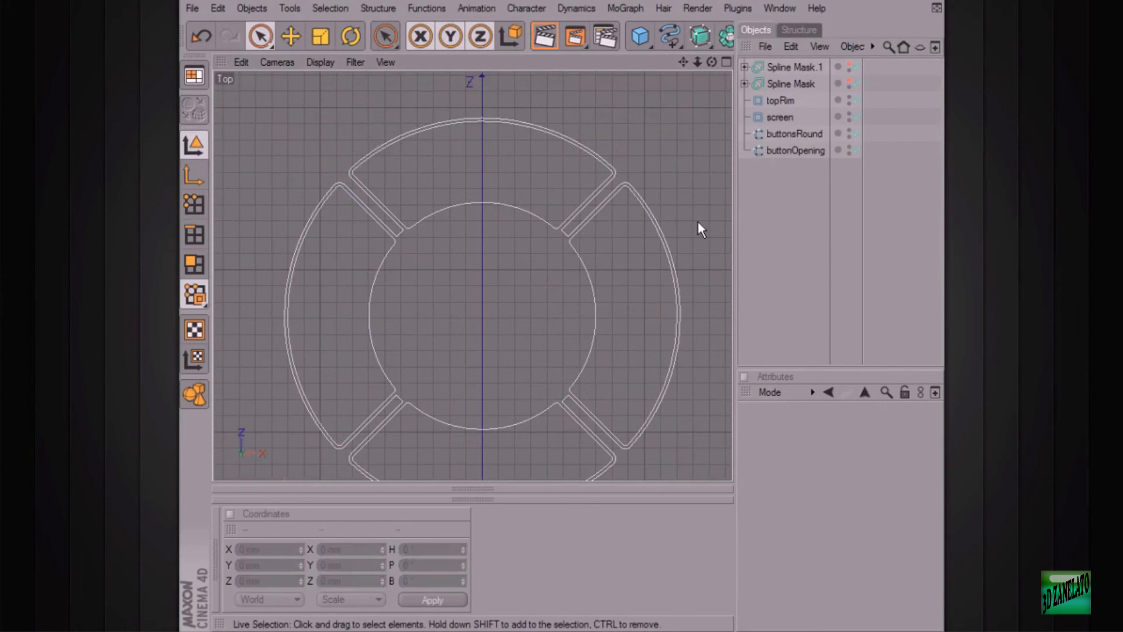
pyautogui.scroll(-3, 691, 234)
pyautogui.keyDown('alt'); pyautogui.moveTo(451, 222); pyautogui.dragTo(451, 202, button='middle'); pyautogui.keyUp('alt')
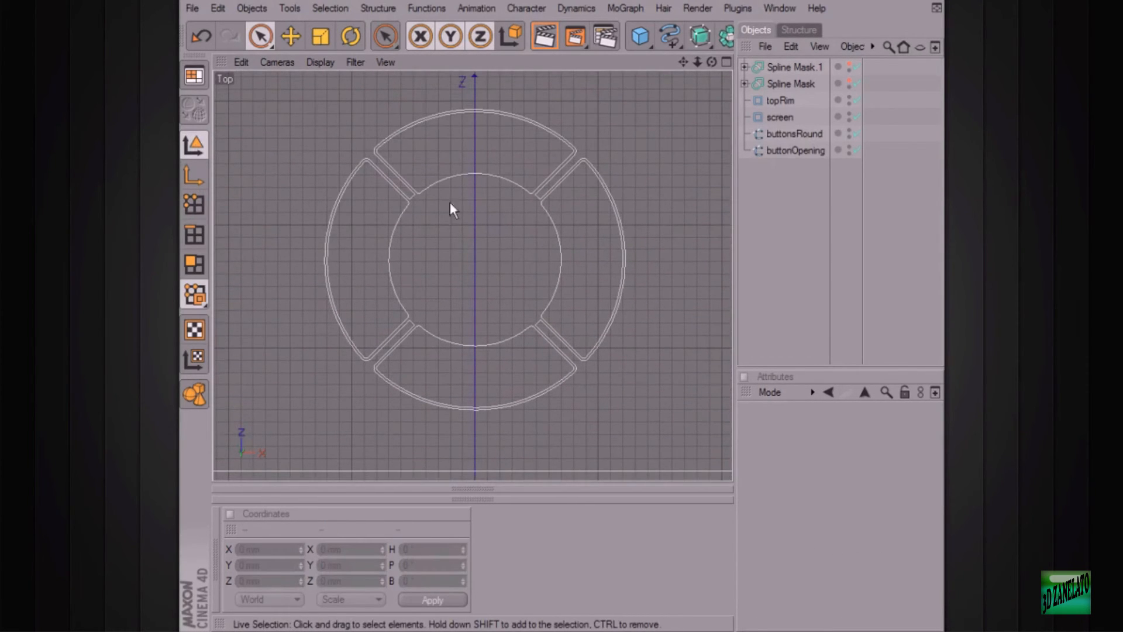
# Add a circle spline with a 6 mm radius and centre it inside the control wheel at Z about -32.86 mm.
pyautogui.click(670, 36)
pyautogui.click(713, 107)
pyautogui.scroll(-8, 567, 203)
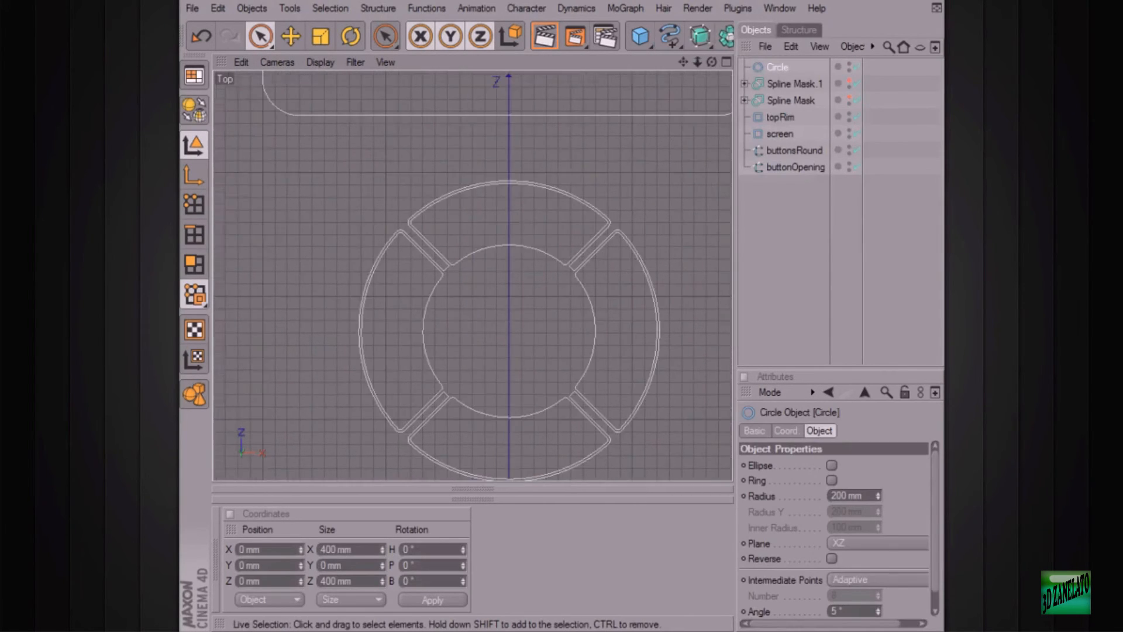
pyautogui.moveTo(487, 114); pyautogui.dragTo(487, 264)
pyautogui.keyDown('alt'); pyautogui.moveTo(553, 198); pyautogui.dragTo(587, 207, button='middle'); pyautogui.keyUp('alt')
pyautogui.scroll(5, 547, 142)
pyautogui.scroll(4, 546, 141)
pyautogui.moveTo(484, 168); pyautogui.dragTo(482, 176)
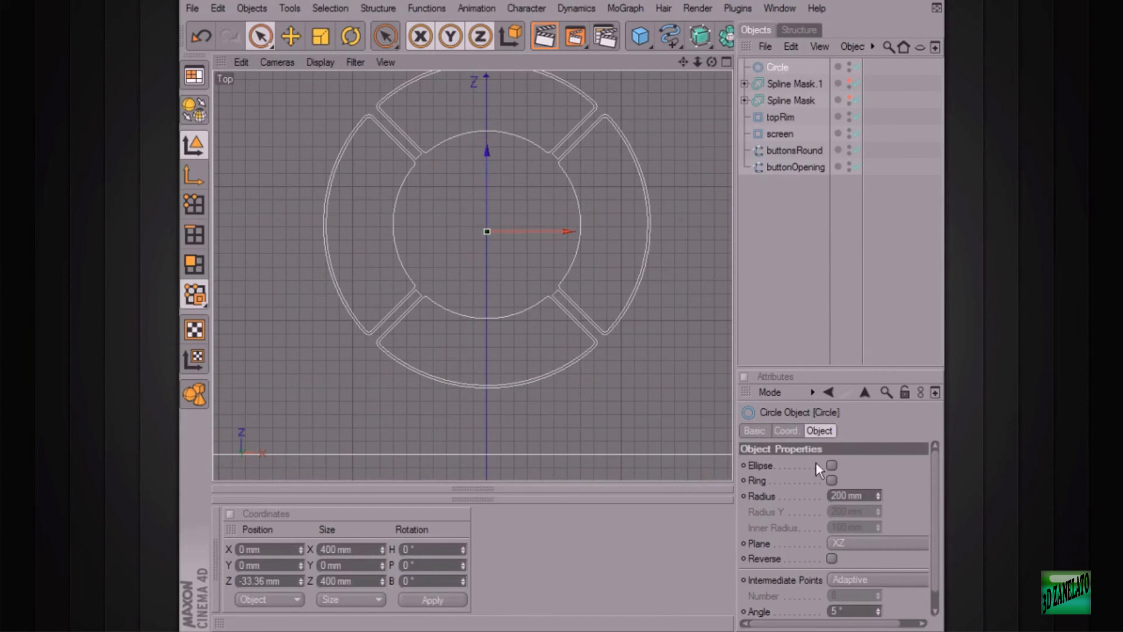
pyautogui.moveTo(877, 494); pyautogui.dragTo(878, 614)
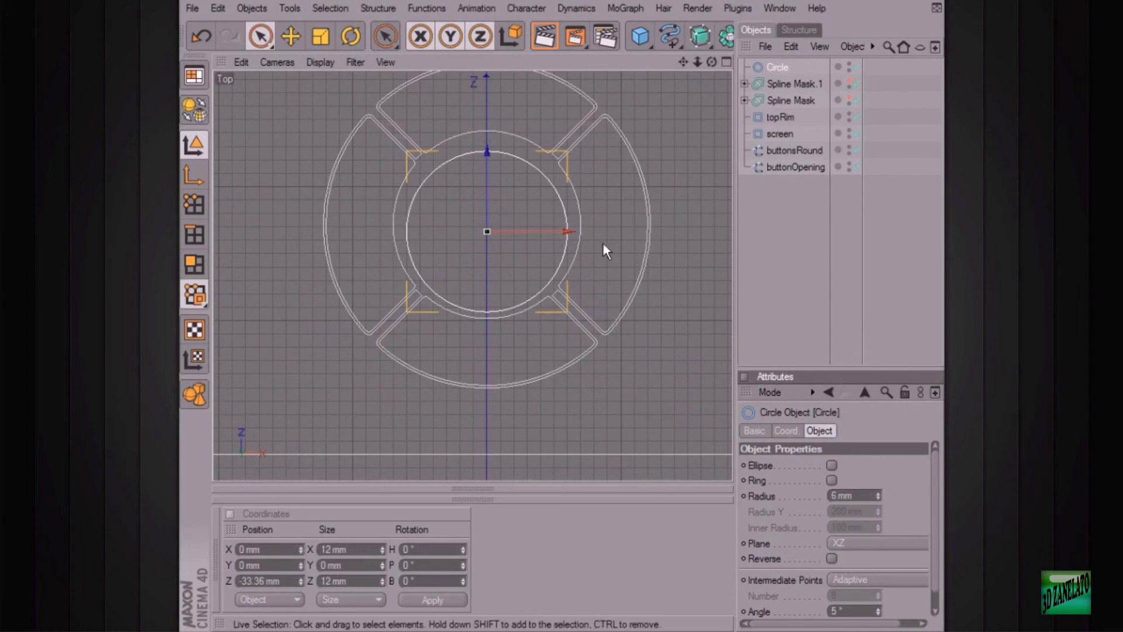
pyautogui.moveTo(493, 156); pyautogui.dragTo(487, 151)
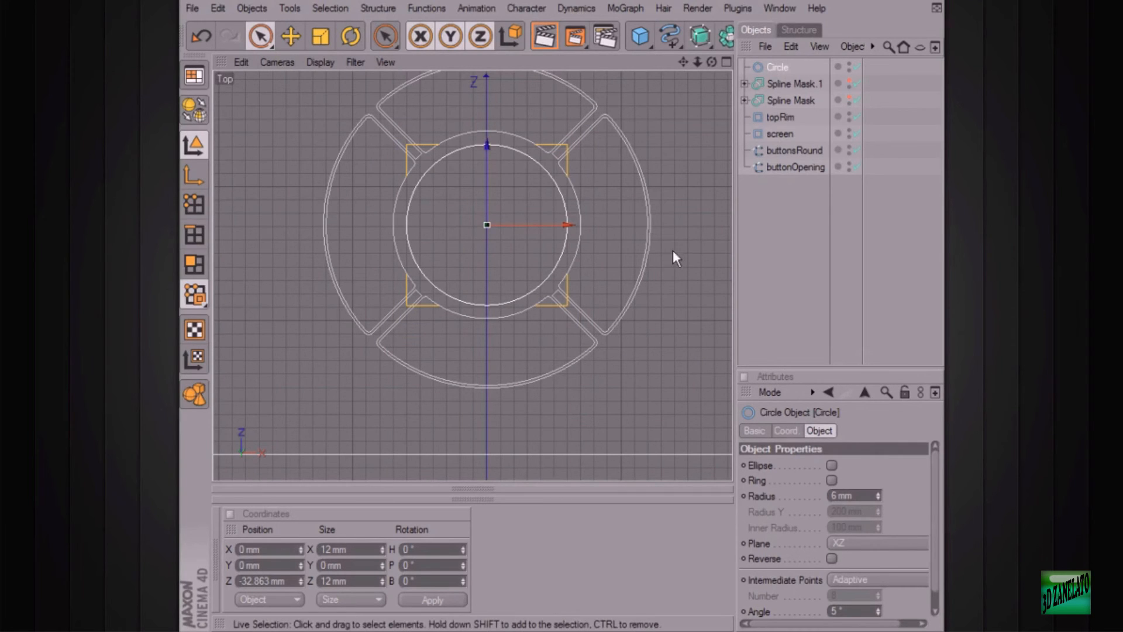
# Rename the 6 mm radius circle as buttonCenter and place it between screen and buttonsRound in the object list.
pyautogui.doubleClick(778, 67)
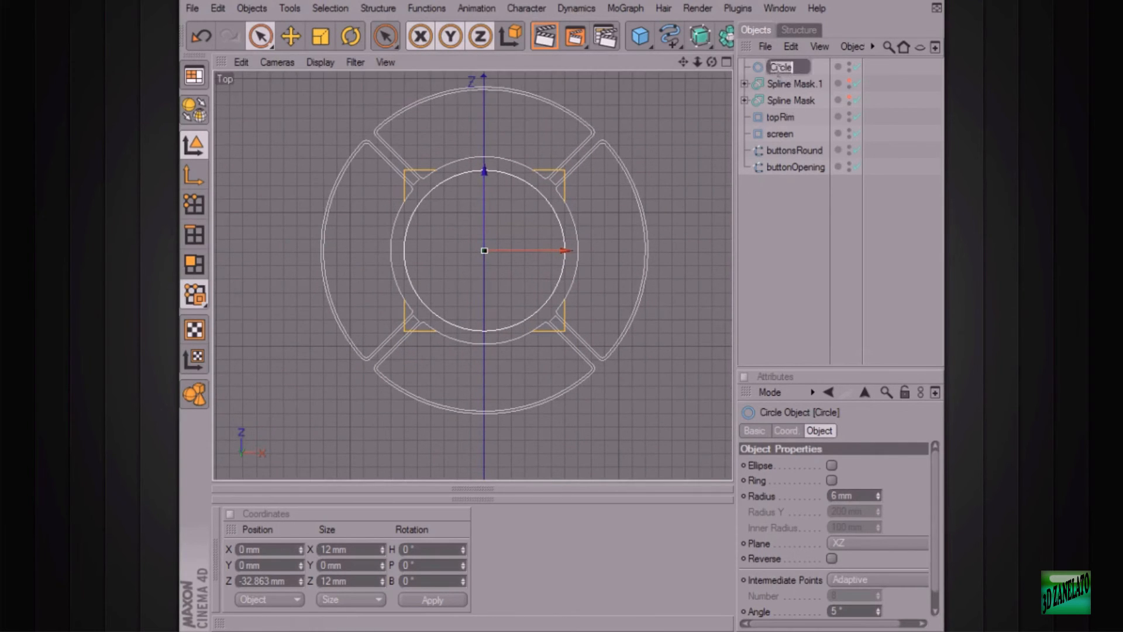
pyautogui.write('buttonCenter')
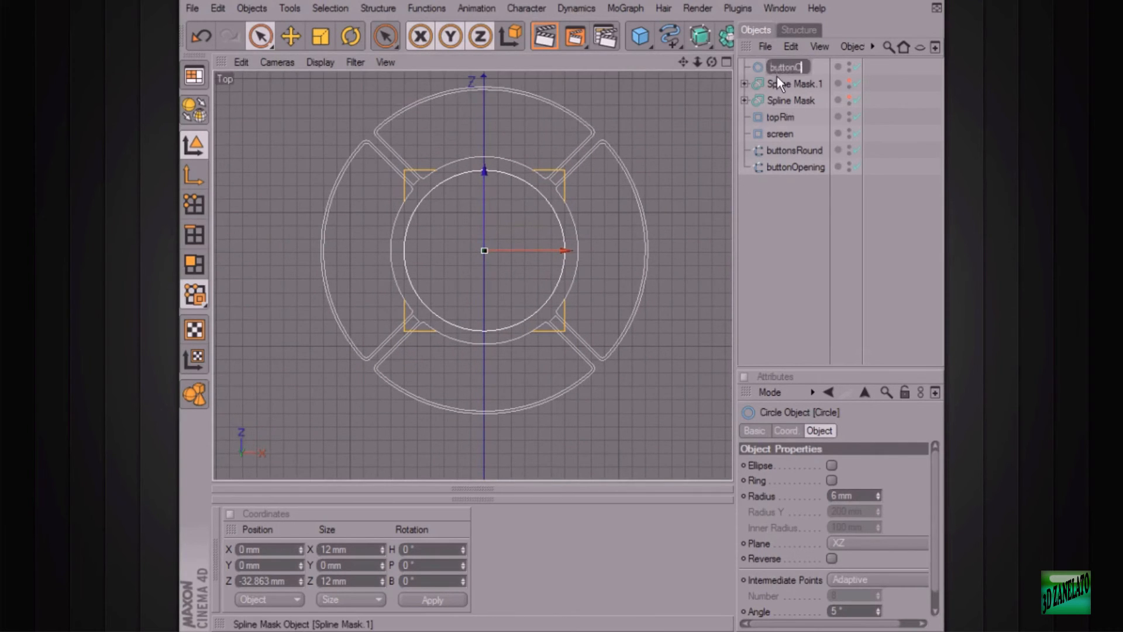
pyautogui.press('Return')
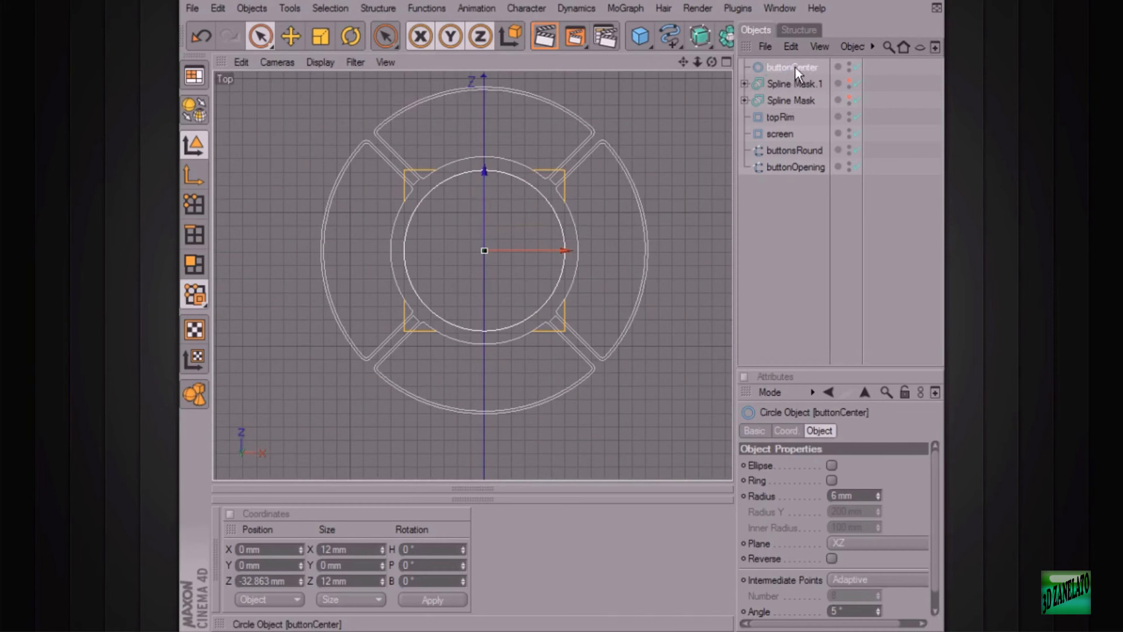
pyautogui.moveTo(795, 126); pyautogui.dragTo(791, 142)
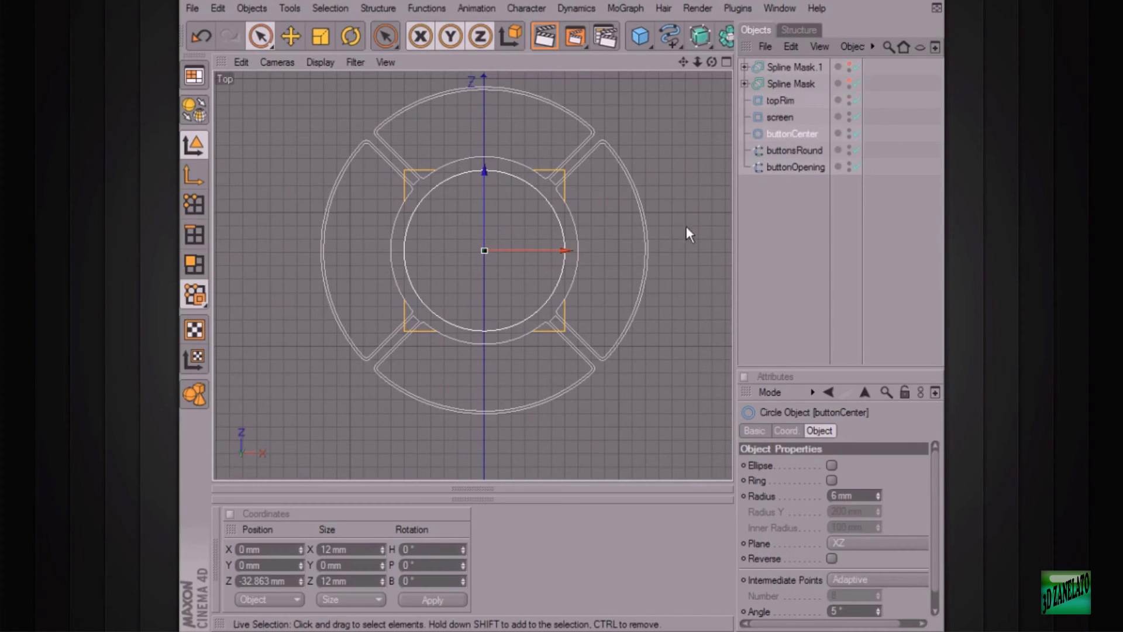
# Examine the wheel's opening contour and centre circle up close in the perspective view.
pyautogui.middleClick(629, 215)
pyautogui.middleClick(396, 181)
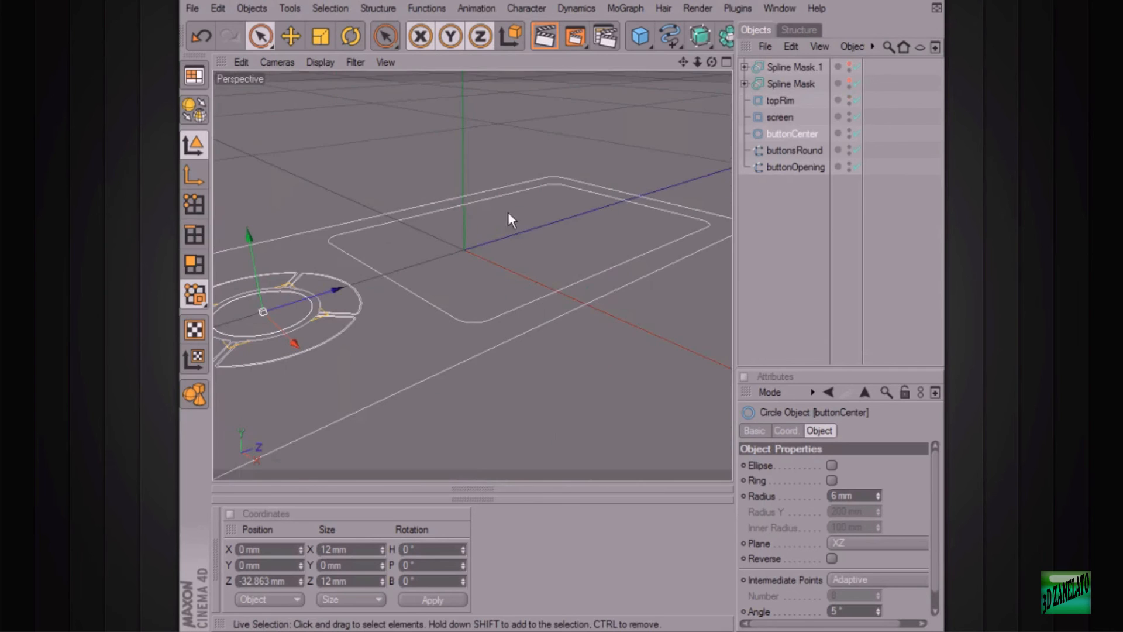
pyautogui.keyDown('alt'); pyautogui.moveTo(338, 367); pyautogui.dragTo(455, 235, button='middle'); pyautogui.keyUp('alt')
pyautogui.keyDown('alt'); pyautogui.moveTo(455, 235); pyautogui.dragTo(507, 255); pyautogui.keyUp('alt')
pyautogui.click(640, 220)
pyautogui.keyDown('alt'); pyautogui.moveTo(640, 220); pyautogui.dragTo(559, 192); pyautogui.keyUp('alt')
pyautogui.scroll(5, 575, 188)
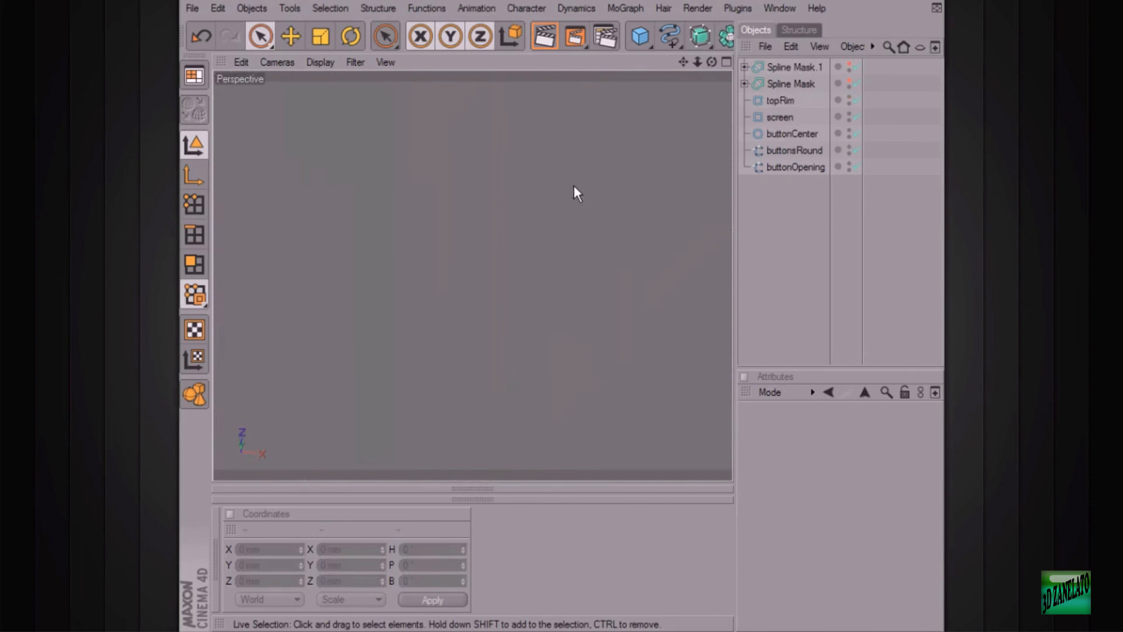
pyautogui.keyDown('alt'); pyautogui.moveTo(238, 364); pyautogui.dragTo(338, 370, button='middle'); pyautogui.keyUp('alt')
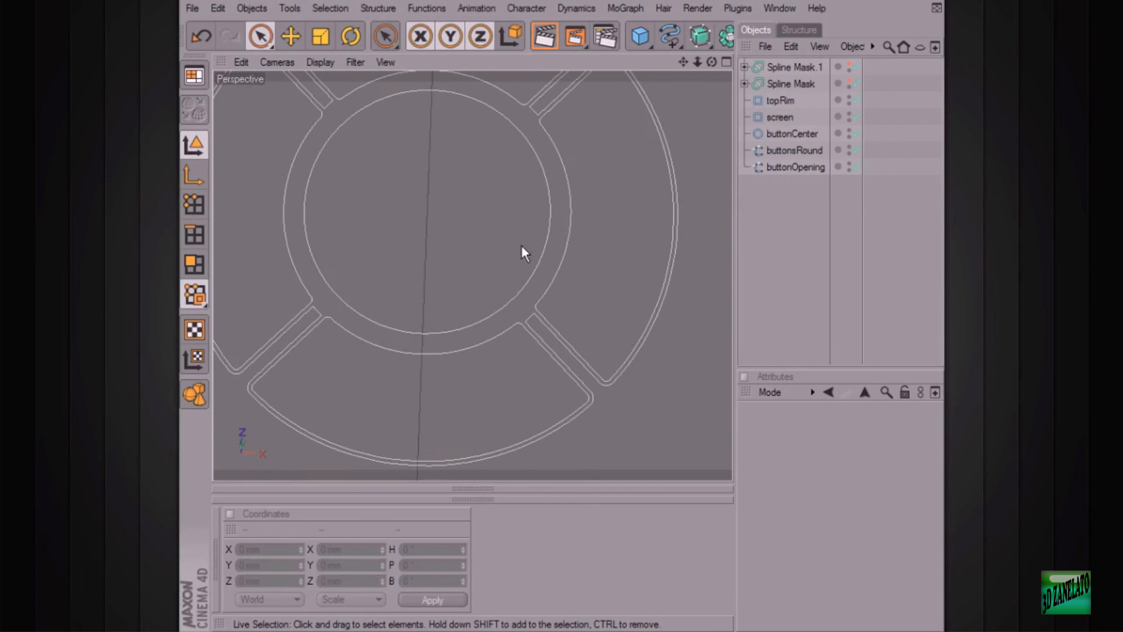
pyautogui.keyDown('alt'); pyautogui.moveTo(385, 320); pyautogui.dragTo(500, 289, button='middle'); pyautogui.keyUp('alt')
pyautogui.click(365, 359)
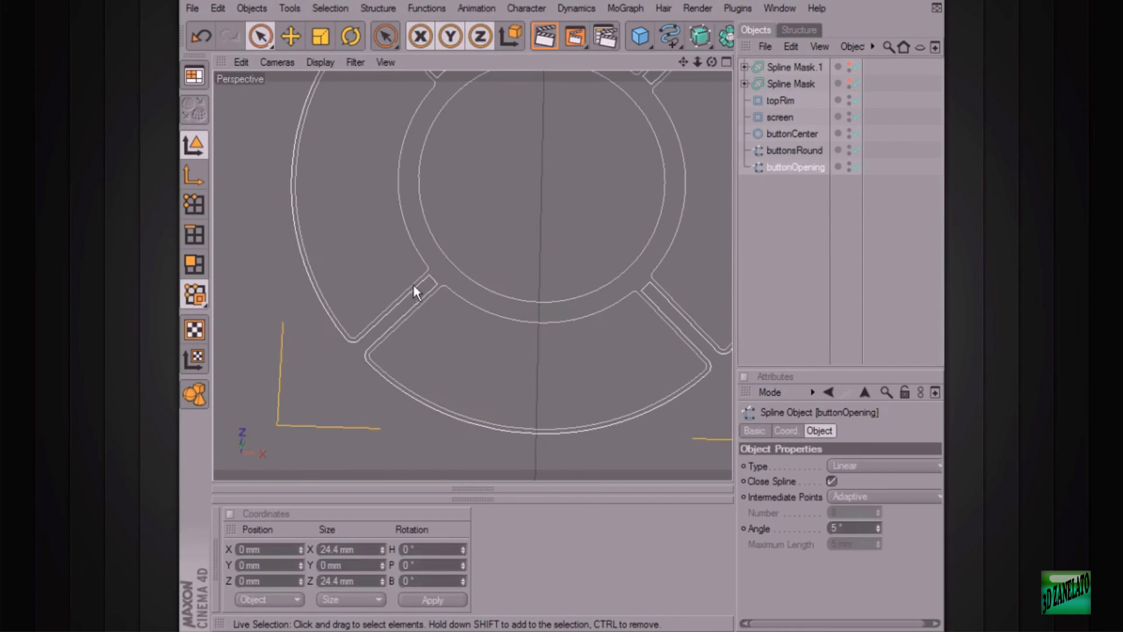
pyautogui.click(424, 264)
pyautogui.click(565, 297)
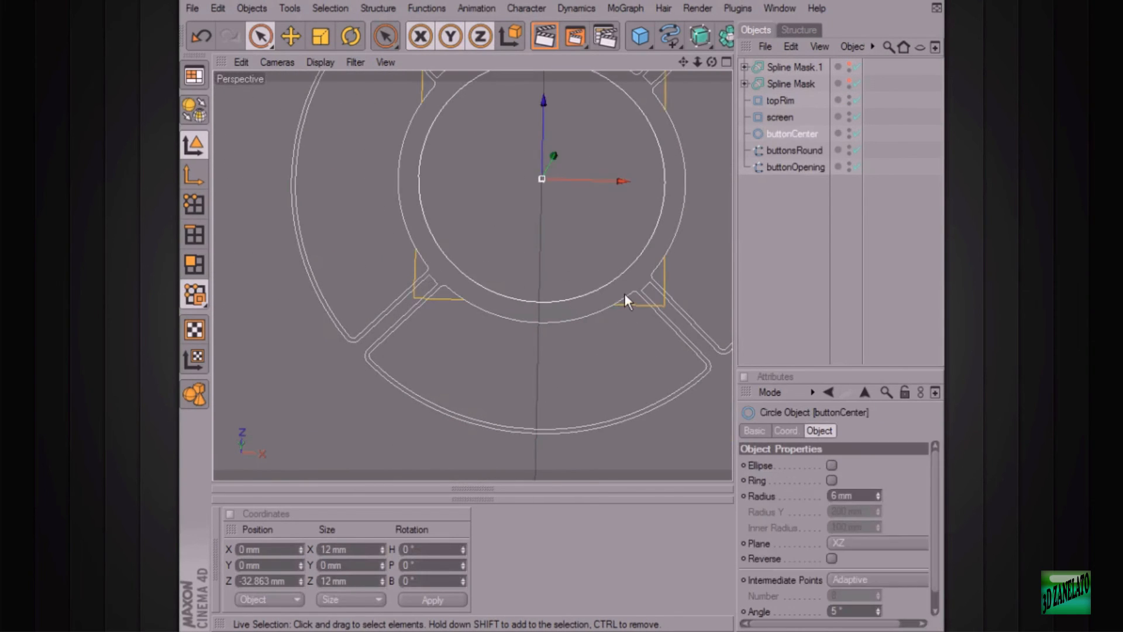
# Review the buttonsRound and buttonOpening splines in perspective in relation to the screen and outer rim.
pyautogui.keyDown('alt'); pyautogui.moveTo(726, 291); pyautogui.dragTo(617, 293, button='middle'); pyautogui.keyUp('alt')
pyautogui.scroll(-5, 618, 293)
pyautogui.scroll(5, 614, 283)
pyautogui.scroll(-5, 604, 281)
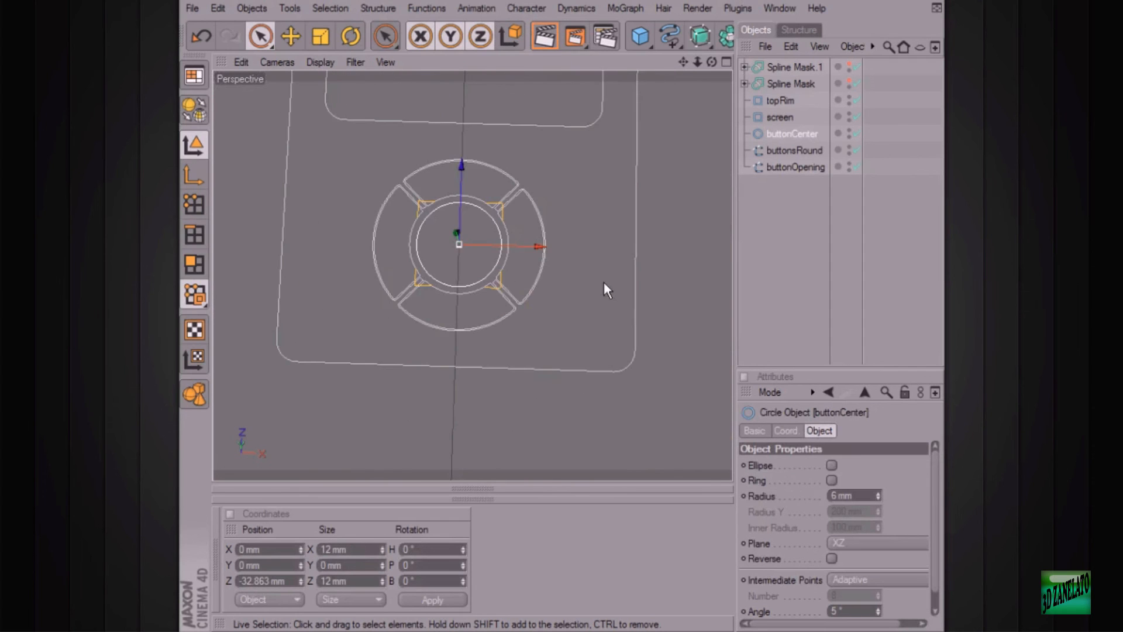
pyautogui.keyDown('alt'); pyautogui.moveTo(614, 207); pyautogui.dragTo(612, 257, button='middle'); pyautogui.keyUp('alt')
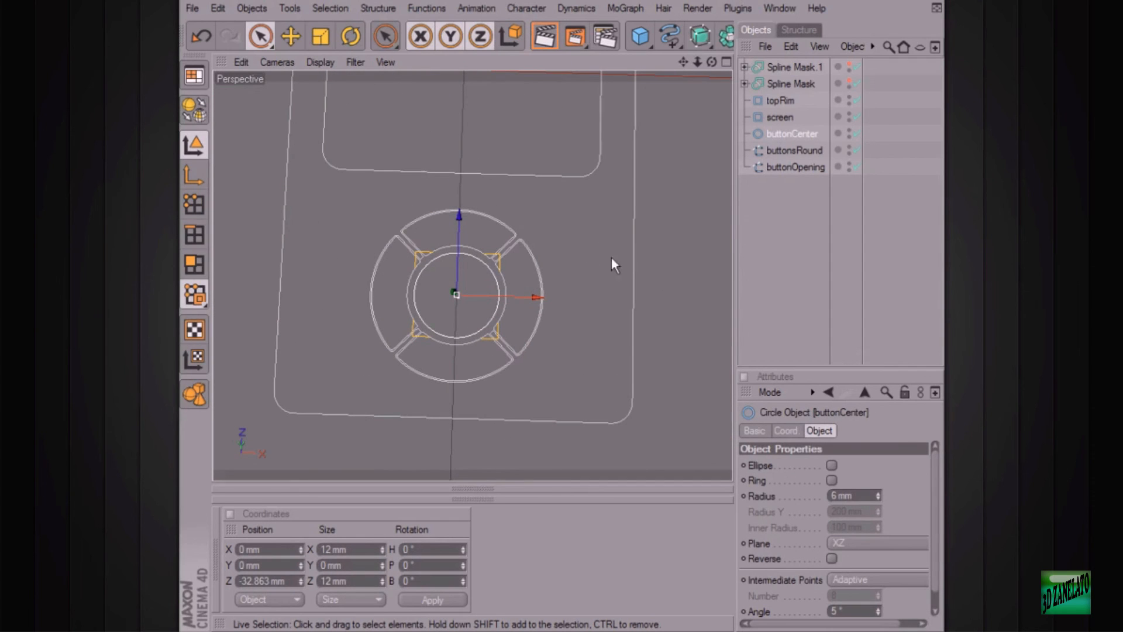
pyautogui.click(518, 238)
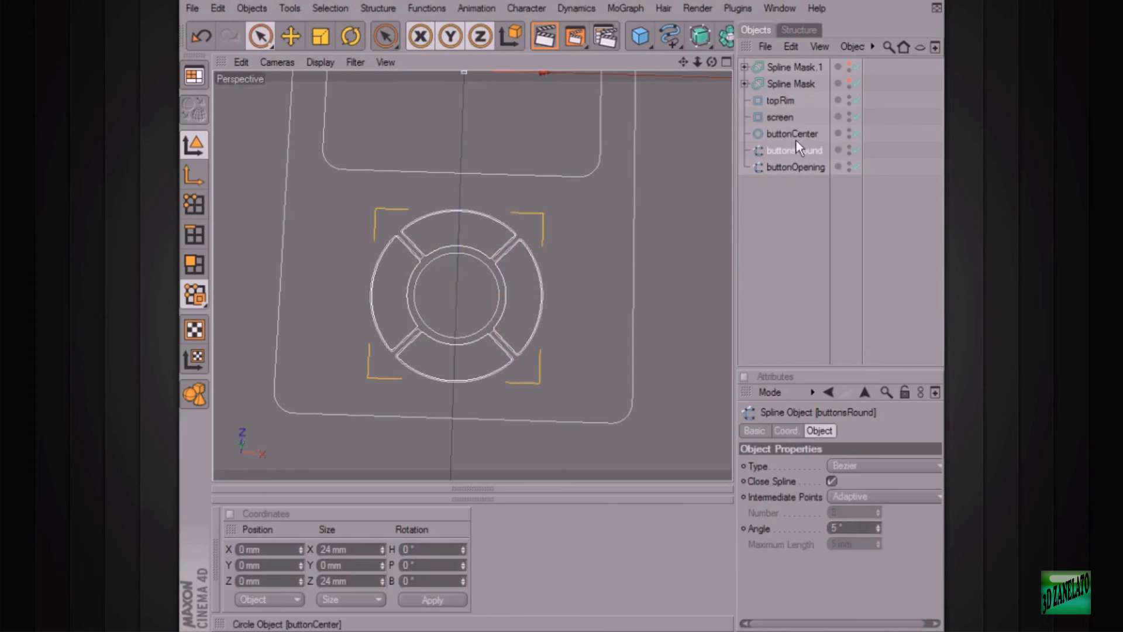
pyautogui.click(795, 167)
pyautogui.keyDown('alt'); pyautogui.moveTo(655, 256); pyautogui.dragTo(634, 298, button='middle'); pyautogui.keyUp('alt')
pyautogui.keyDown('alt'); pyautogui.moveTo(634, 297); pyautogui.dragTo(583, 244); pyautogui.keyUp('alt')
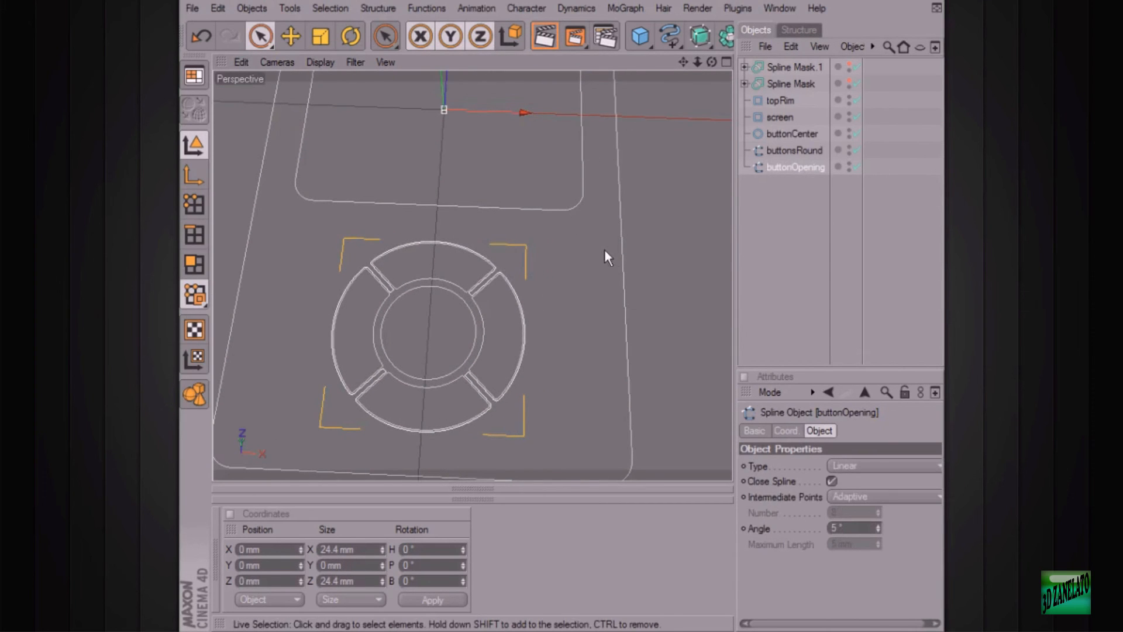
# Select the topRim, screen and buttonOpening splines in turn and examine the complete player layout from several perspective angles.
pyautogui.click(623, 249)
pyautogui.keyDown('alt'); pyautogui.moveTo(624, 225); pyautogui.dragTo(584, 234); pyautogui.keyUp('alt')
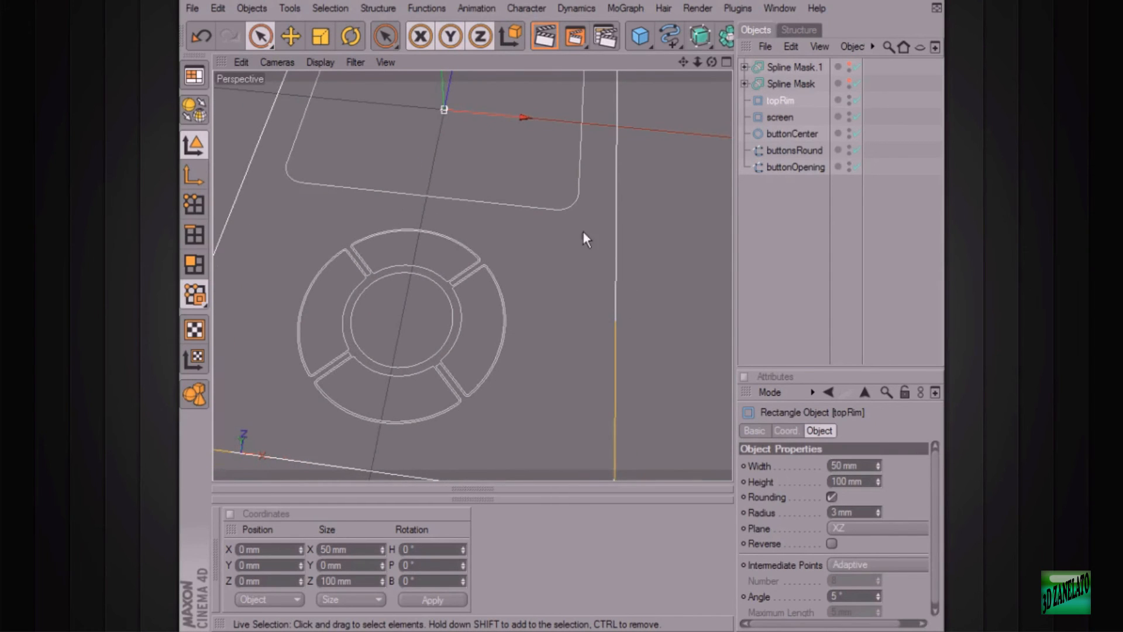
pyautogui.click(560, 209)
pyautogui.click(483, 264)
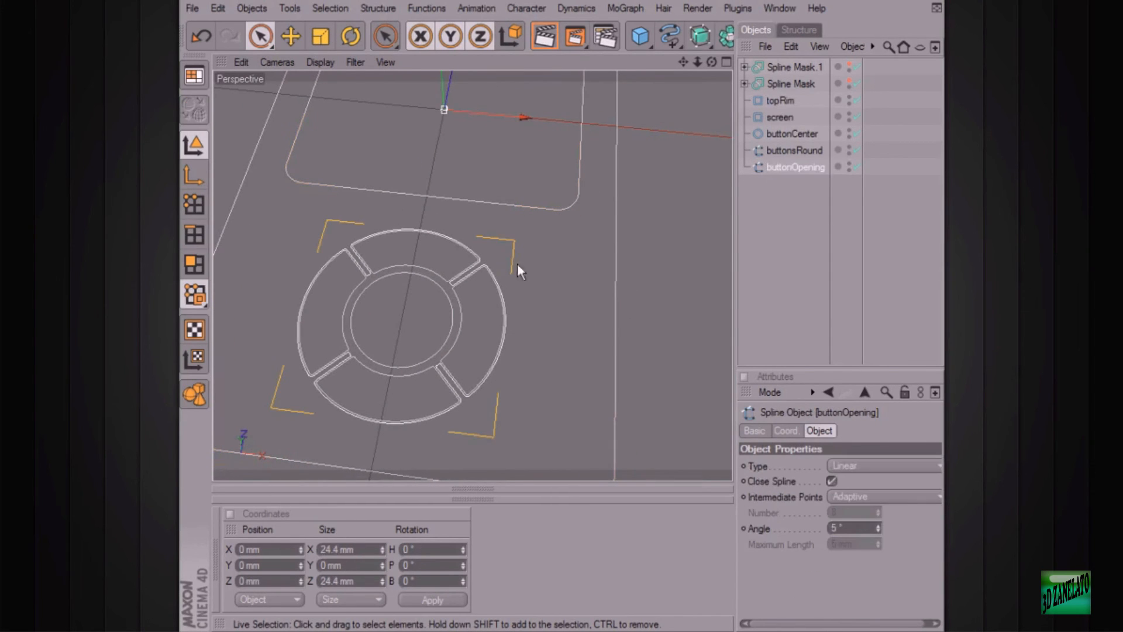
pyautogui.keyDown('alt'); pyautogui.moveTo(598, 274); pyautogui.dragTo(647, 257, button='middle'); pyautogui.keyUp('alt')
pyautogui.keyDown('alt'); pyautogui.moveTo(646, 258); pyautogui.dragTo(571, 262, button='right'); pyautogui.keyUp('alt')
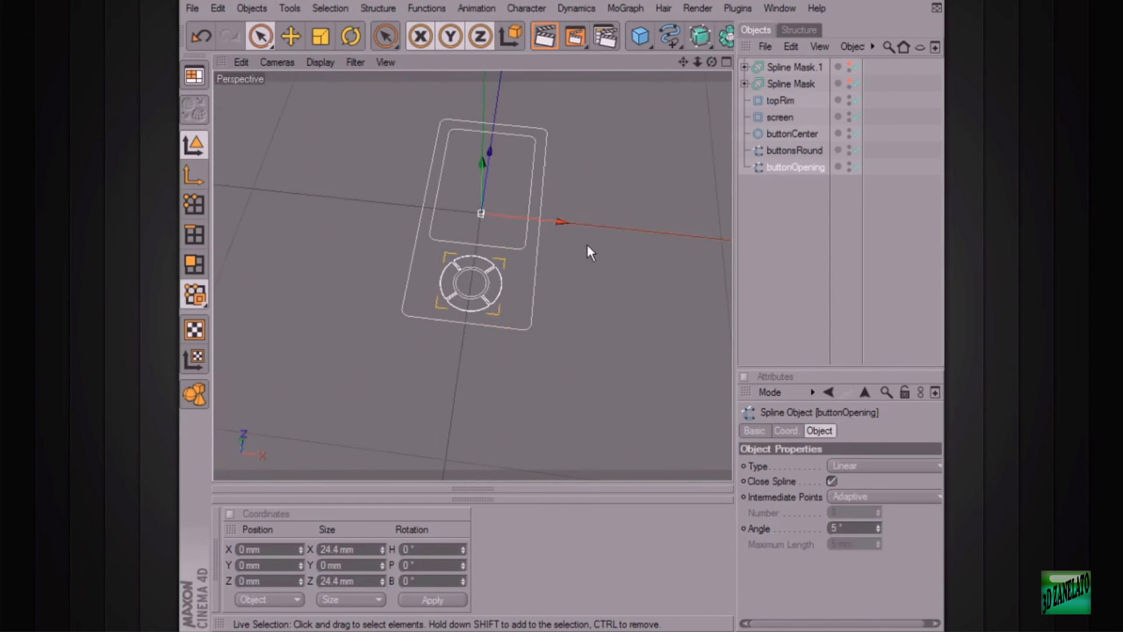
pyautogui.keyDown('alt'); pyautogui.moveTo(587, 244); pyautogui.dragTo(555, 256); pyautogui.keyUp('alt')
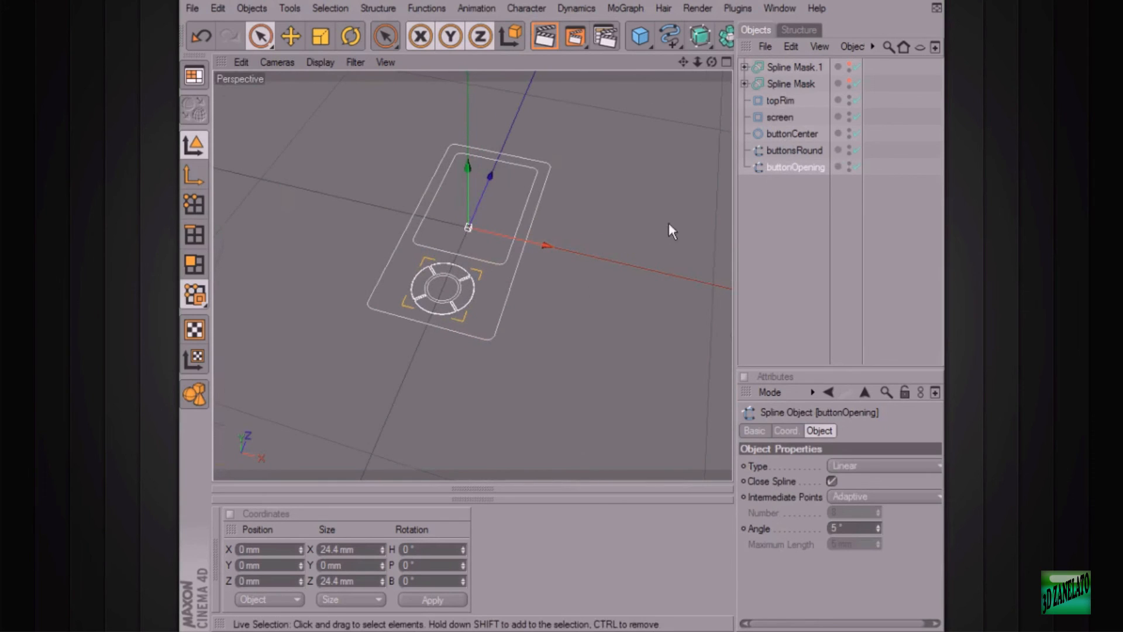
pyautogui.keyDown('alt'); pyautogui.moveTo(358, 381); pyautogui.dragTo(341, 373); pyautogui.keyUp('alt')
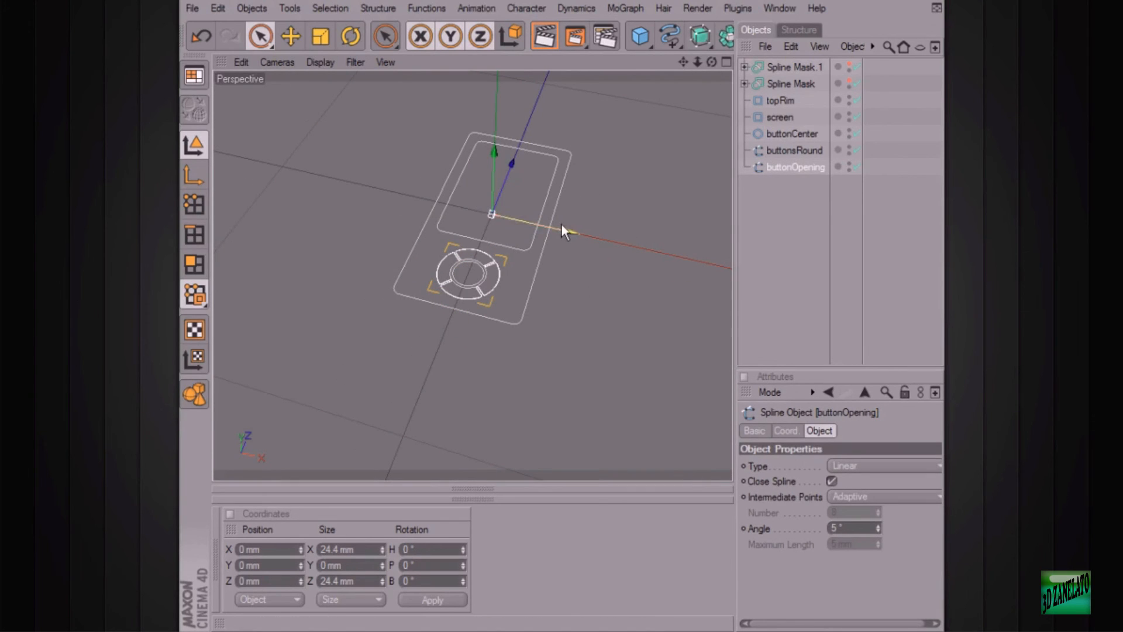
pyautogui.keyDown('alt'); pyautogui.moveTo(568, 277); pyautogui.dragTo(597, 295, button='middle'); pyautogui.keyUp('alt')
pyautogui.scroll(5, 571, 273)
pyautogui.keyDown('alt'); pyautogui.moveTo(619, 267); pyautogui.dragTo(624, 272); pyautogui.keyUp('alt')
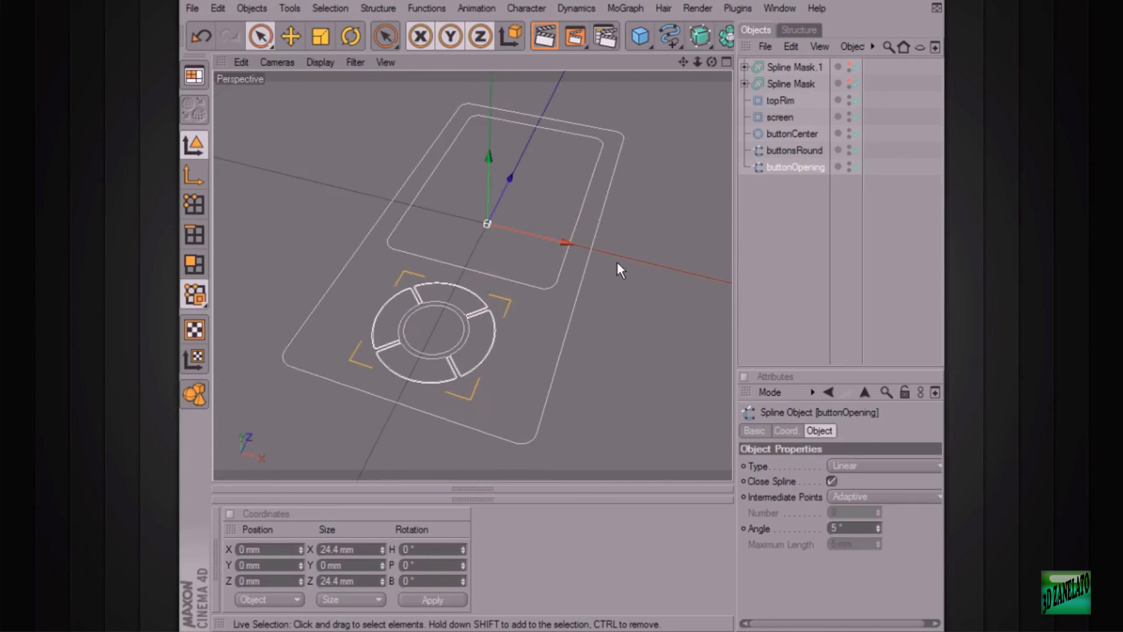